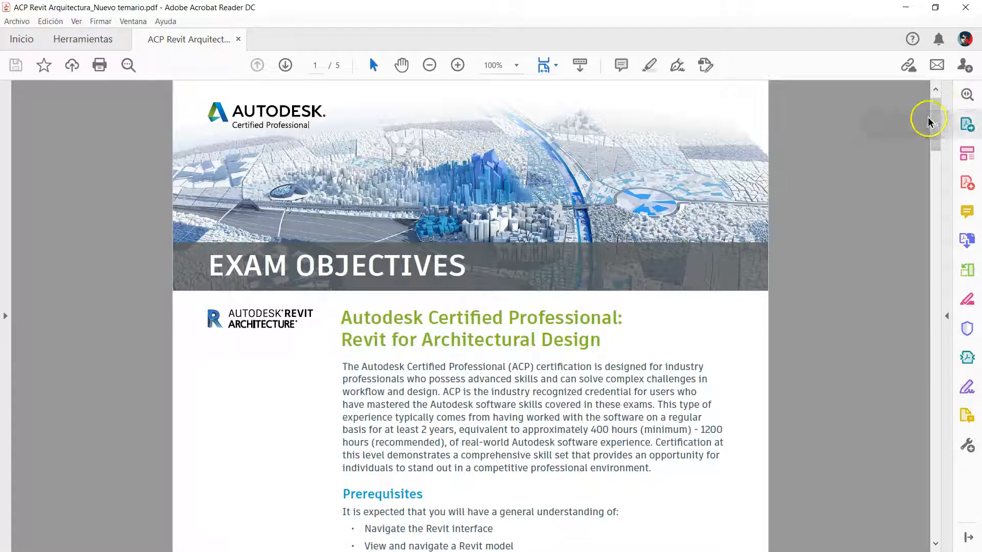
Step: Look through the exam objectives for Revit for Architectural Design in the open PDF
{"action": "left_click_drag", "start_coordinate": [938, 119], "coordinate": [920, 378]}
{"action": "left_click_drag", "start_coordinate": [686, 373], "coordinate": [465, 448]}
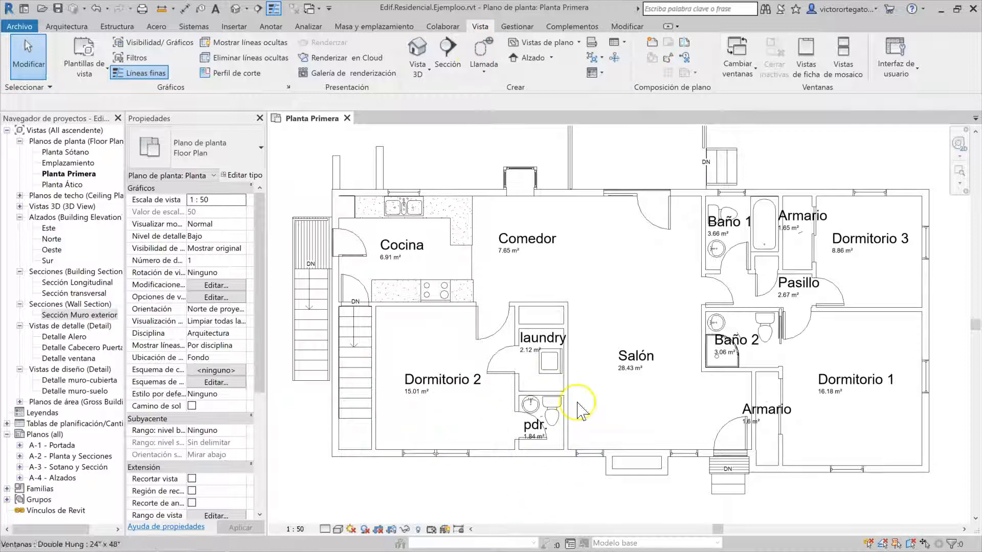
Step: In Revit, create a rectangular detail callout around the pdr. bathroom in the Planta Primera plan and open the callout's view
{"action": "left_click", "coordinate": [479, 54]}
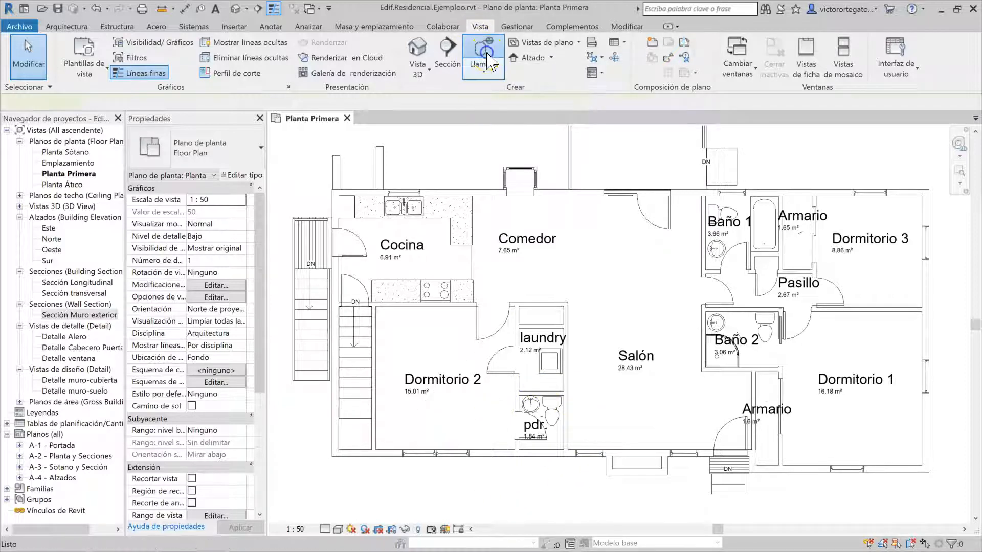
{"action": "left_click", "coordinate": [499, 383]}
{"action": "left_click", "coordinate": [589, 485]}
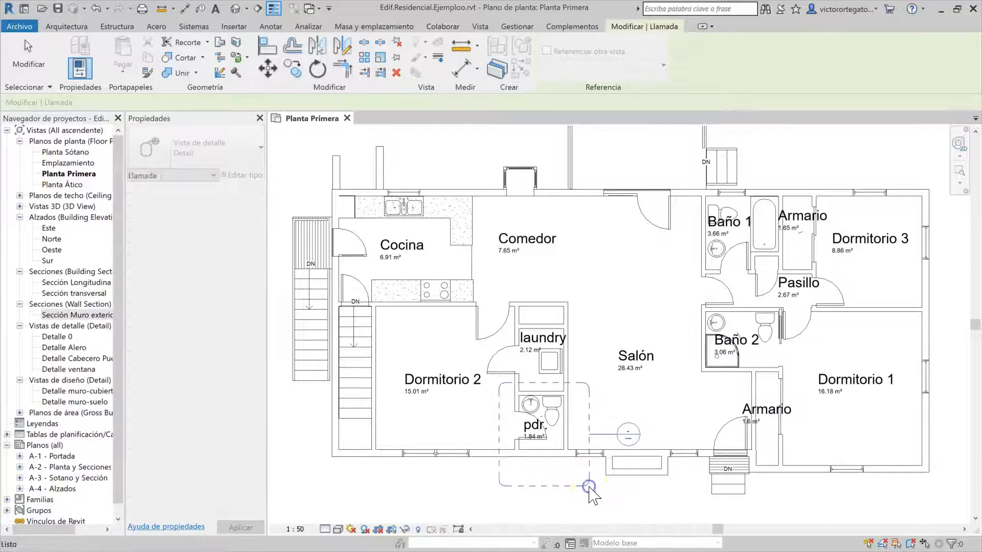
{"action": "left_click", "coordinate": [589, 418]}
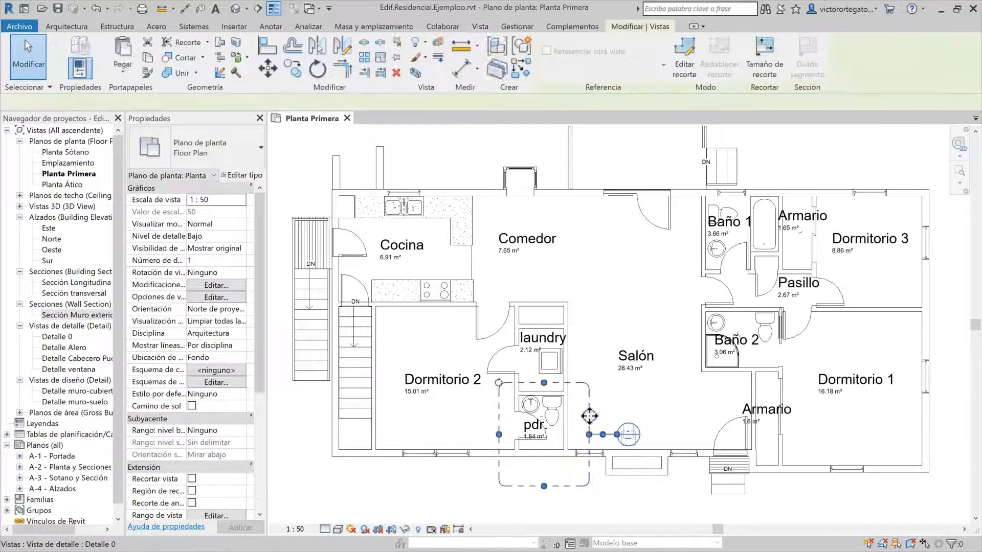
{"action": "right_click", "coordinate": [590, 417]}
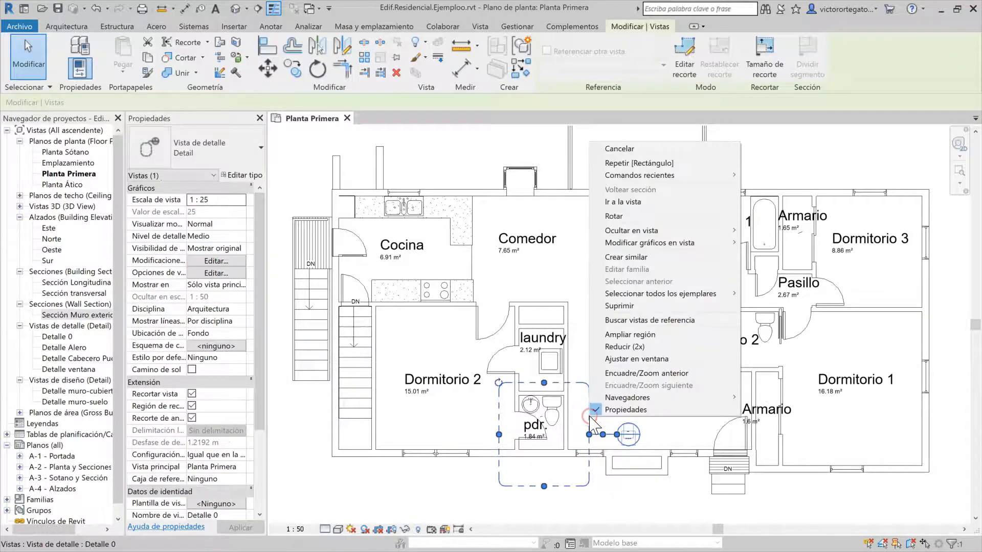
{"action": "left_click", "coordinate": [621, 202]}
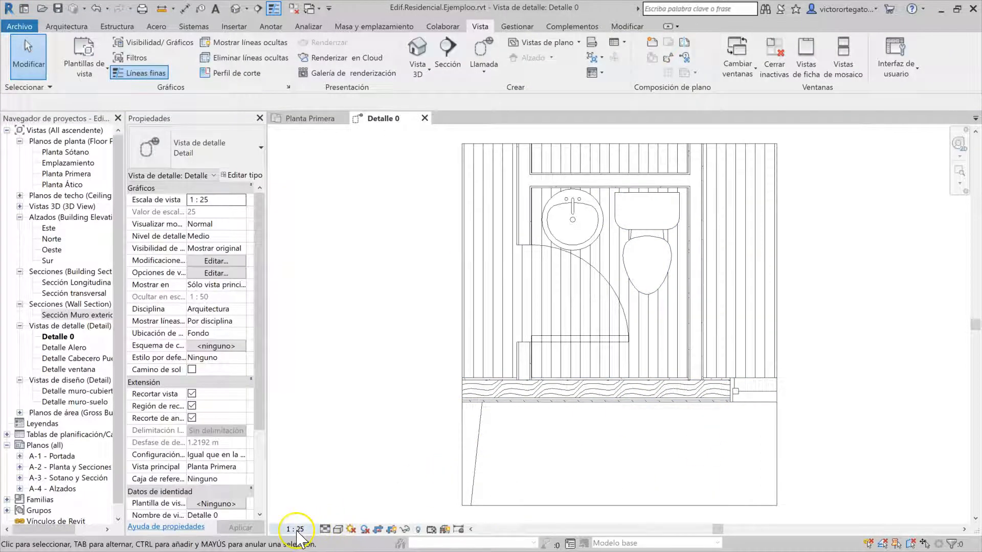
Step: Dock the Detalle 0 view side by side with the Planta Primera plan so both drawings can be seen
{"action": "left_click_drag", "start_coordinate": [381, 118], "coordinate": [964, 176]}
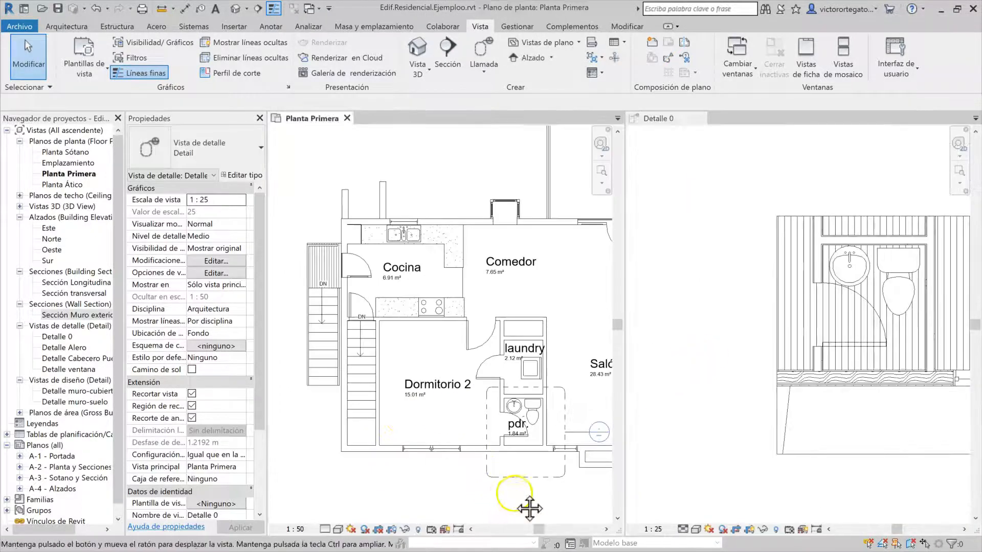
{"action": "middle_click_drag", "start_coordinate": [515, 493], "coordinate": [483, 482]}
{"action": "scroll", "coordinate": [698, 387], "scroll_direction": "down", "scroll_amount": 3}
{"action": "scroll", "coordinate": [770, 413], "scroll_direction": "up", "scroll_amount": 2}
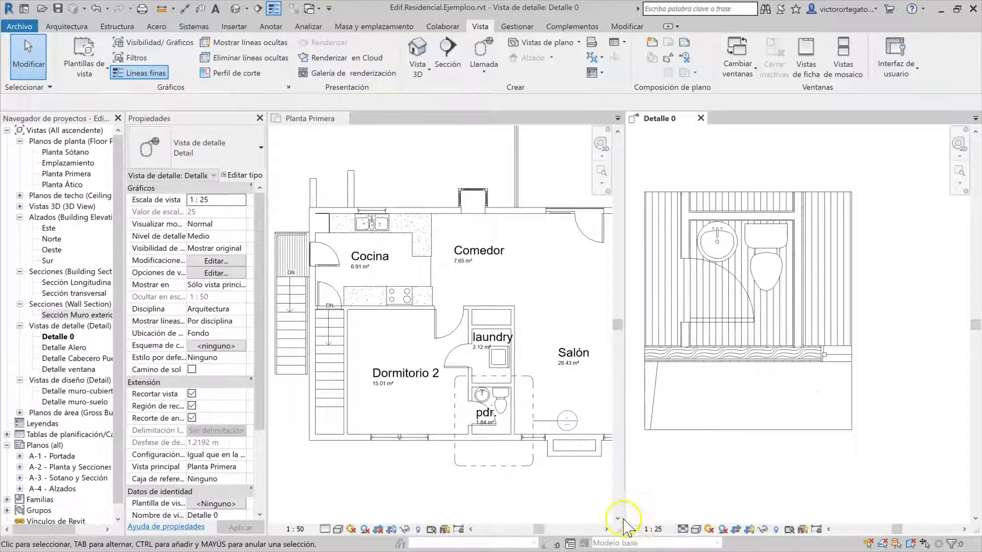
{"action": "middle_click_drag", "start_coordinate": [695, 458], "coordinate": [710, 459]}
{"action": "scroll", "coordinate": [751, 294], "scroll_direction": "up", "scroll_amount": 1}
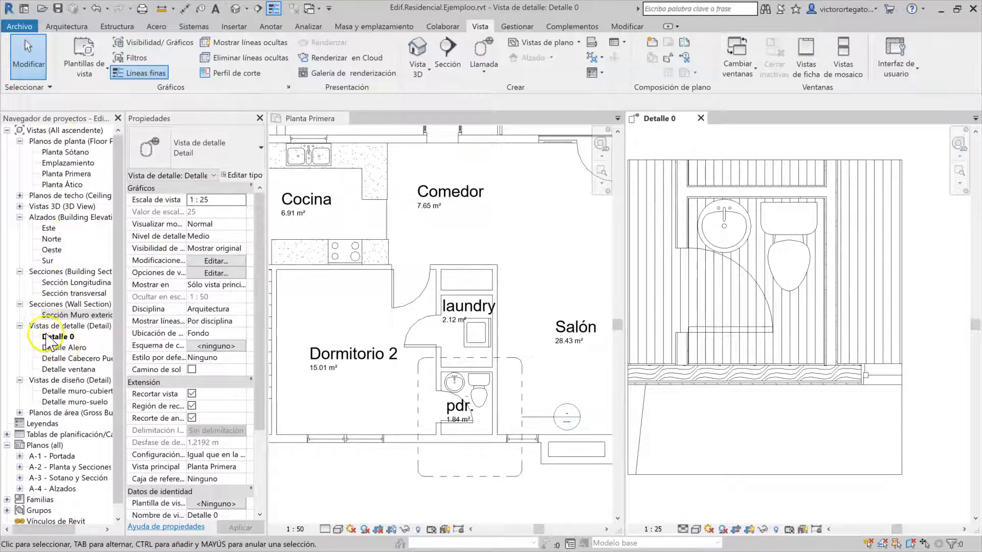
Step: Rename the Detalle 0 detail view as Detalle Baño
{"action": "left_click", "coordinate": [70, 336]}
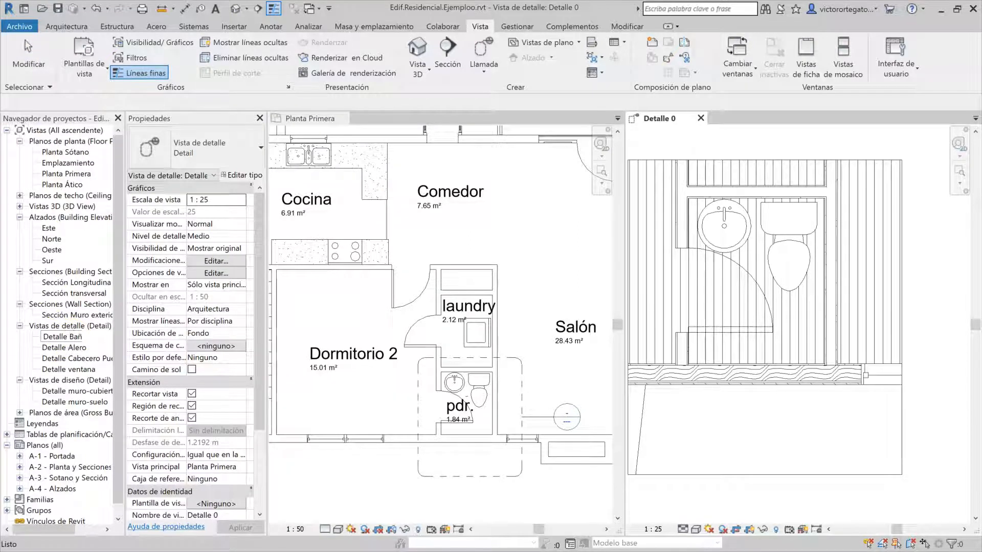
{"action": "key", "text": "Return"}
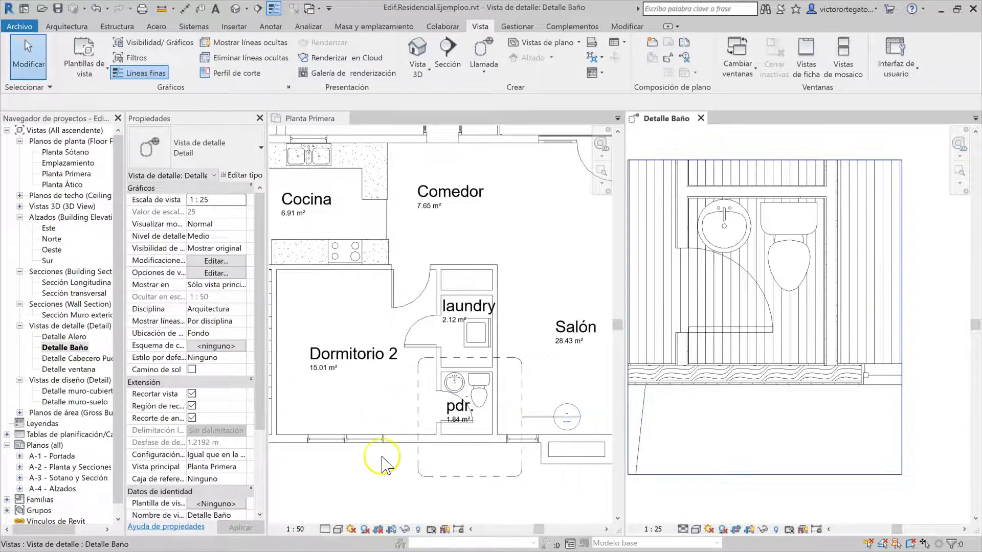
{"action": "scroll", "coordinate": [385, 460], "scroll_direction": "down", "scroll_amount": 1}
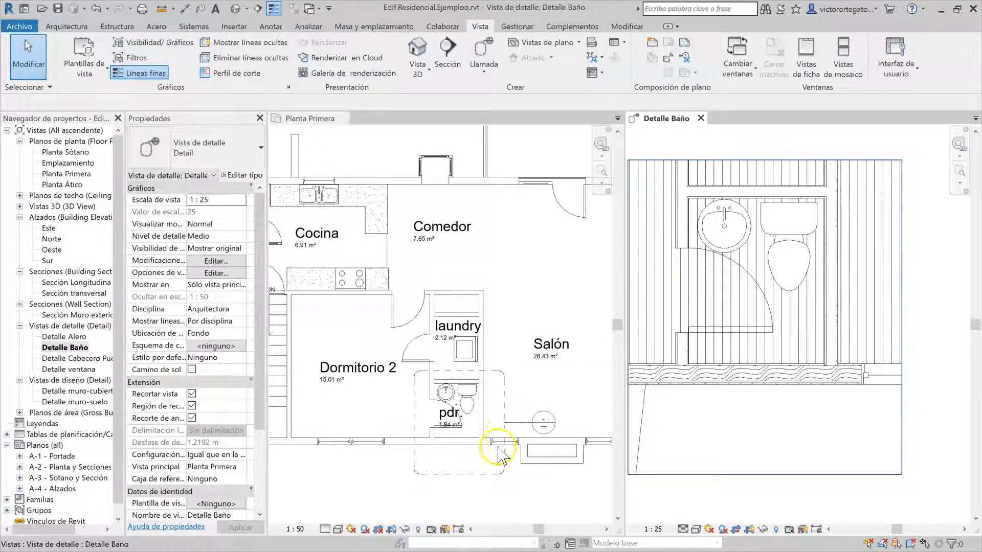
{"action": "scroll", "coordinate": [498, 455], "scroll_direction": "down", "scroll_amount": 2}
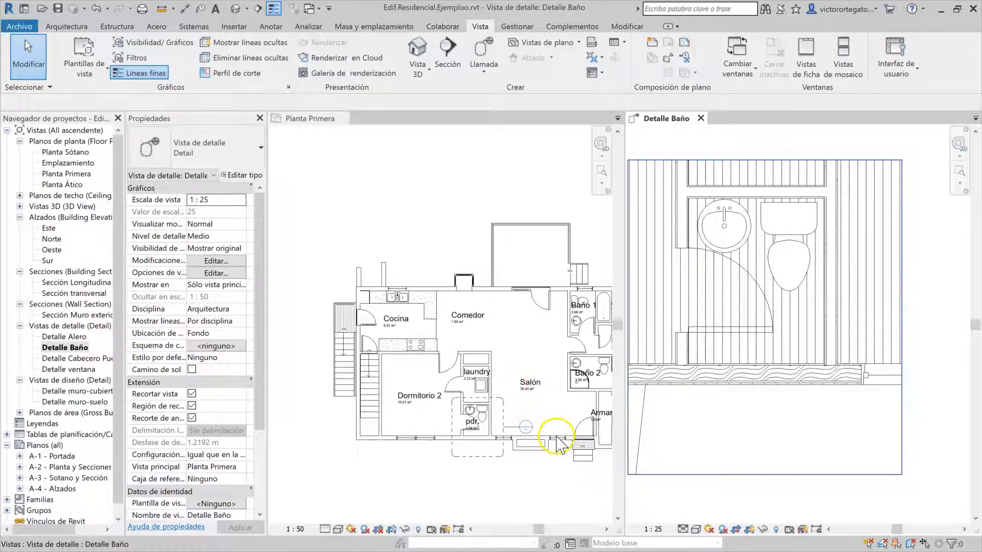
{"action": "left_click", "coordinate": [445, 240]}
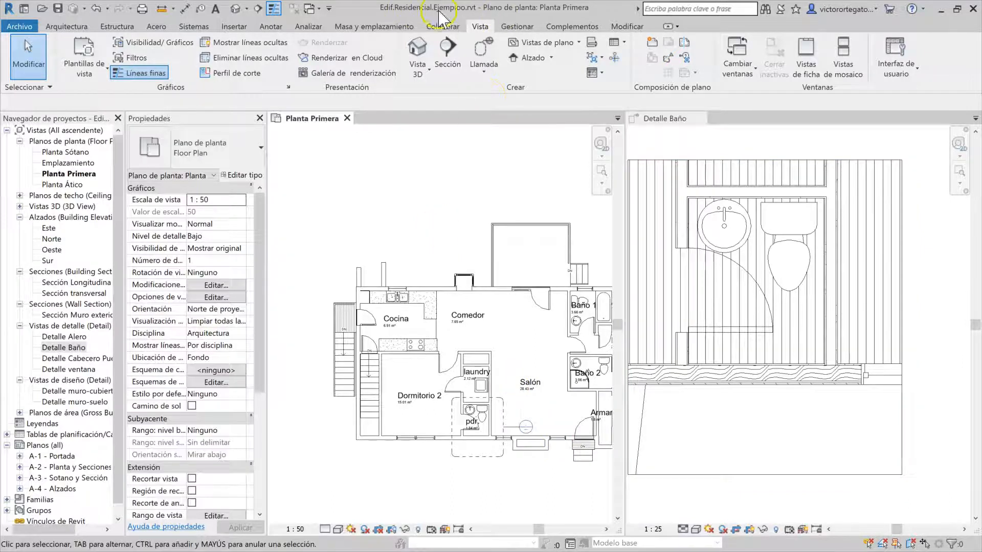
{"action": "left_click", "coordinate": [20, 28]}
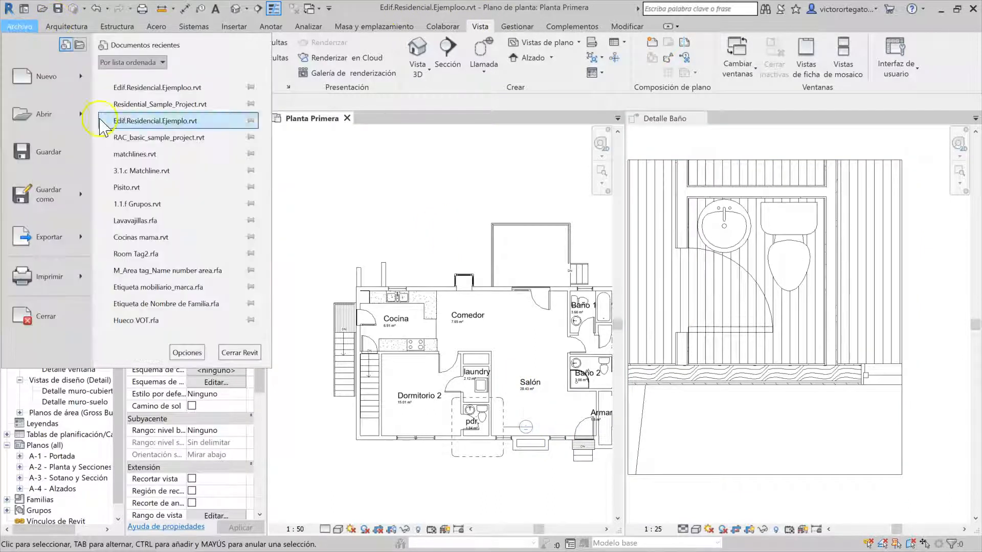
{"action": "mouse_move", "coordinate": [84, 114]}
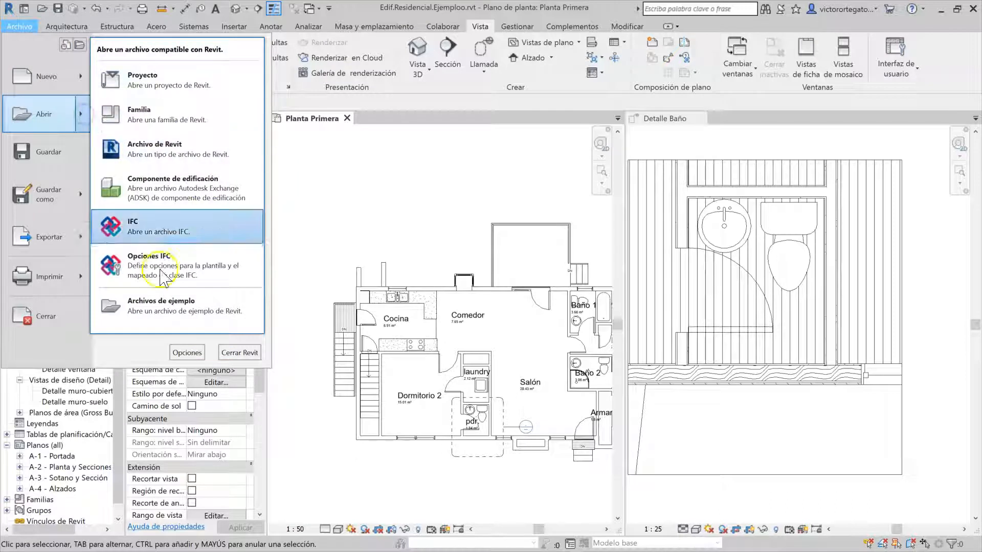
{"action": "left_click", "coordinate": [381, 202]}
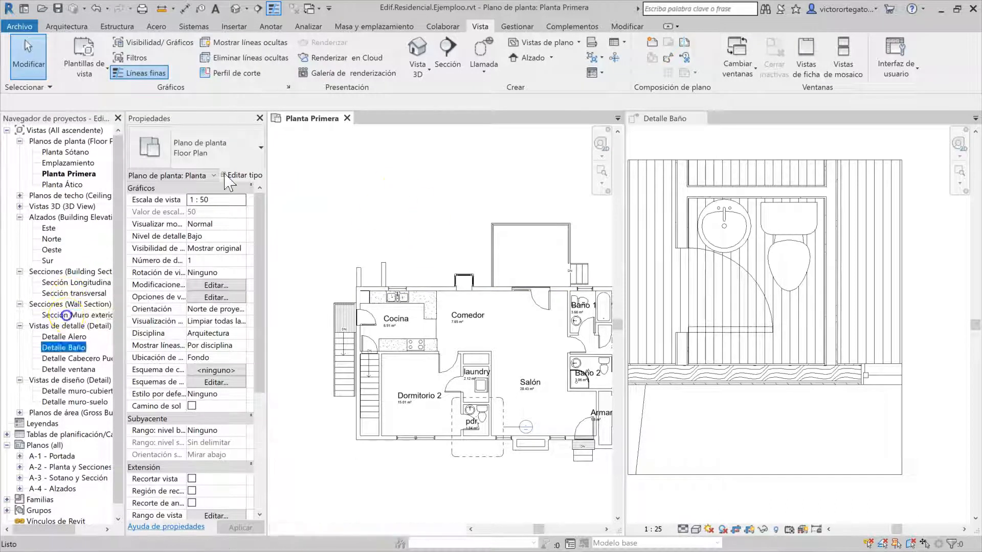
Step: Open the Sección Muro exterior view and examine the callouts along the exterior wall
{"action": "left_click", "coordinate": [67, 316]}
{"action": "double_click", "coordinate": [67, 315]}
{"action": "scroll", "coordinate": [453, 199], "scroll_direction": "up", "scroll_amount": 5}
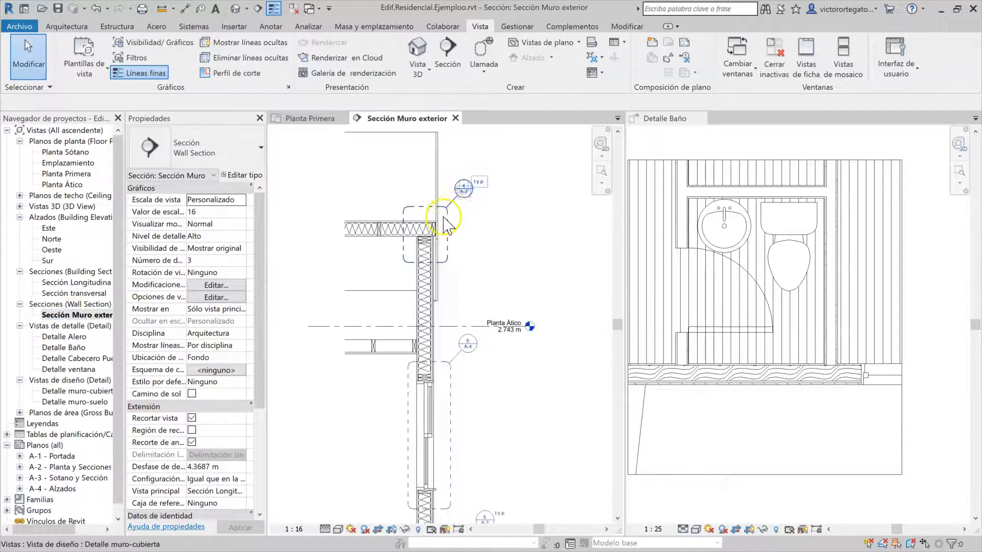
{"action": "scroll", "coordinate": [439, 208], "scroll_direction": "down", "scroll_amount": 4}
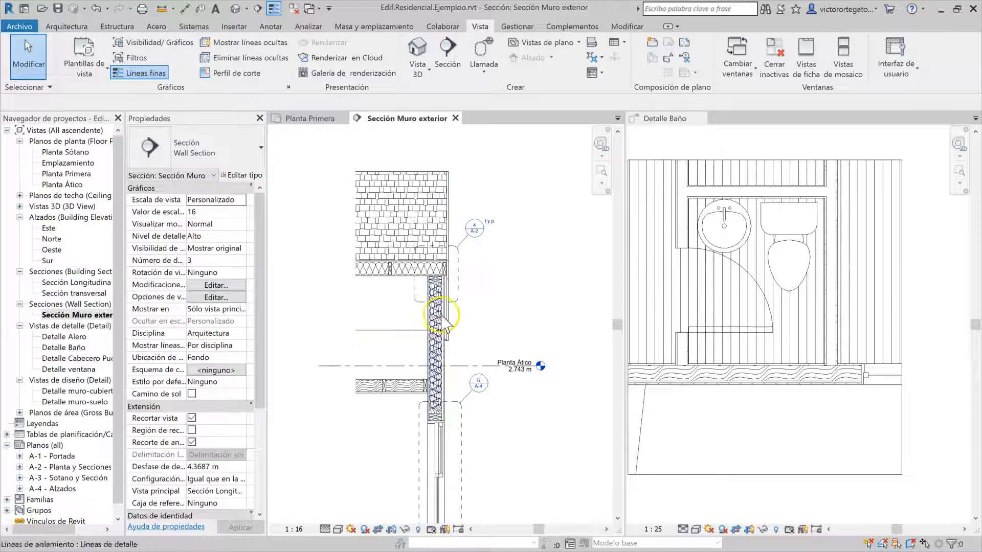
{"action": "scroll", "coordinate": [457, 305], "scroll_direction": "up", "scroll_amount": 3}
Step: Go to the view referenced by the wall-to-roof callout in the exterior wall section and examine that construction detail
{"action": "left_click", "coordinate": [471, 313]}
{"action": "right_click", "coordinate": [472, 314]}
{"action": "left_click", "coordinate": [518, 99]}
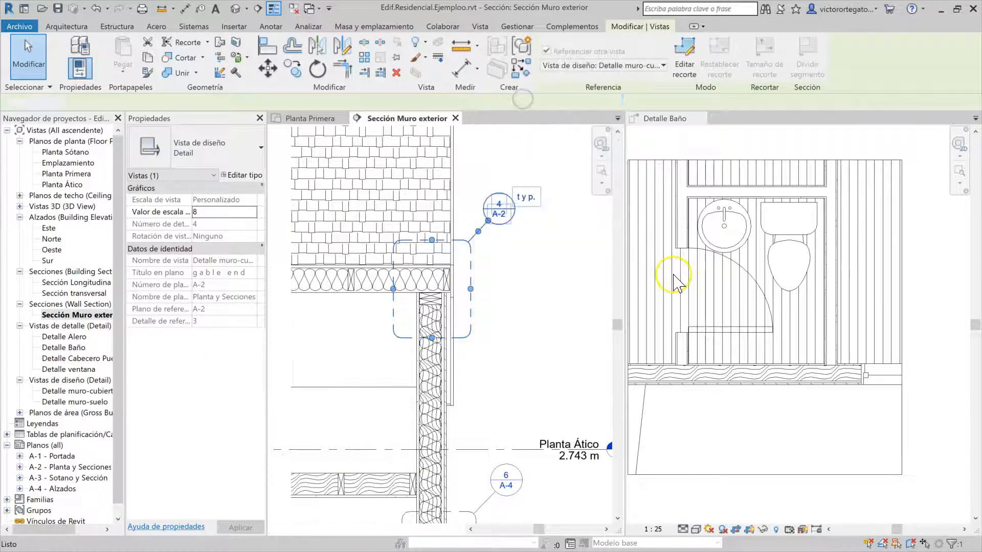
{"action": "left_click", "coordinate": [486, 342]}
{"action": "scroll", "coordinate": [756, 340], "scroll_direction": "up", "scroll_amount": 2}
{"action": "scroll", "coordinate": [754, 347], "scroll_direction": "down", "scroll_amount": 2}
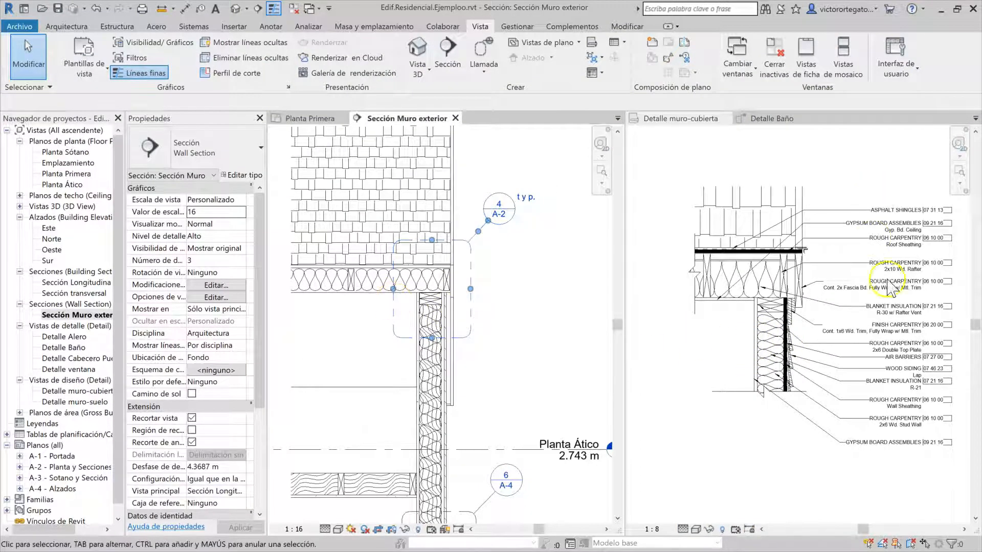
{"action": "scroll", "coordinate": [521, 368], "scroll_direction": "down", "scroll_amount": 2}
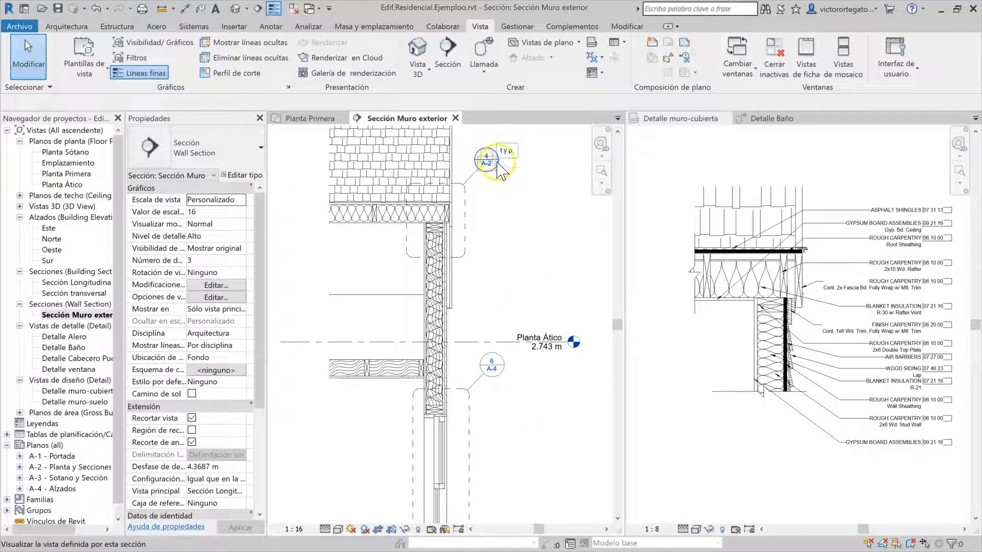
Step: Return to Planta Primera to inspect the bathroom callout's head, and bring the Detalle Baño view to the front
{"action": "left_click", "coordinate": [312, 119]}
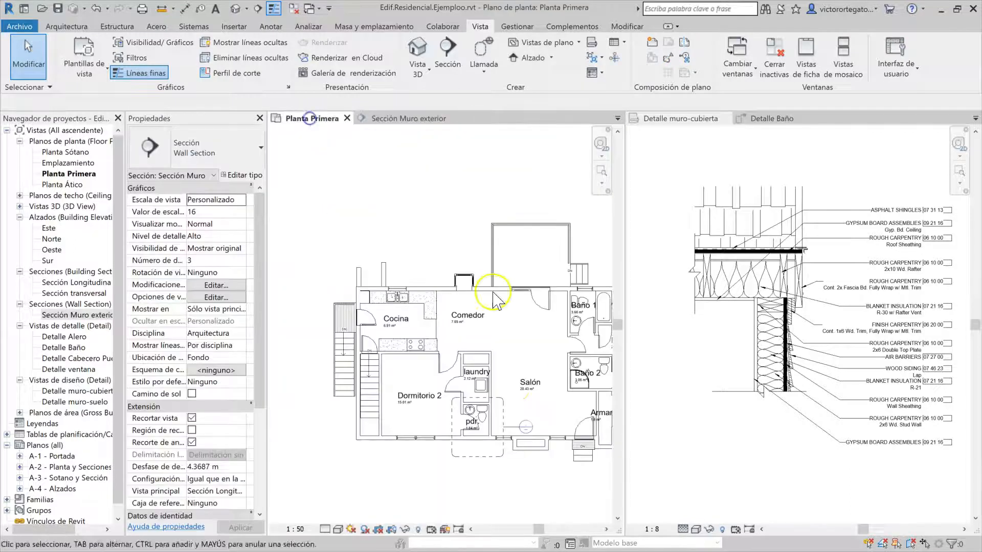
{"action": "scroll", "coordinate": [533, 468], "scroll_direction": "up", "scroll_amount": 2}
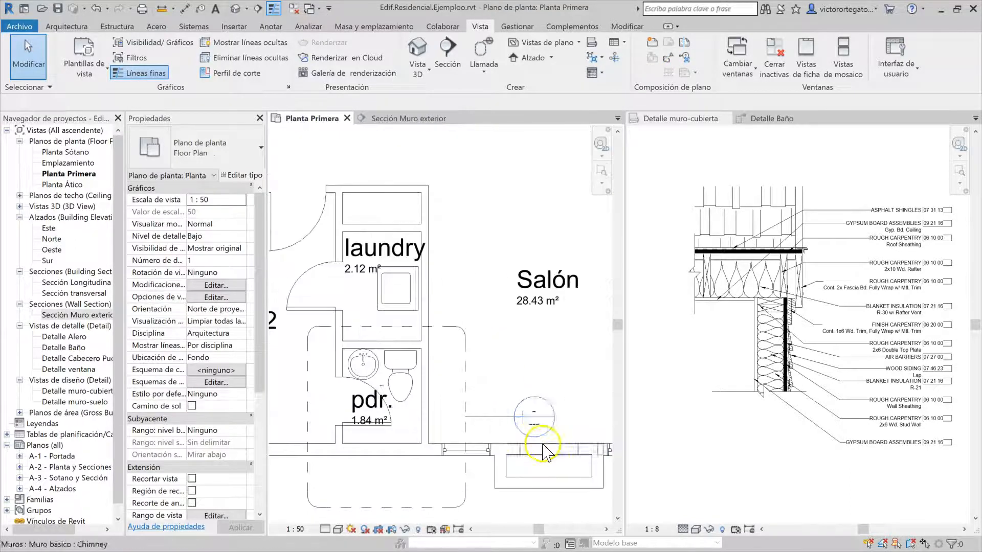
{"action": "scroll", "coordinate": [491, 368], "scroll_direction": "down", "scroll_amount": 1}
{"action": "scroll", "coordinate": [485, 352], "scroll_direction": "up", "scroll_amount": 2}
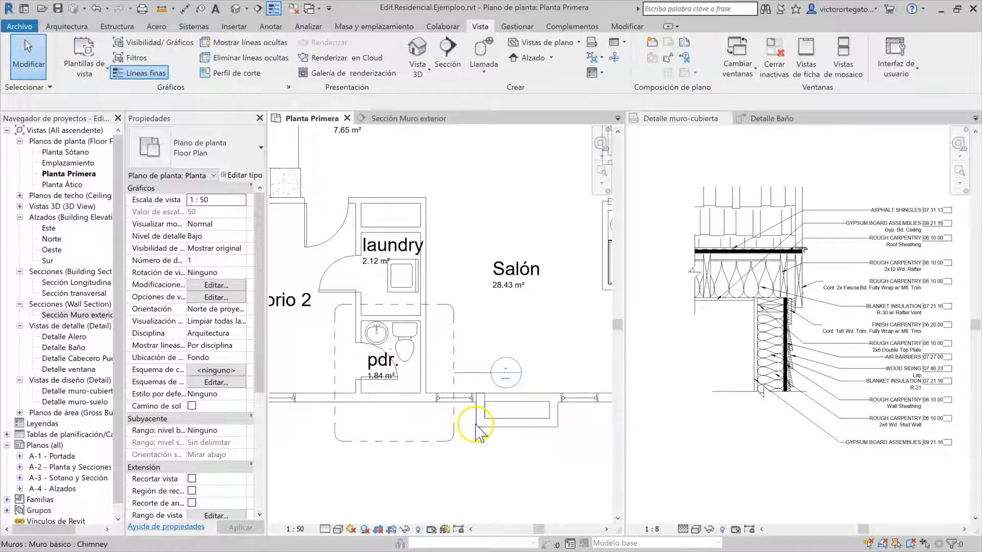
{"action": "double_click", "coordinate": [506, 373]}
{"action": "left_click", "coordinate": [775, 119]}
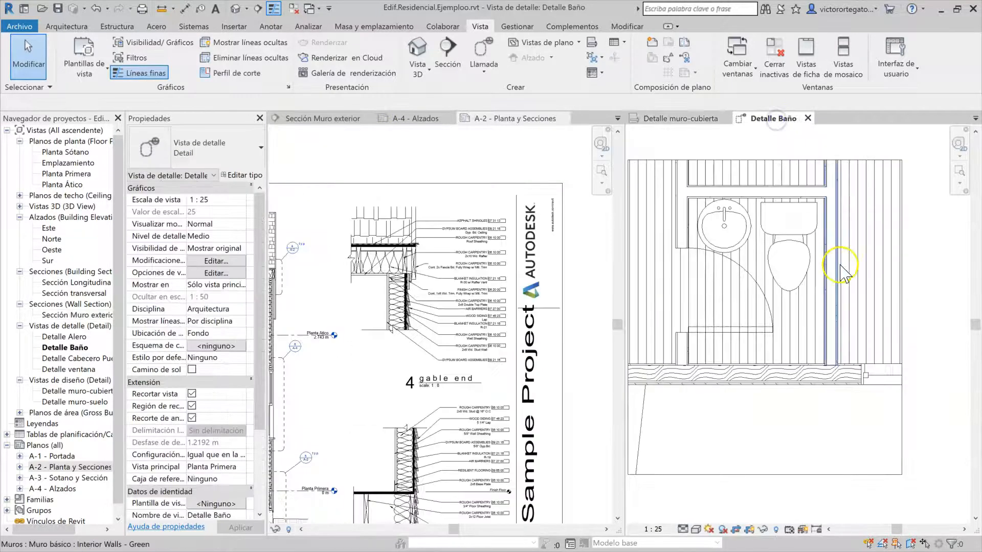
{"action": "scroll", "coordinate": [752, 280], "scroll_direction": "down", "scroll_amount": 3}
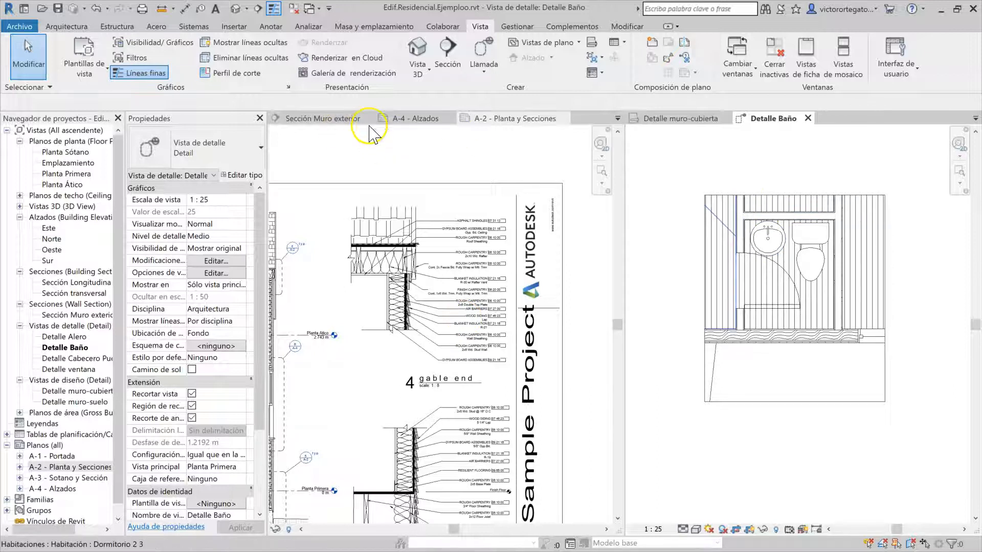
Step: Place the Detalle Baño view on sheet A-3 - Sotano y Sección, in the empty area below the basement plan
{"action": "double_click", "coordinate": [76, 174]}
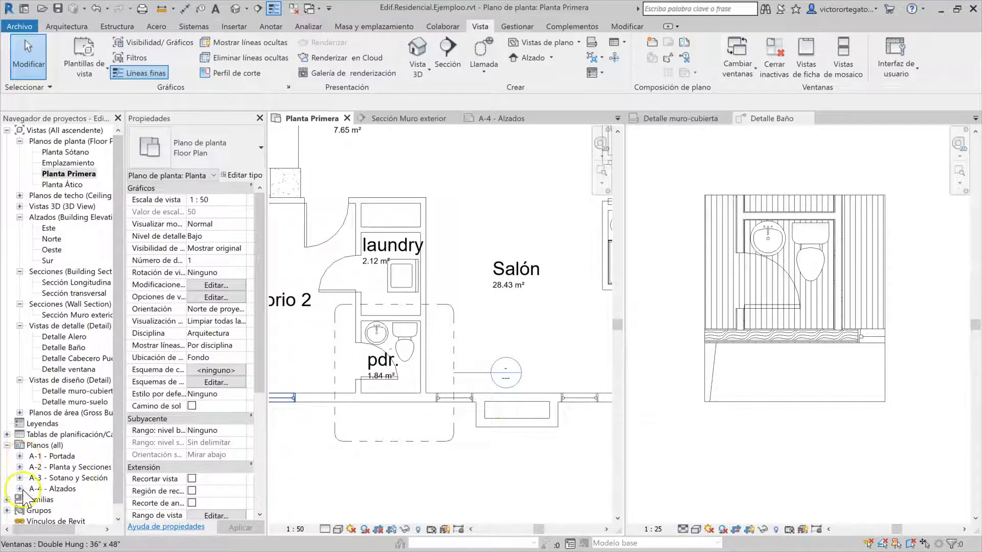
{"action": "left_click", "coordinate": [19, 478]}
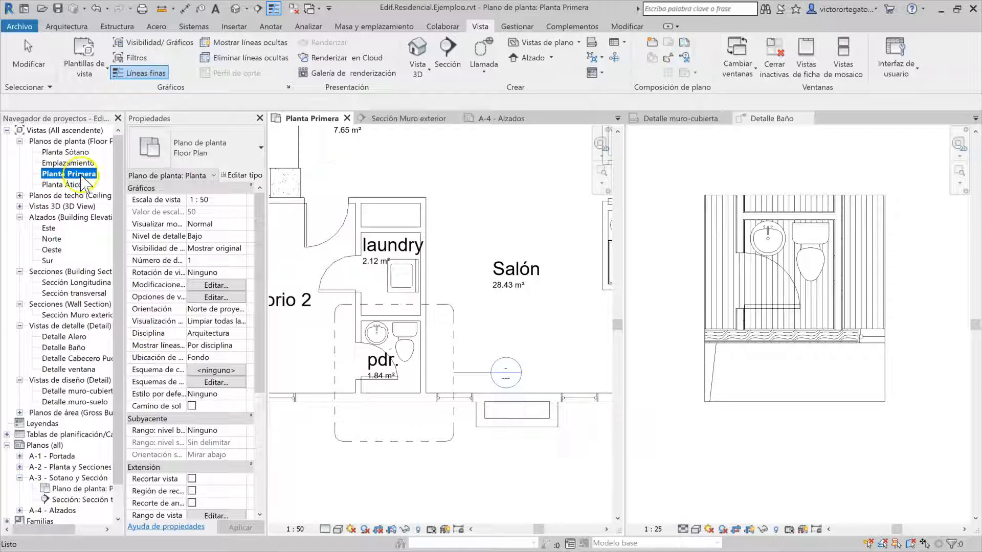
{"action": "left_click", "coordinate": [62, 348]}
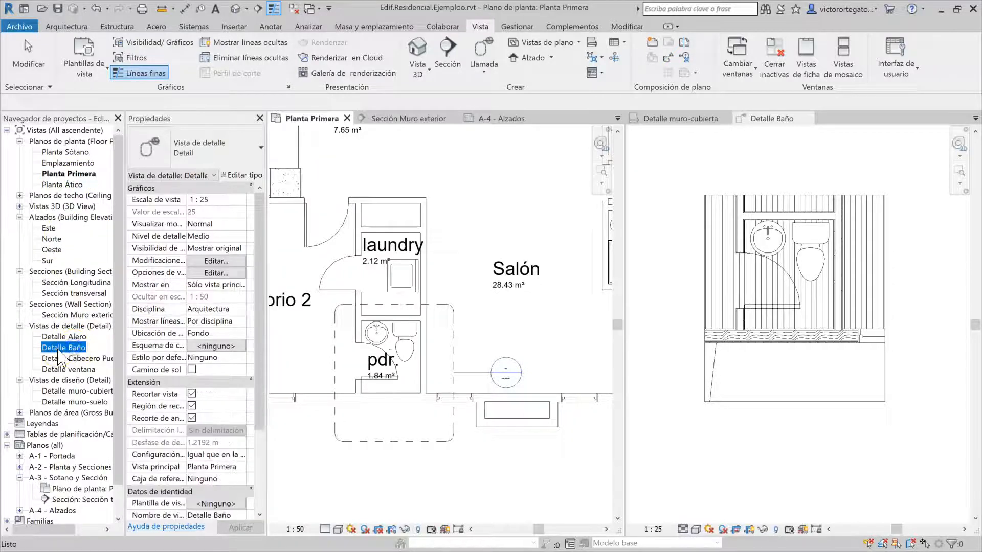
{"action": "left_click", "coordinate": [46, 477]}
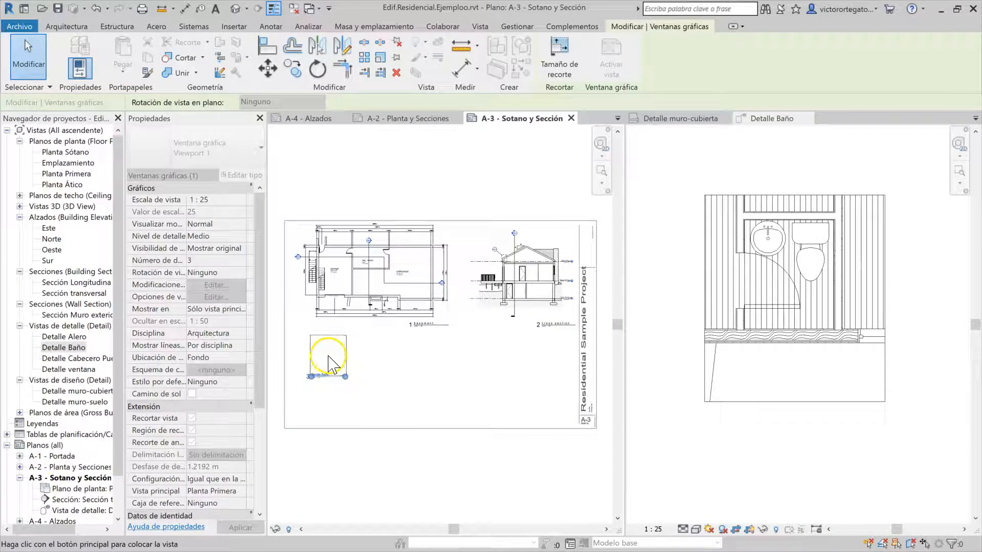
{"action": "left_click", "coordinate": [332, 355]}
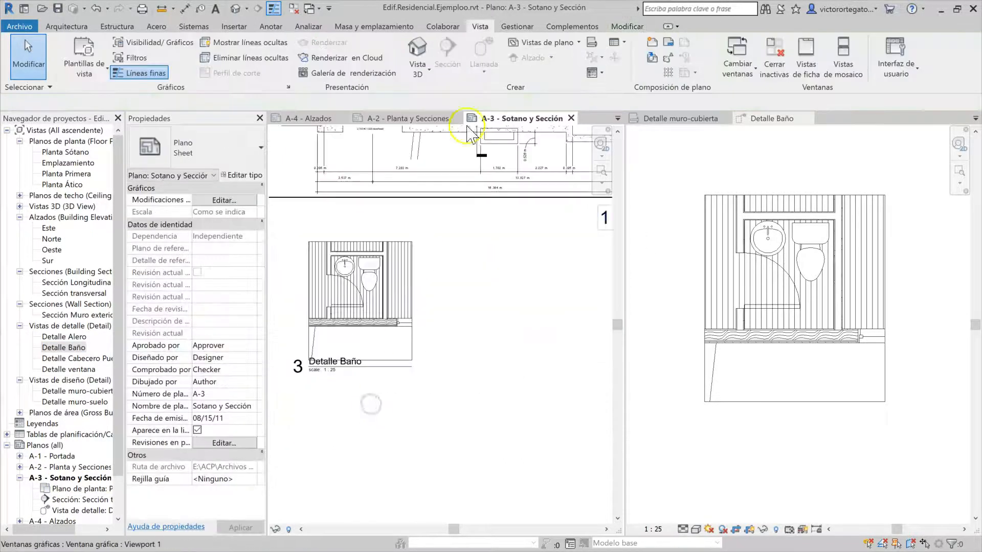
Step: Reopen the Planta Primera plan and check the detail and sheet reference in the bathroom callout's head
{"action": "double_click", "coordinate": [68, 174]}
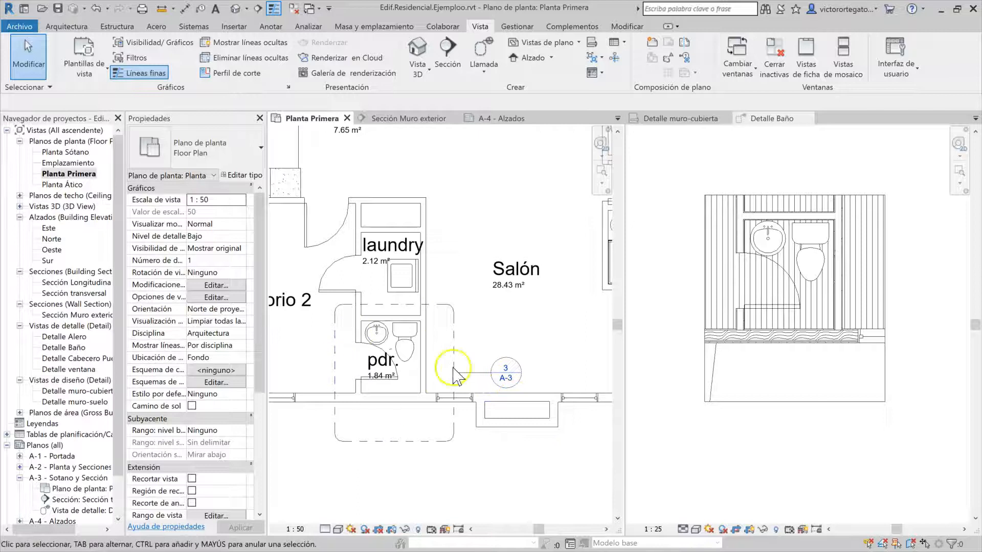
{"action": "scroll", "coordinate": [486, 387], "scroll_direction": "down", "scroll_amount": 1}
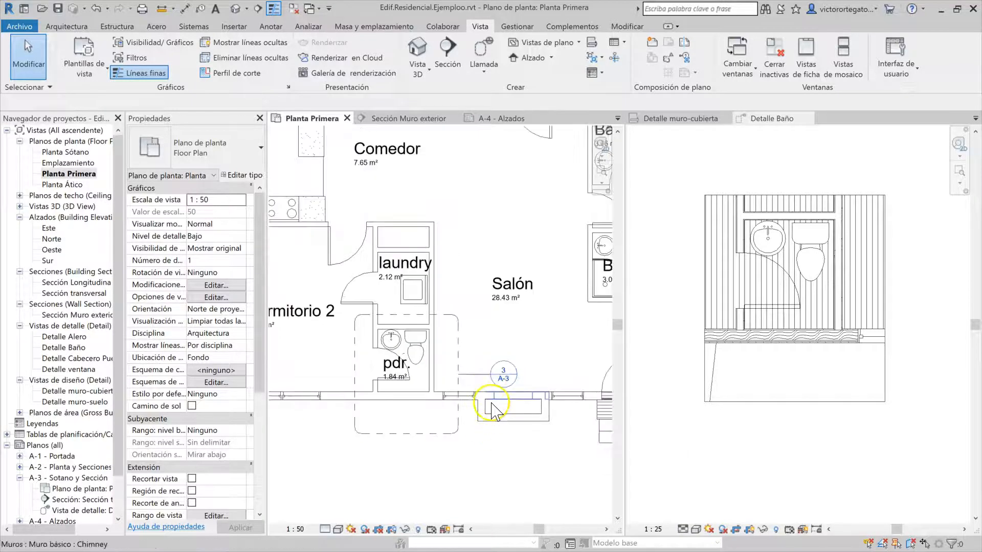
{"action": "left_click", "coordinate": [485, 416]}
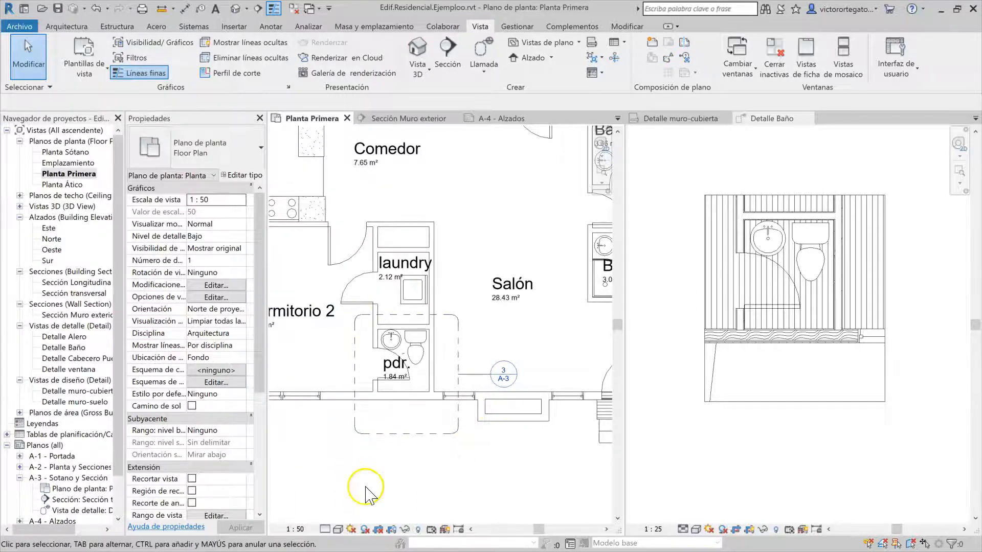
Step: Turn on halftone (Tramado) for the Llamadas annotation category in the Planta Primera view's visibility/graphics overrides
{"action": "key", "text": "v"}
{"action": "key", "text": "g"}
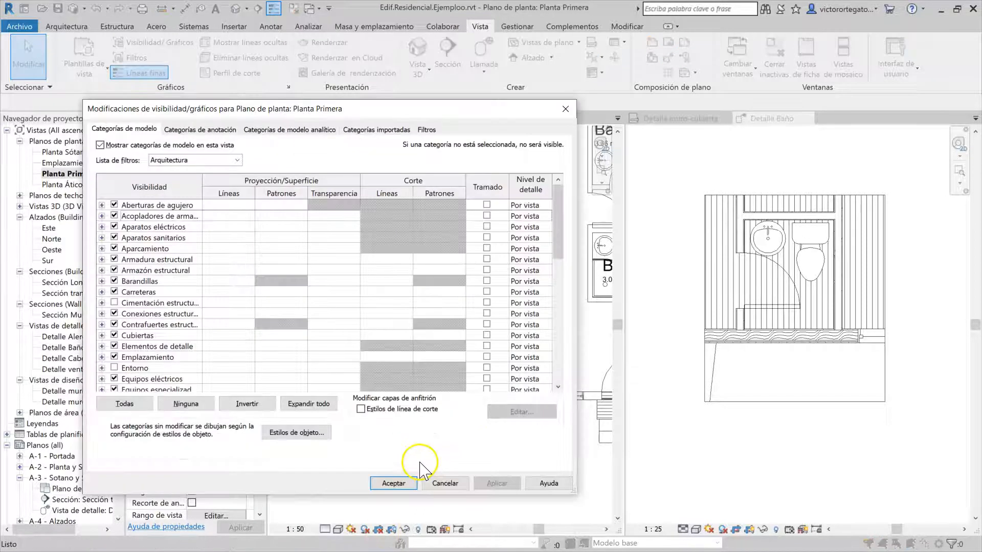
{"action": "left_click", "coordinate": [201, 129]}
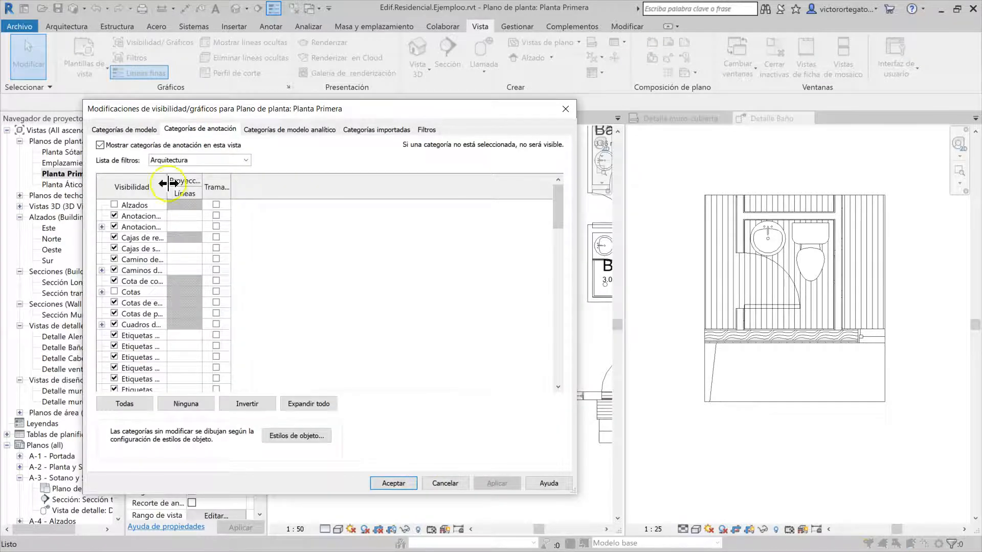
{"action": "left_click_drag", "start_coordinate": [252, 198], "coordinate": [253, 198]}
{"action": "left_click", "coordinate": [147, 281]}
{"action": "scroll", "coordinate": [148, 281], "scroll_direction": "down", "scroll_amount": 15}
{"action": "left_click", "coordinate": [150, 368]}
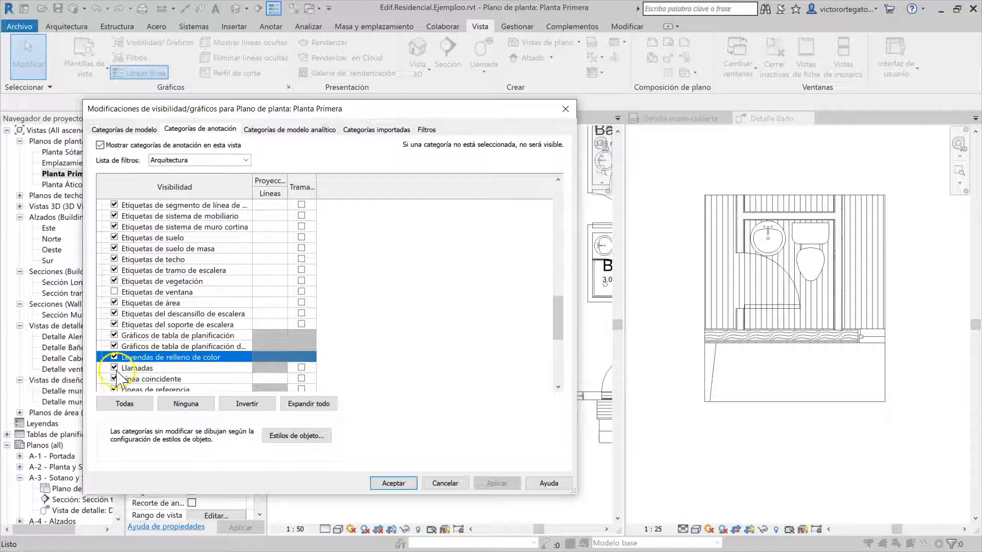
{"action": "left_click", "coordinate": [301, 368]}
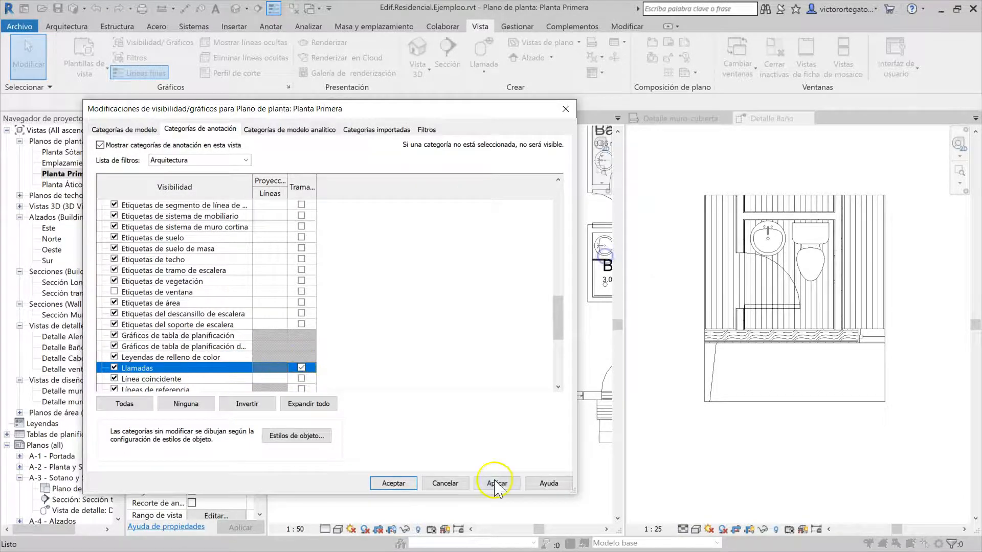
{"action": "left_click", "coordinate": [393, 484]}
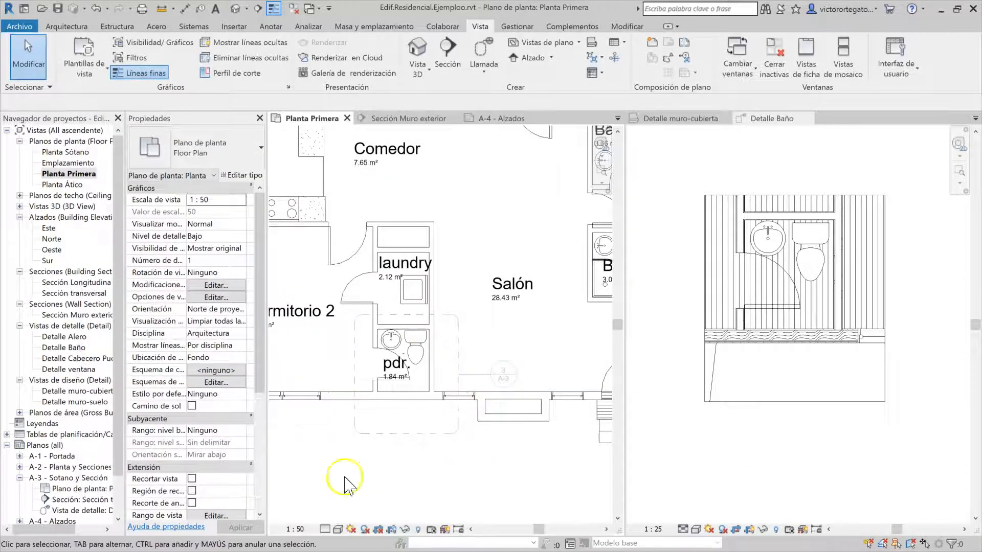
Step: Remove the halftone override from the Llamadas annotation category in Planta Primera
{"action": "key", "text": "v"}
{"action": "key", "text": "v"}
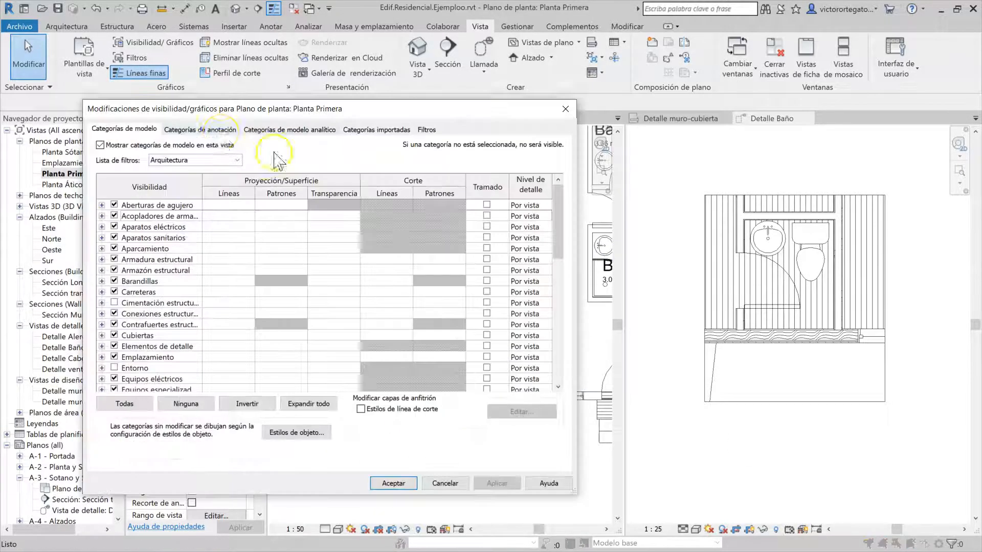
{"action": "left_click", "coordinate": [217, 129]}
{"action": "left_click", "coordinate": [132, 336]}
{"action": "key", "text": "l"}
{"action": "key", "text": "l"}
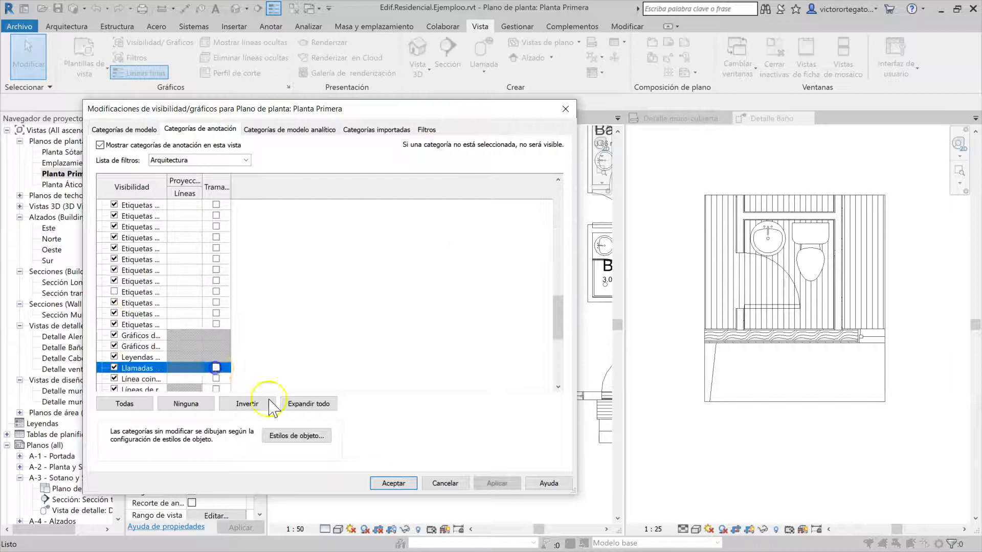
{"action": "key", "text": "Return"}
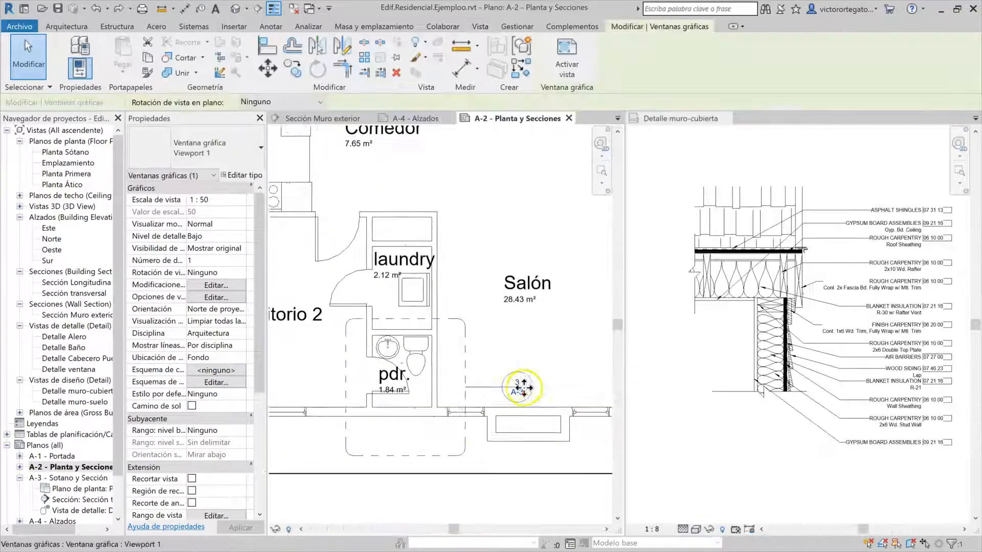
Step: In the project's annotation object styles, set the line color of Contorno de llamada to magenta
{"action": "scroll", "coordinate": [526, 396], "scroll_direction": "up", "scroll_amount": 3}
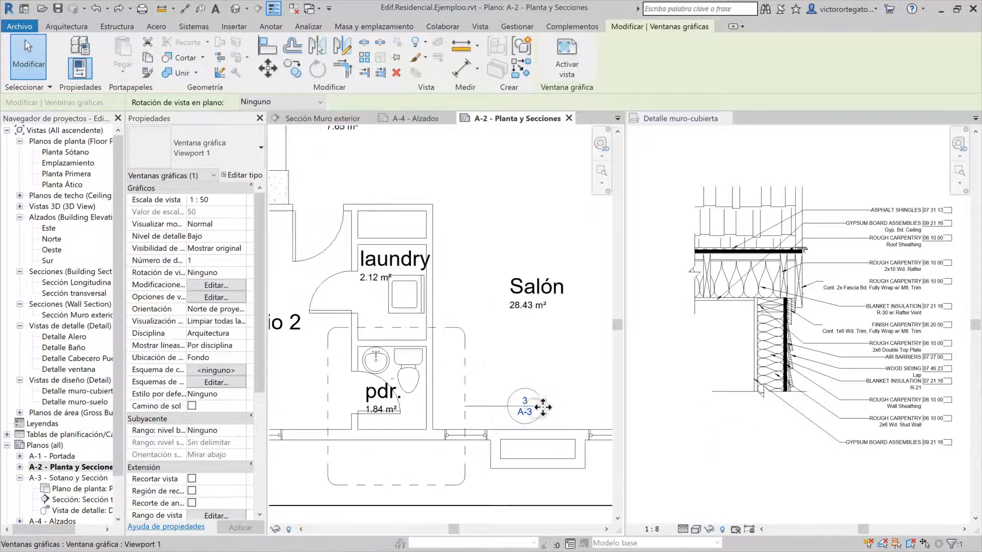
{"action": "double_click", "coordinate": [392, 280]}
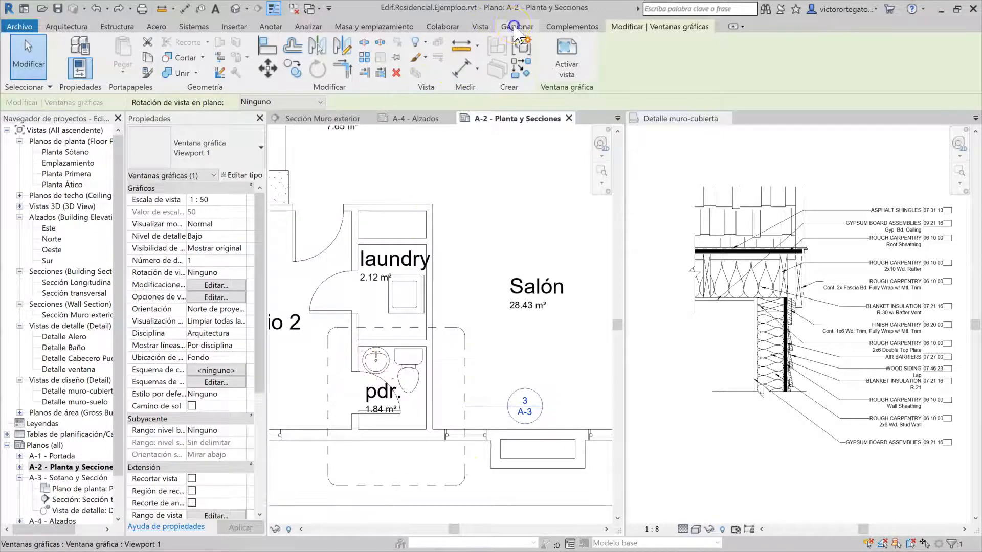
{"action": "left_click", "coordinate": [516, 26]}
{"action": "left_click", "coordinate": [104, 42]}
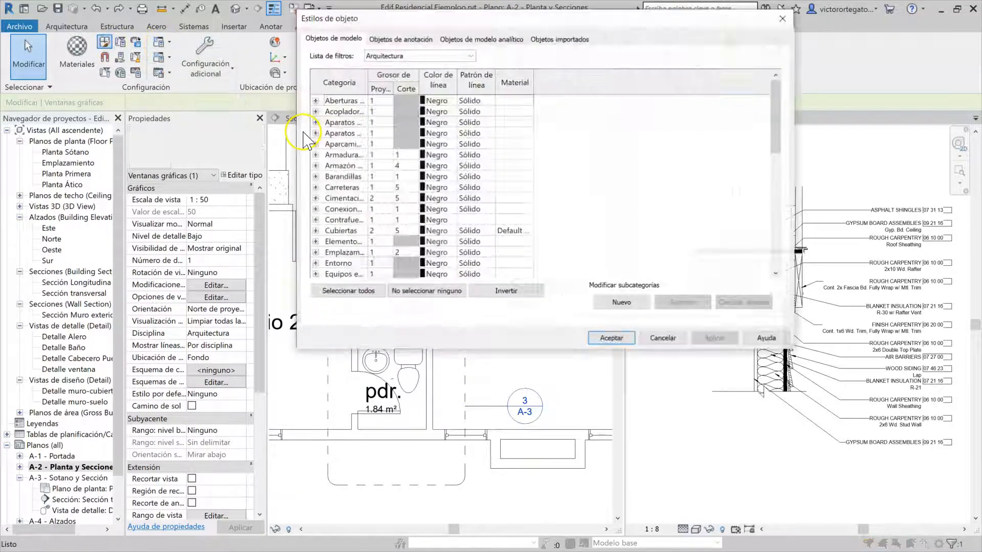
{"action": "left_click", "coordinate": [400, 38]}
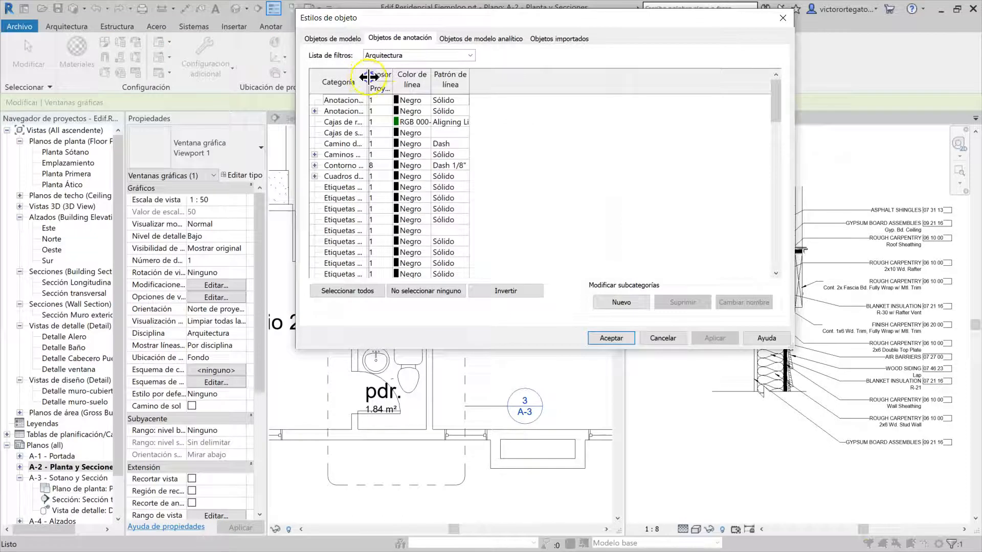
{"action": "left_click_drag", "start_coordinate": [448, 91], "coordinate": [446, 91]}
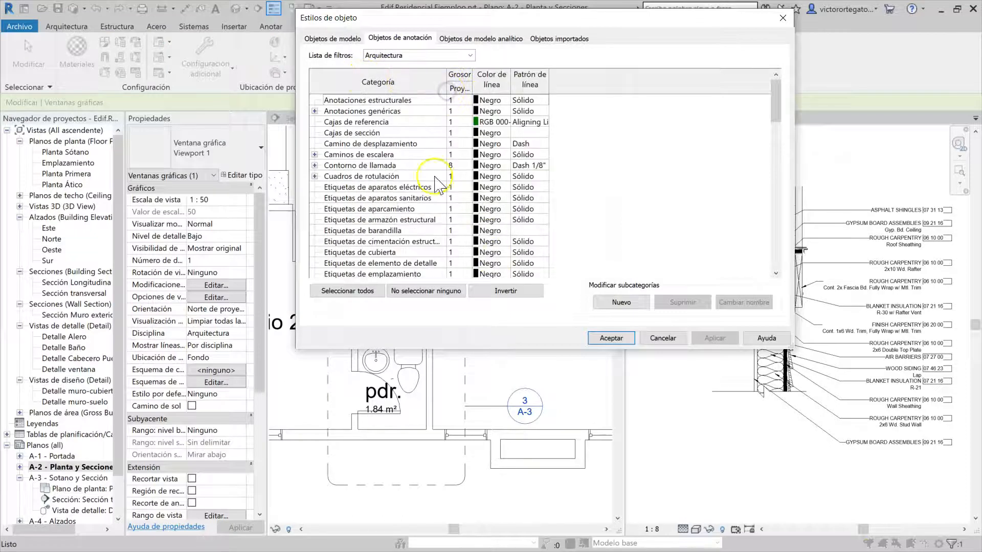
{"action": "left_click", "coordinate": [337, 168]}
{"action": "left_click", "coordinate": [315, 165]}
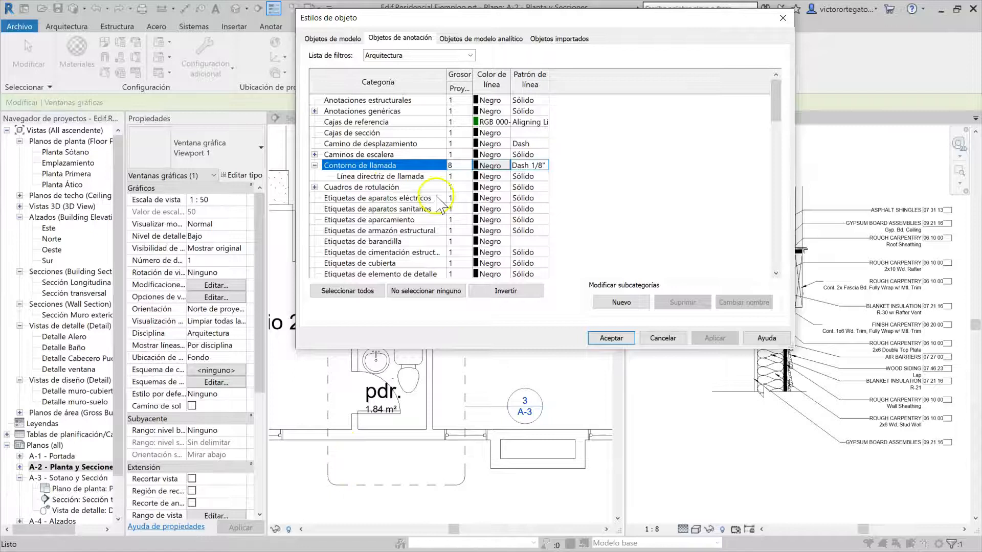
{"action": "left_click", "coordinate": [503, 167]}
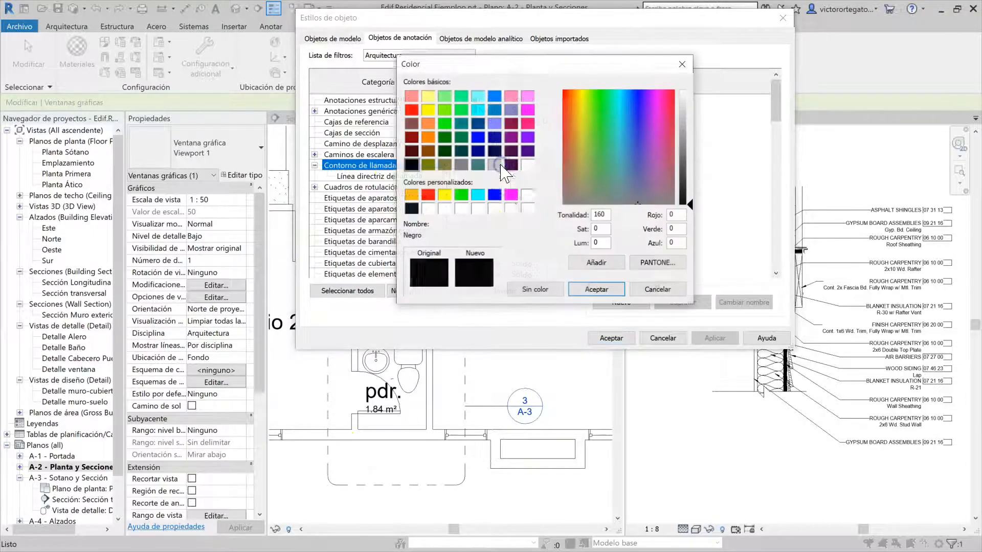
{"action": "left_click", "coordinate": [510, 195]}
{"action": "left_click", "coordinate": [596, 290]}
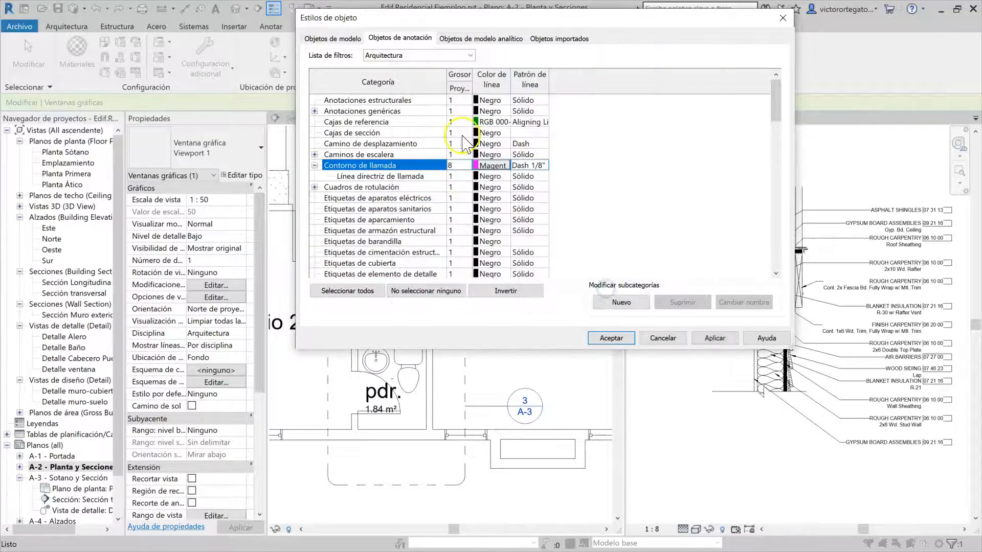
Step: Set the line color of the Línea directriz de llamada subcategory to red
{"action": "left_click", "coordinate": [497, 176]}
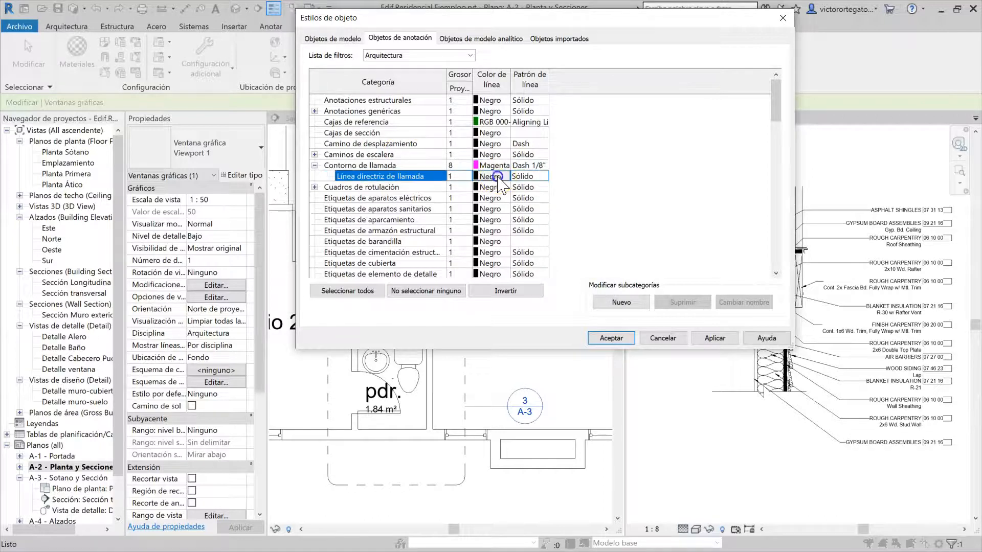
{"action": "left_click", "coordinate": [497, 177]}
{"action": "left_click", "coordinate": [428, 195]}
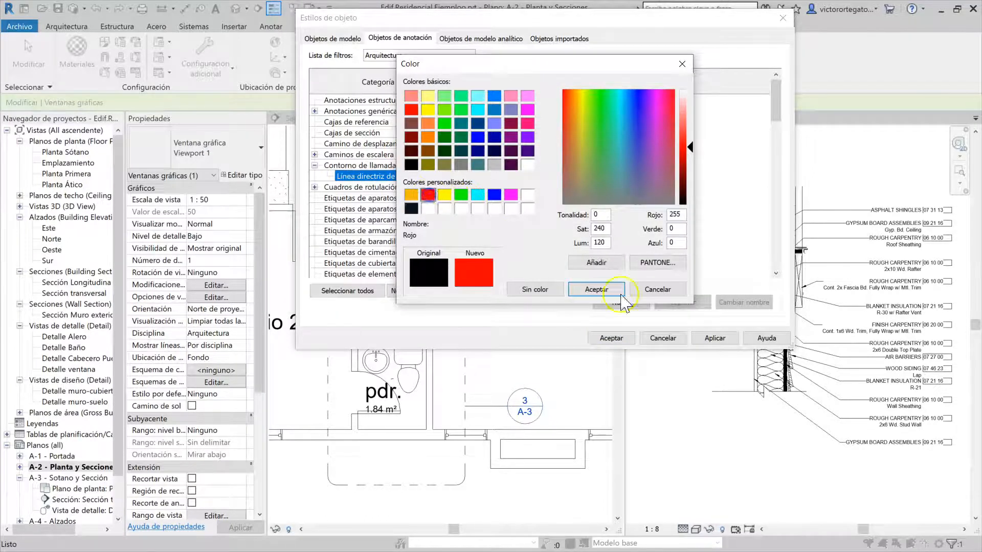
{"action": "left_click", "coordinate": [608, 290]}
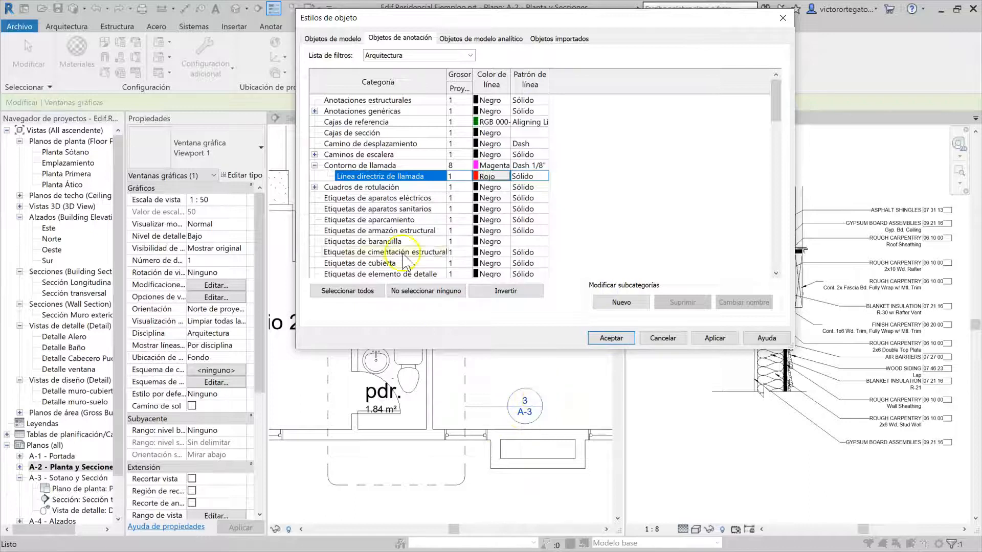
Step: Set the line pattern of Extremos de llamada to Dash and apply the object styles to the project
{"action": "left_click", "coordinate": [353, 219]}
{"action": "scroll", "coordinate": [465, 197], "scroll_direction": "down", "scroll_amount": 1}
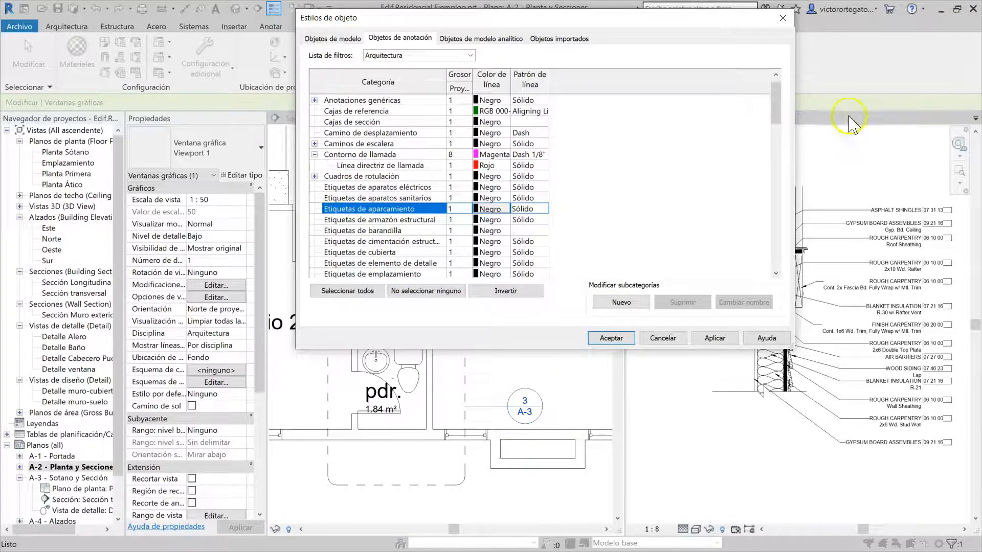
{"action": "left_click_drag", "start_coordinate": [781, 108], "coordinate": [775, 210]}
{"action": "left_click", "coordinate": [411, 198]}
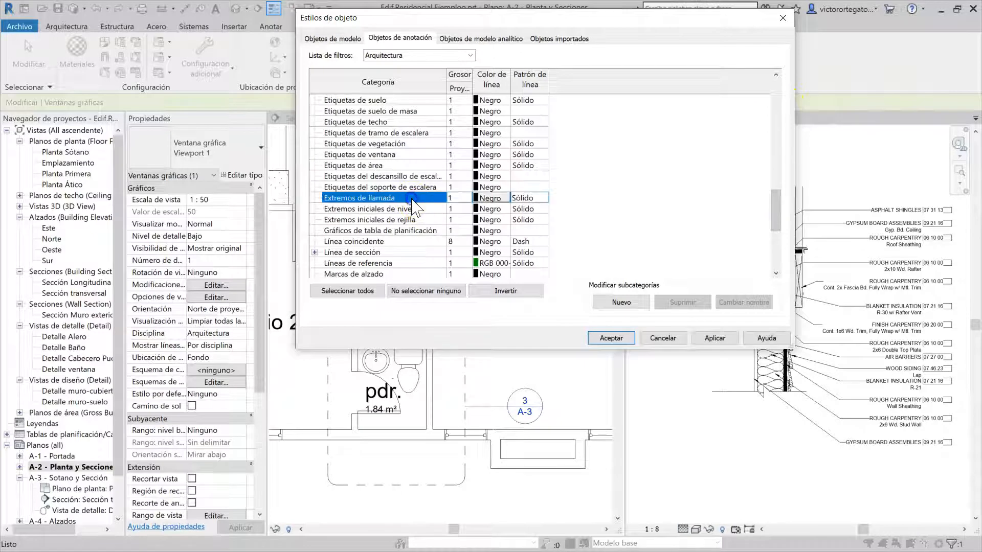
{"action": "left_click", "coordinate": [543, 197]}
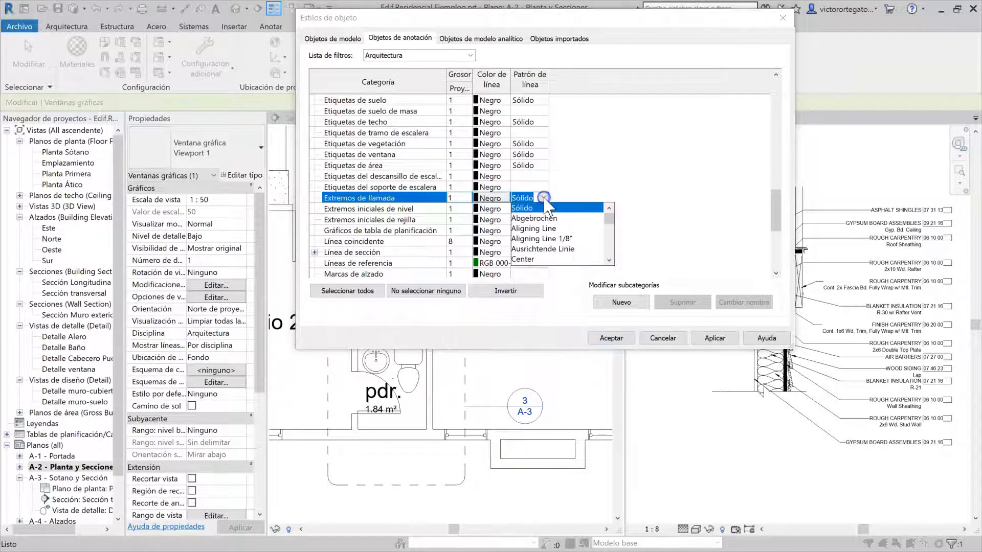
{"action": "scroll", "coordinate": [536, 260], "scroll_direction": "down", "scroll_amount": 1}
{"action": "left_click", "coordinate": [521, 260]}
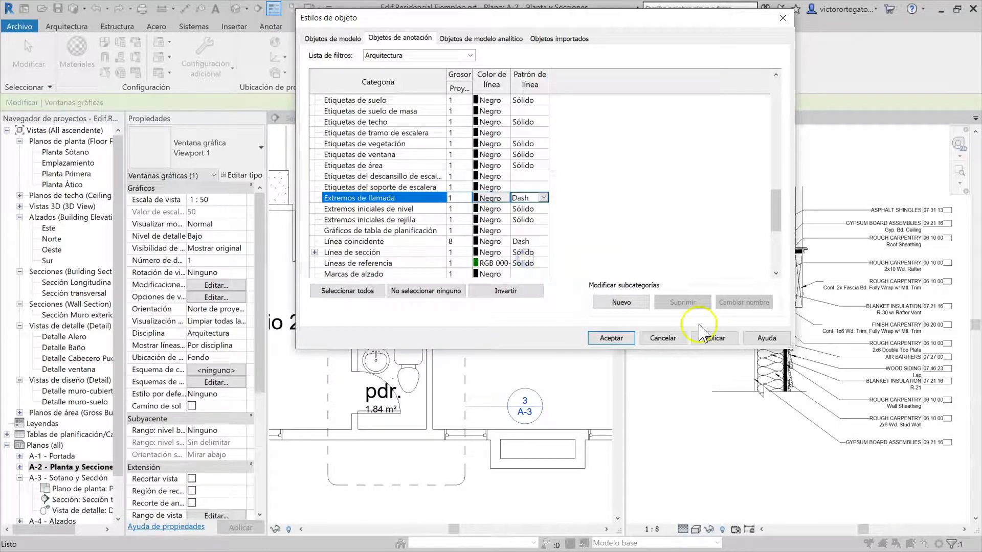
{"action": "left_click", "coordinate": [714, 338]}
{"action": "left_click", "coordinate": [611, 338]}
{"action": "left_click", "coordinate": [566, 372]}
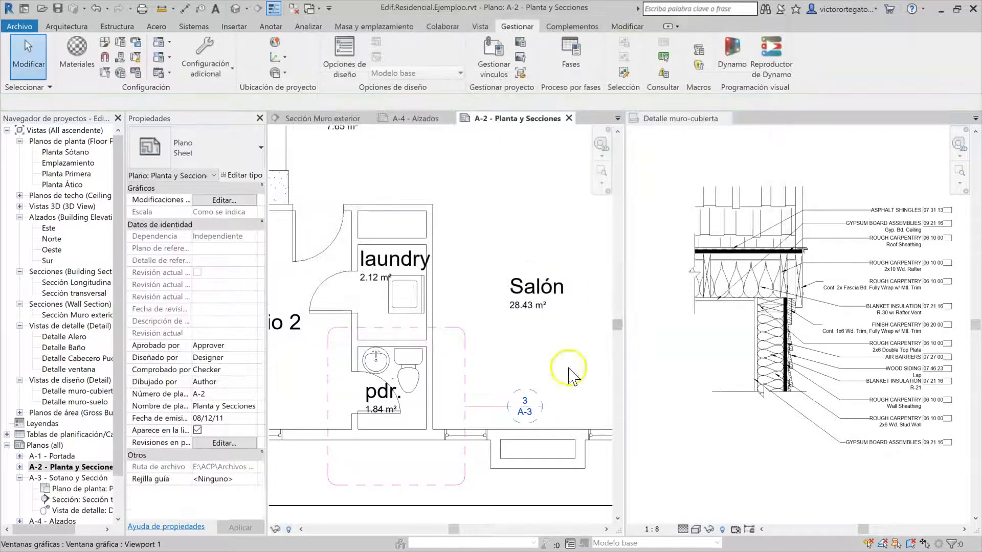
{"action": "scroll", "coordinate": [491, 370], "scroll_direction": "up", "scroll_amount": 1}
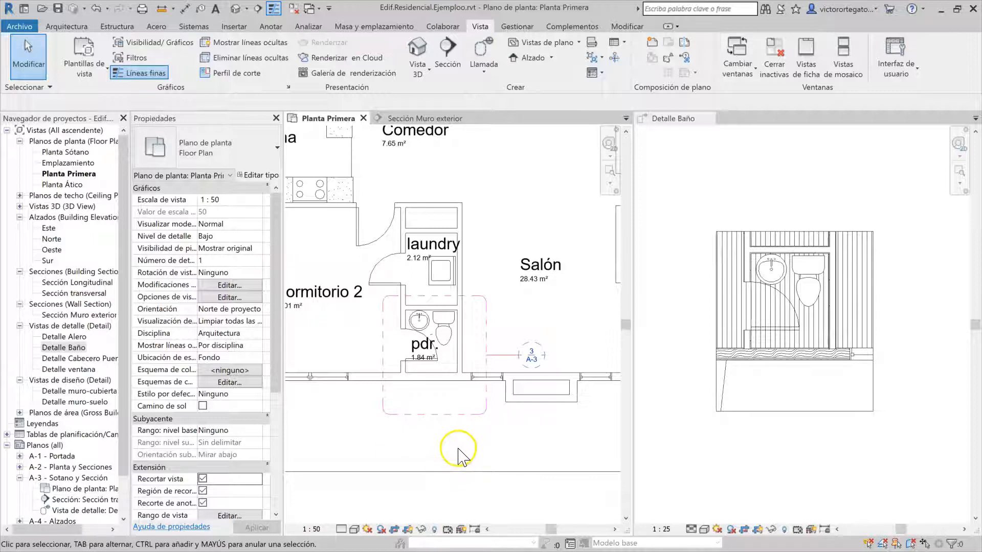
Step: Turn off Recortar vista for the bathroom callout and go to its Detalle Baño view to examine the uncropped plan
{"action": "left_click", "coordinate": [450, 414]}
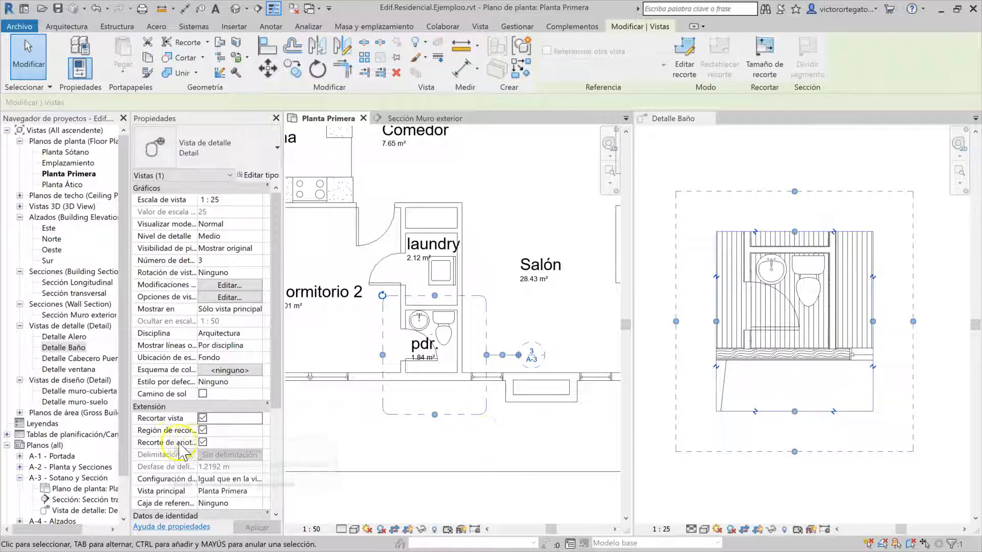
{"action": "left_click", "coordinate": [202, 419]}
{"action": "left_click", "coordinate": [552, 444]}
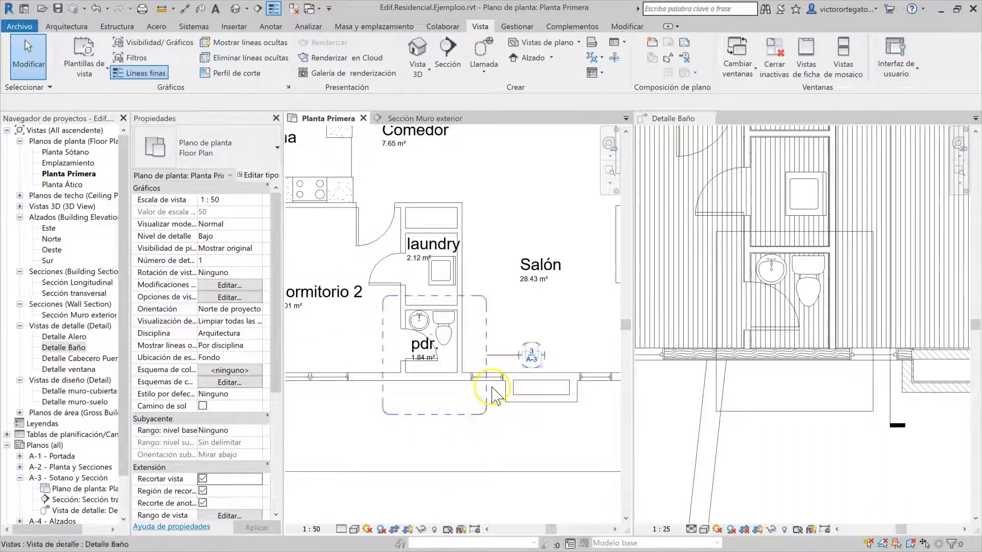
{"action": "left_click", "coordinate": [443, 415]}
{"action": "right_click", "coordinate": [442, 415]}
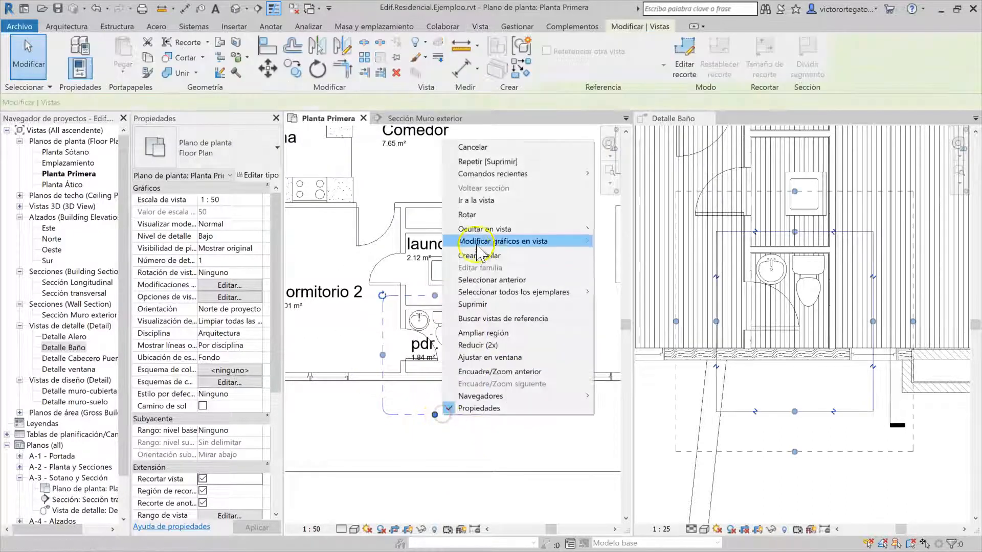
{"action": "left_click", "coordinate": [481, 199]}
{"action": "scroll", "coordinate": [859, 317], "scroll_direction": "down", "scroll_amount": 3}
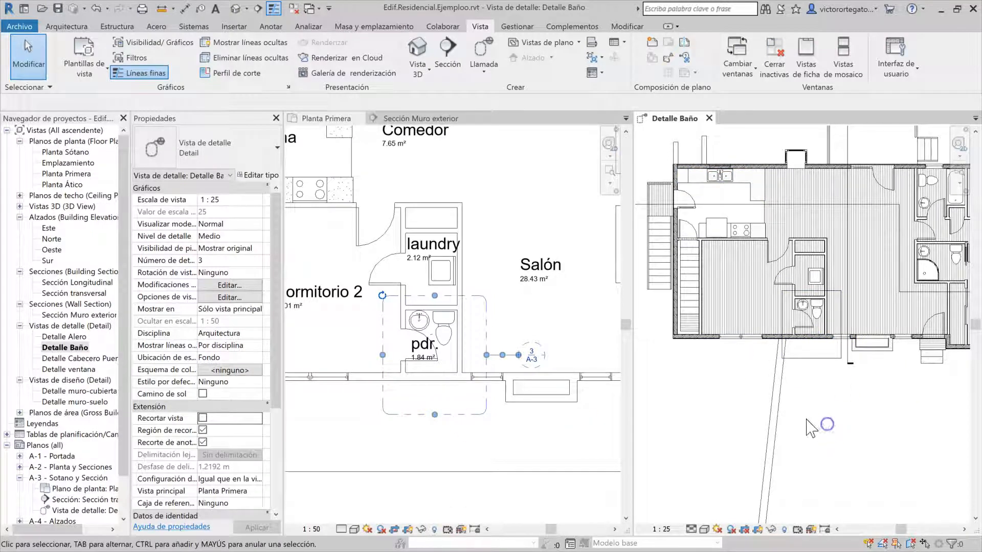
Step: Select the bathroom callout in Planta Primera and turn Recortar vista back on
{"action": "left_click", "coordinate": [453, 420]}
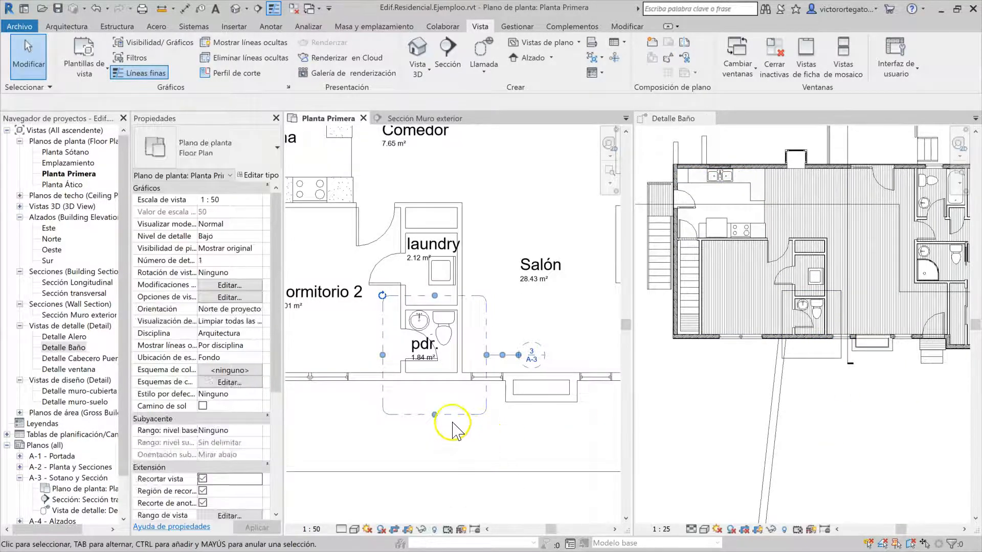
{"action": "left_click", "coordinate": [450, 415]}
{"action": "left_click", "coordinate": [202, 418]}
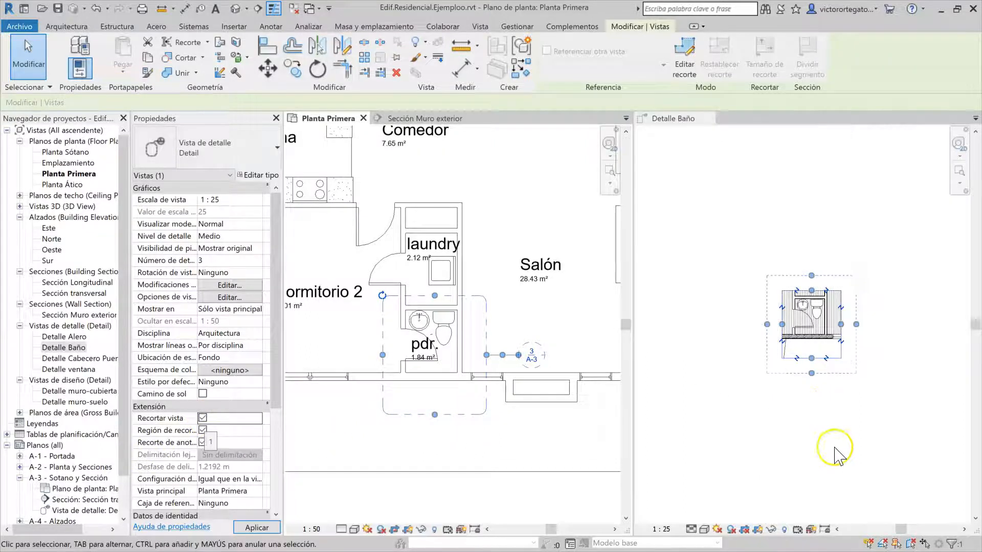
{"action": "left_click", "coordinate": [839, 454]}
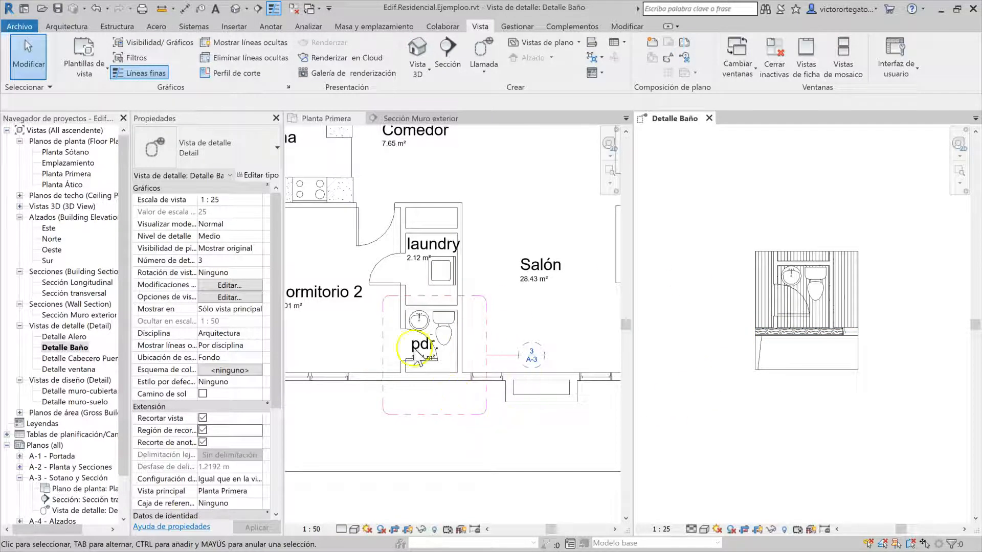
Step: Extend the bathroom callout's boundary up around the laundry, and widen the Detalle Baño crop region toward Dormitorio 2
{"action": "left_click", "coordinate": [446, 433]}
{"action": "left_click", "coordinate": [452, 415]}
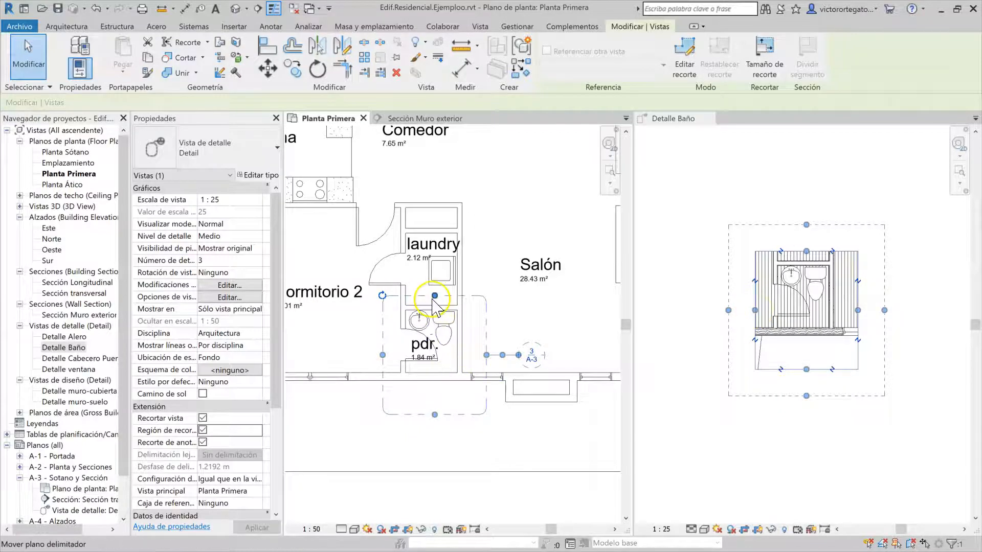
{"action": "left_click_drag", "start_coordinate": [434, 297], "coordinate": [435, 226]}
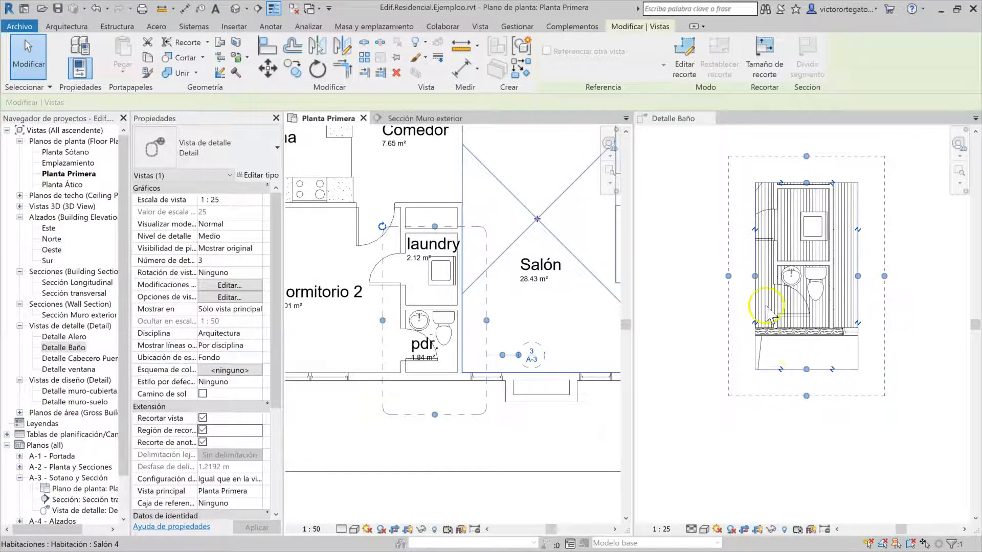
{"action": "left_click", "coordinate": [755, 280]}
{"action": "left_click_drag", "start_coordinate": [756, 277], "coordinate": [724, 276]}
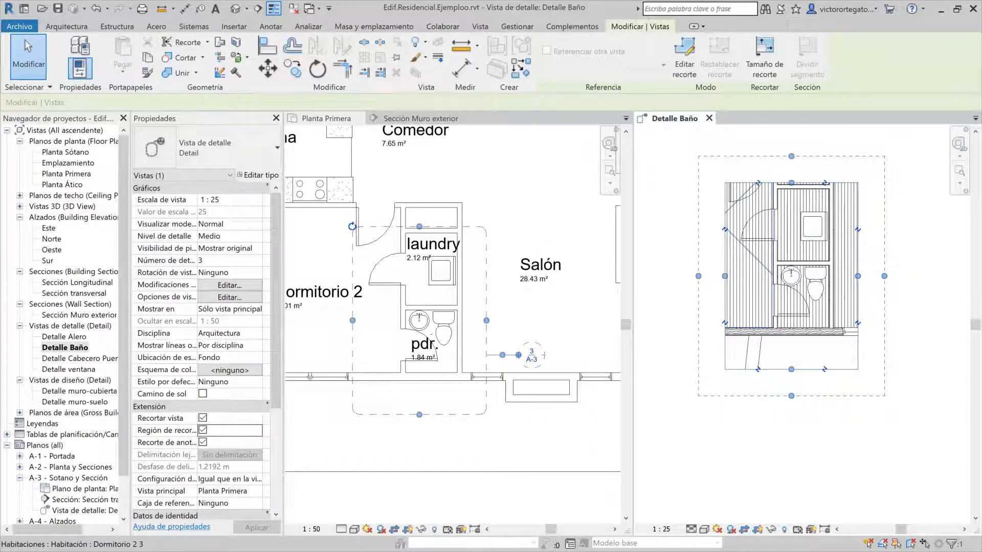
Step: Edit the bathroom callout's crop boundary in Planta Primera, moving its right edge further into Salón and lowering its top edge
{"action": "scroll", "coordinate": [419, 417], "scroll_direction": "down", "scroll_amount": 3}
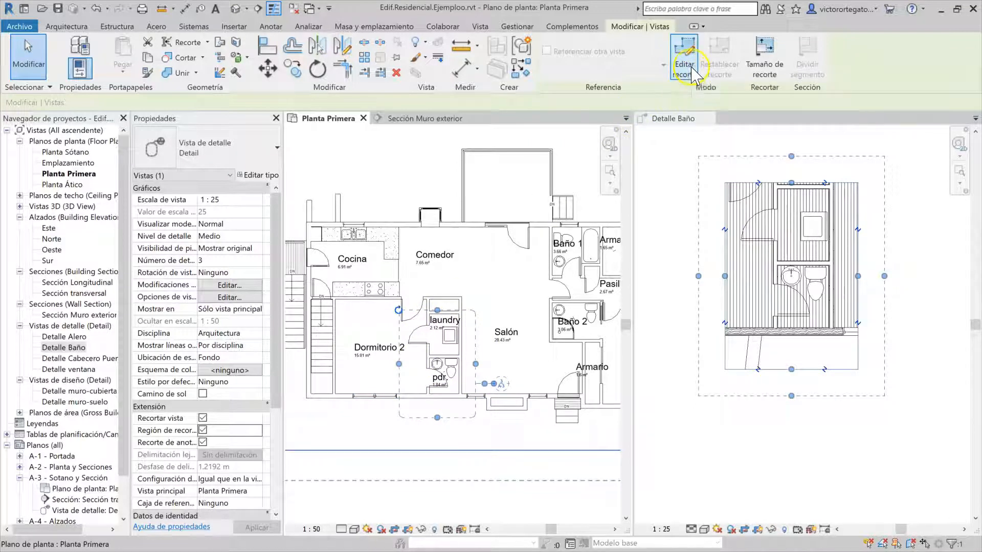
{"action": "left_click", "coordinate": [685, 51]}
{"action": "left_click", "coordinate": [481, 357]}
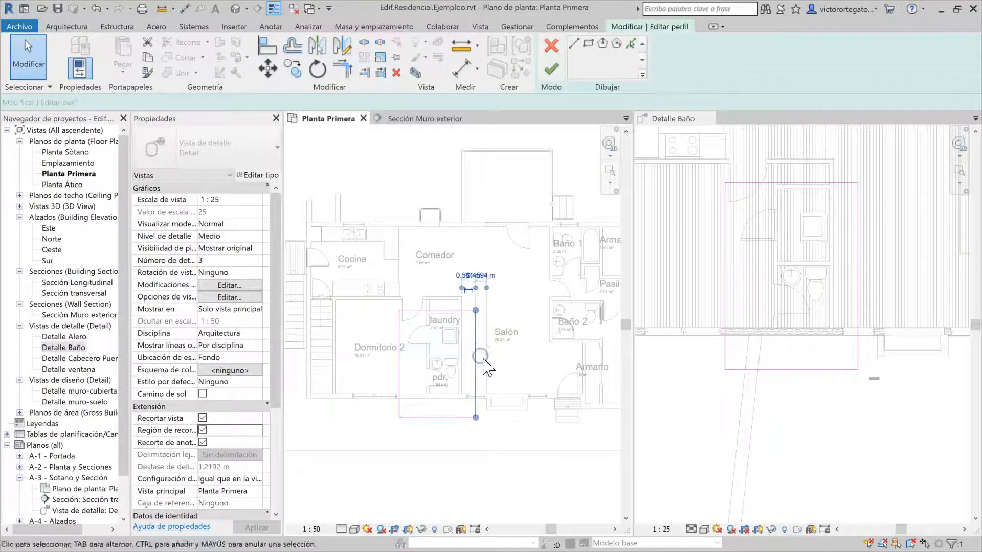
{"action": "left_click_drag", "start_coordinate": [479, 357], "coordinate": [509, 356]}
{"action": "left_click_drag", "start_coordinate": [486, 310], "coordinate": [488, 345]}
{"action": "left_click", "coordinate": [553, 73]}
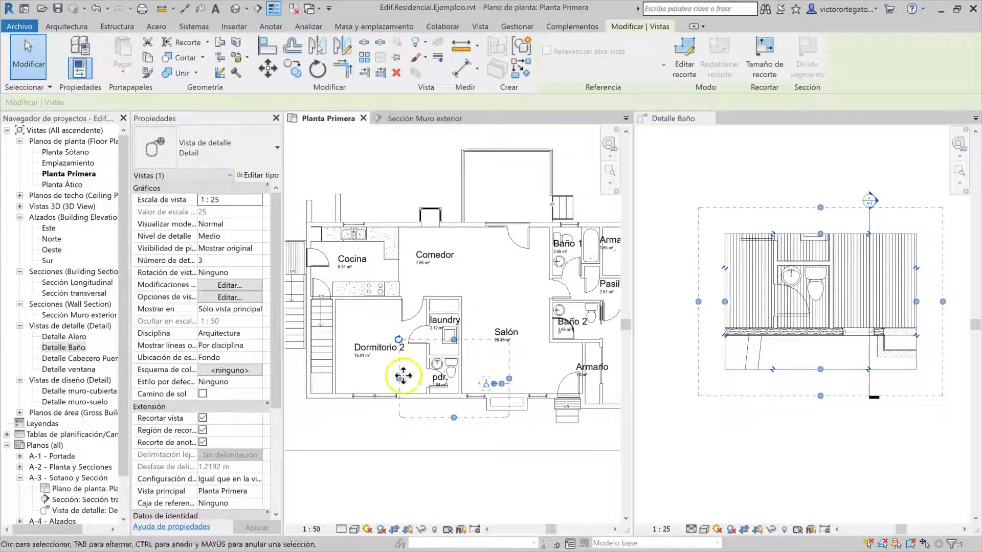
{"action": "left_click", "coordinate": [478, 327]}
Step: Create a sketched callout around Baño 1 in Planta Primera with a closed L-shaped boundary that steps in near Pasillo
{"action": "left_click", "coordinate": [481, 26]}
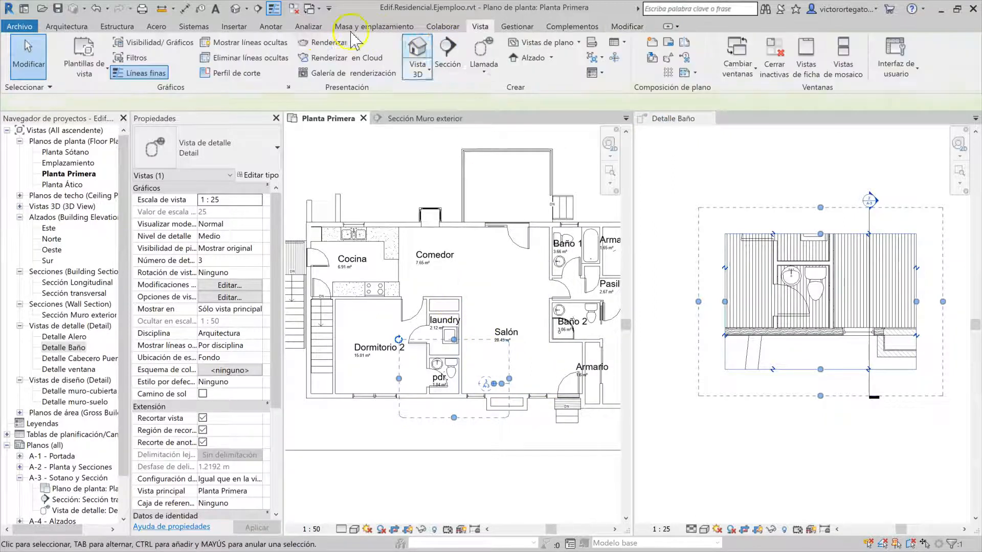
{"action": "left_click", "coordinate": [483, 67]}
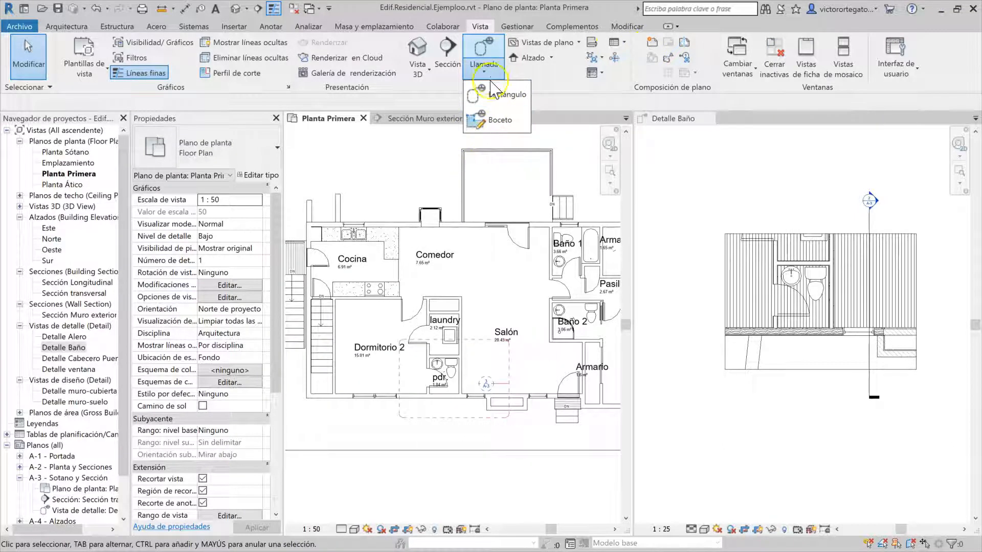
{"action": "left_click", "coordinate": [498, 125]}
{"action": "left_click", "coordinate": [588, 44]}
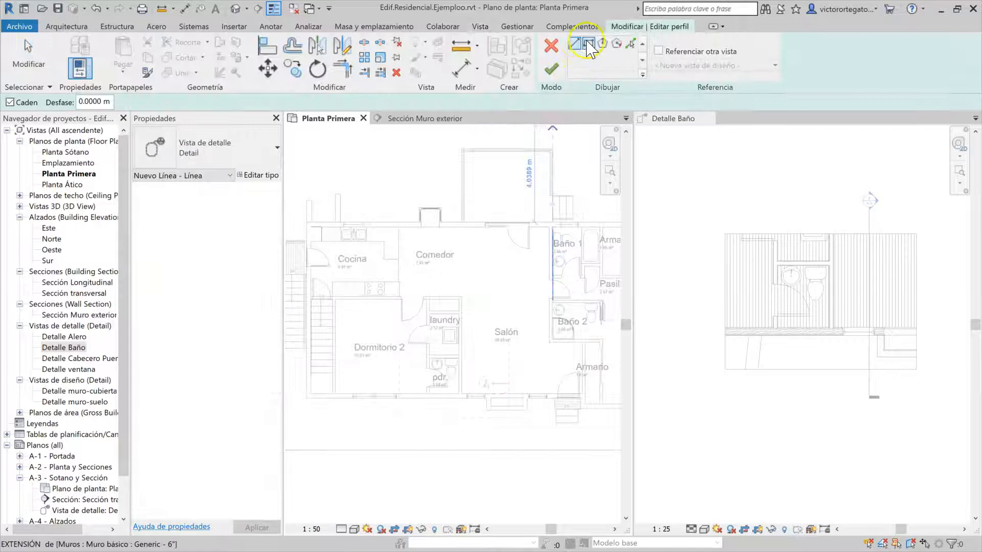
{"action": "middle_click_drag", "start_coordinate": [573, 315], "coordinate": [526, 324]}
{"action": "left_click", "coordinate": [499, 242]}
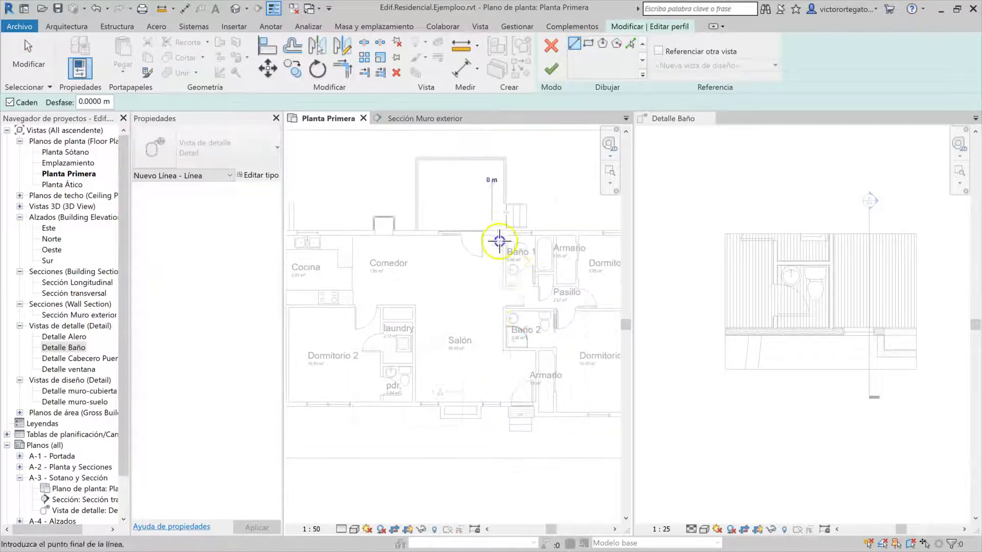
{"action": "left_click", "coordinate": [490, 300]}
{"action": "left_click", "coordinate": [535, 292]}
{"action": "left_click", "coordinate": [538, 274]}
{"action": "left_click", "coordinate": [555, 274]}
{"action": "left_click", "coordinate": [554, 222]}
{"action": "left_click", "coordinate": [491, 223]}
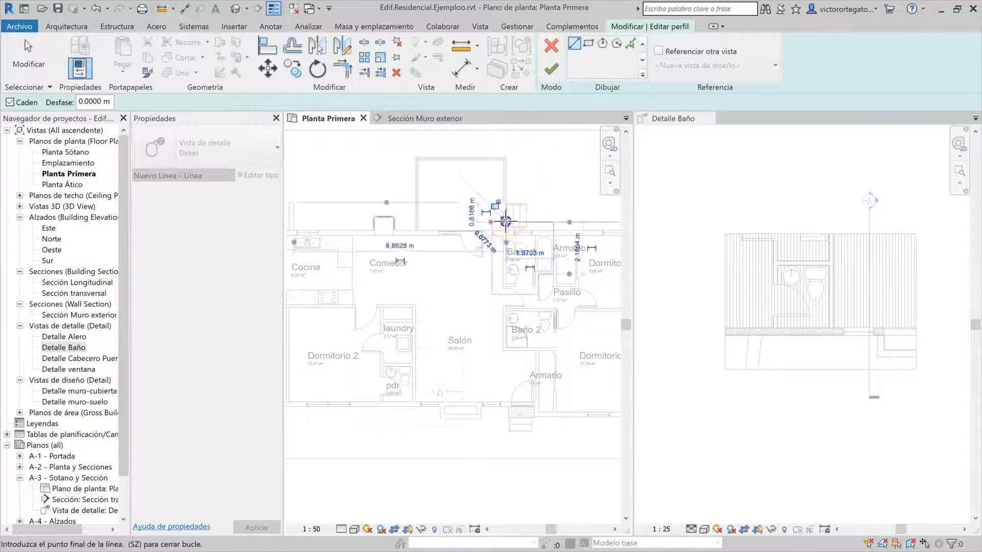
{"action": "key", "text": "Escape"}
{"action": "key", "text": "Escape"}
{"action": "left_click", "coordinate": [552, 68]}
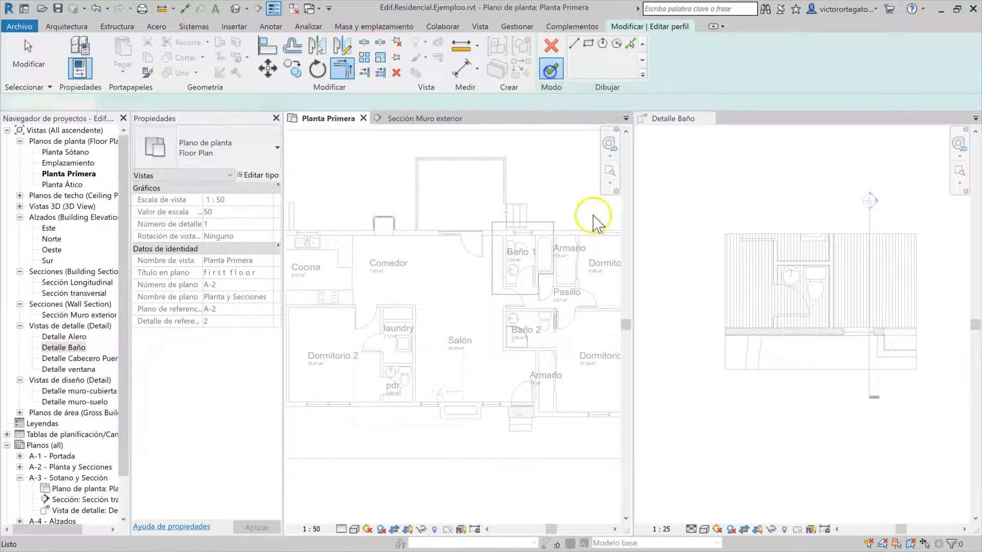
Step: Go to the view of the Baño 1 callout and compare its crop with the sketched outline in the plan
{"action": "right_click", "coordinate": [543, 223]}
{"action": "left_click", "coordinate": [577, 284]}
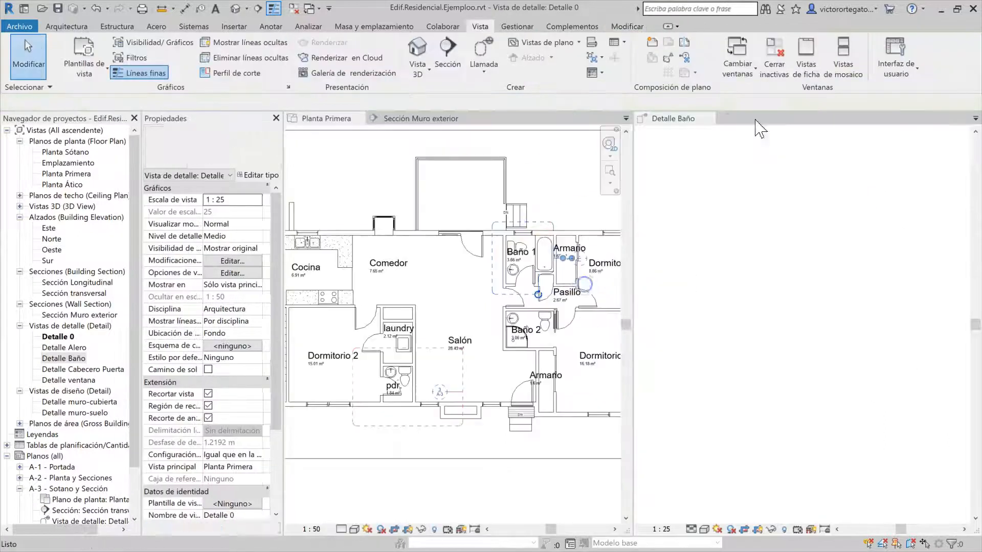
{"action": "scroll", "coordinate": [542, 250], "scroll_direction": "up", "scroll_amount": 1}
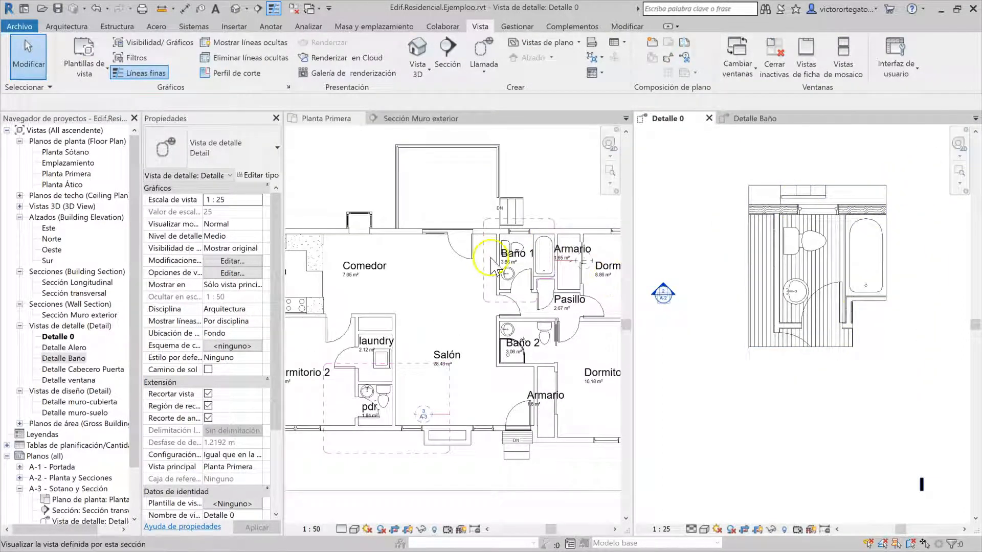
{"action": "scroll", "coordinate": [509, 253], "scroll_direction": "up", "scroll_amount": 2}
{"action": "scroll", "coordinate": [521, 271], "scroll_direction": "down", "scroll_amount": 3}
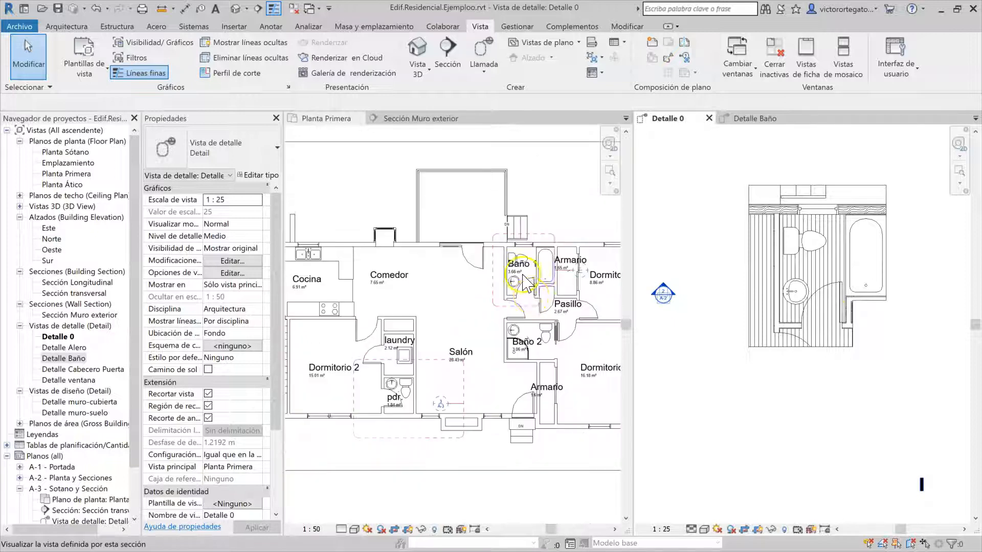
Step: Edit the bathroom callout's crop profile in Planta Primera: delete the lower line and shorten the left line to beside pdr
{"action": "left_click", "coordinate": [461, 432]}
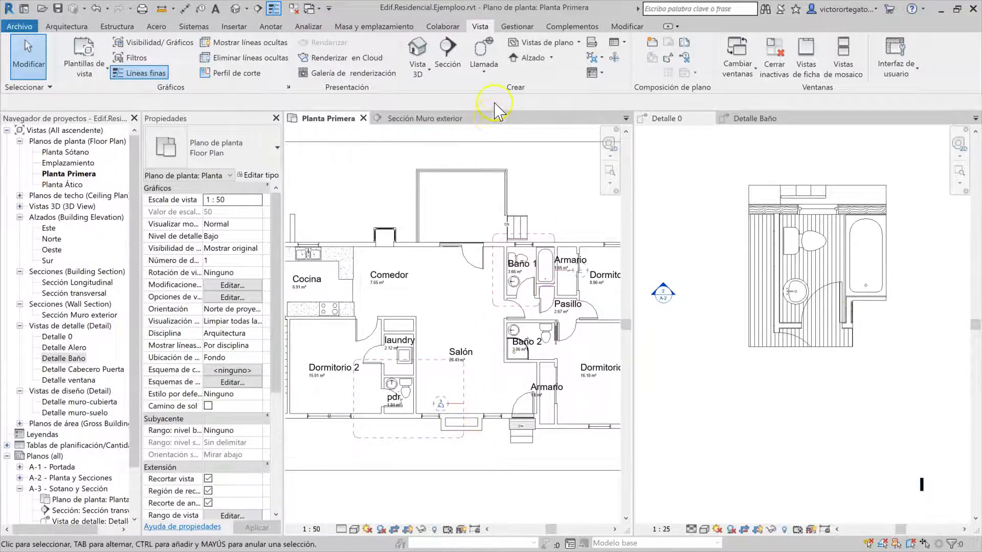
{"action": "left_click", "coordinate": [484, 72]}
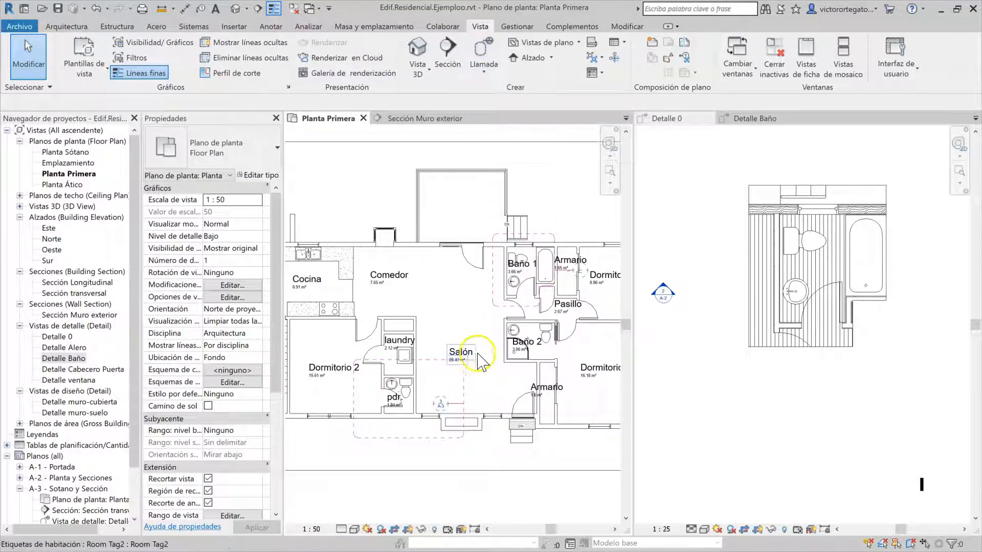
{"action": "middle_click_drag", "start_coordinate": [477, 431], "coordinate": [497, 414]}
{"action": "left_click", "coordinate": [473, 393]}
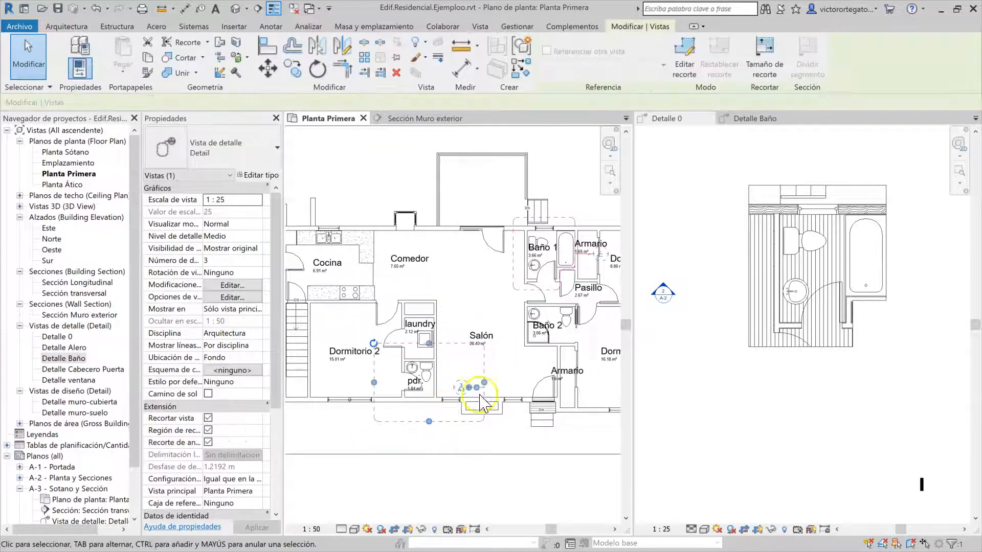
{"action": "left_click", "coordinate": [684, 56]}
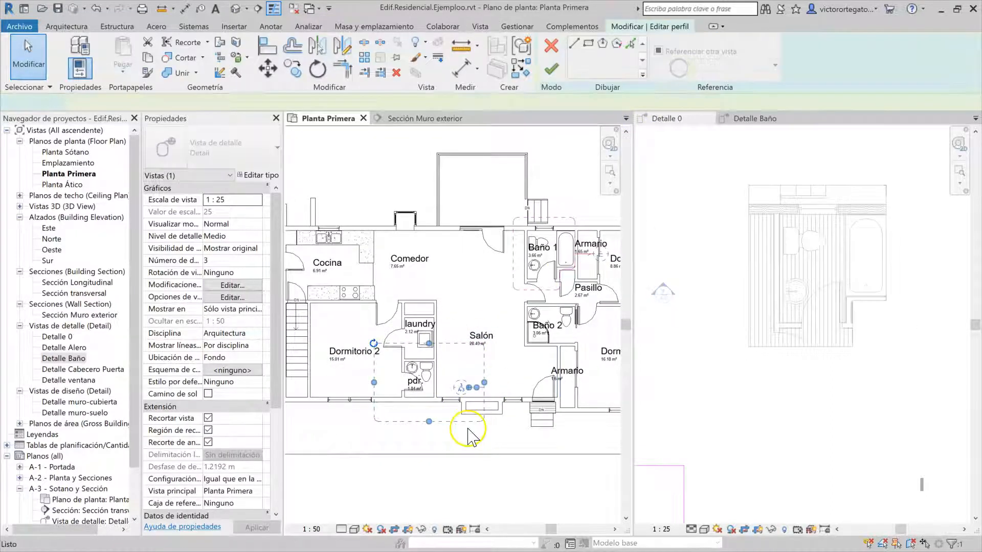
{"action": "left_click", "coordinate": [437, 422]}
{"action": "key", "text": "Delete"}
{"action": "left_click", "coordinate": [374, 417]}
{"action": "left_click_drag", "start_coordinate": [373, 421], "coordinate": [373, 368]}
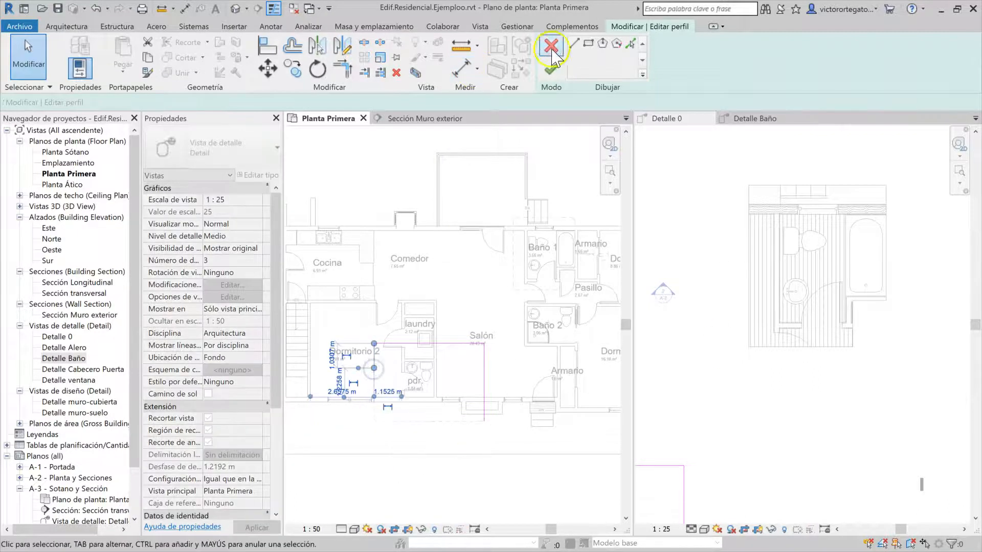
Step: Draw stepped boundary lines across pdr. and down past the exterior wall, trim them to the right edge, and finish the profile
{"action": "left_click", "coordinate": [573, 45]}
{"action": "left_click", "coordinate": [377, 367]}
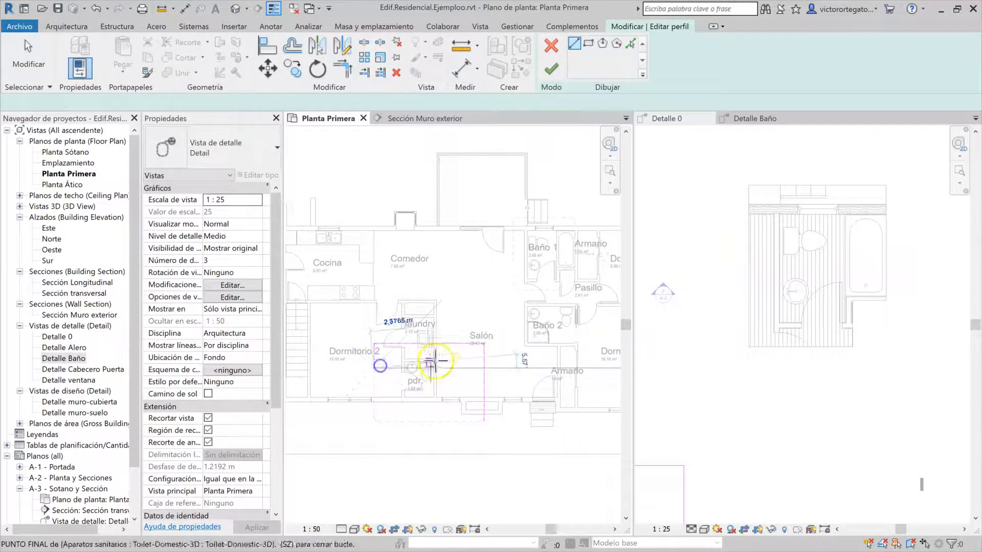
{"action": "left_click", "coordinate": [445, 372]}
{"action": "left_click", "coordinate": [447, 412]}
{"action": "left_click", "coordinate": [472, 411]}
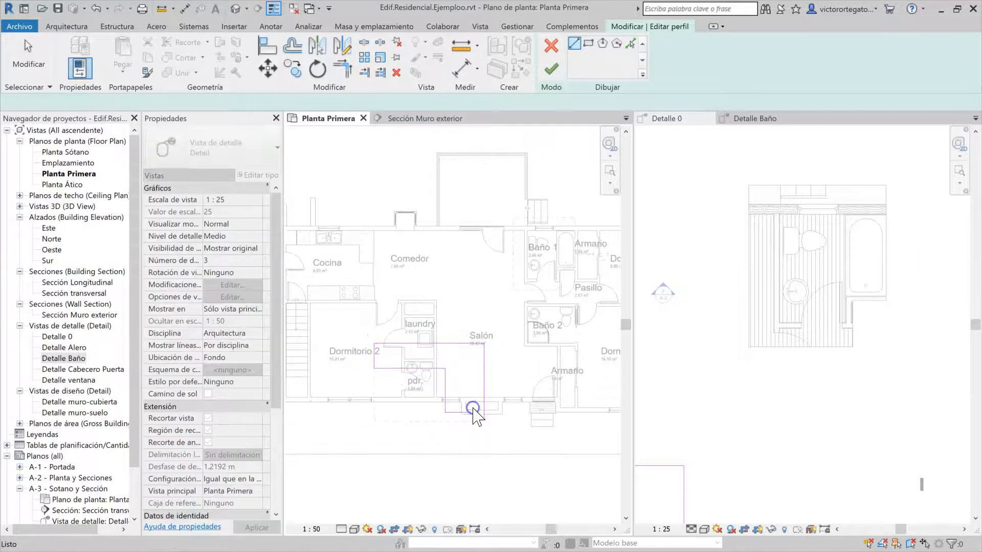
{"action": "key", "text": "t"}
{"action": "key", "text": "r"}
{"action": "left_click", "coordinate": [470, 412]}
{"action": "left_click", "coordinate": [486, 378]}
{"action": "left_click", "coordinate": [551, 69]}
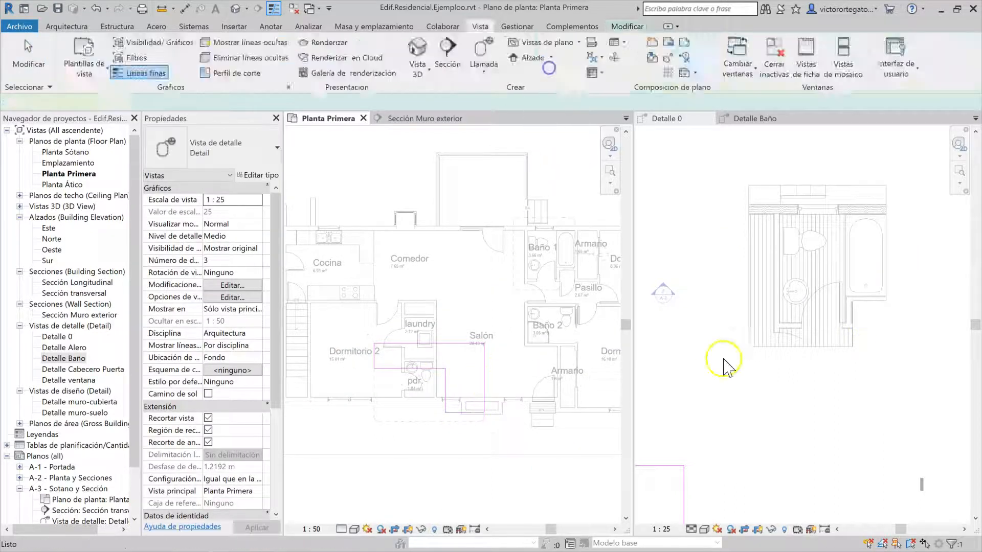
Step: Go to the Detalle Baño view to examine the stepped crop, and return to Planta Primera
{"action": "right_click", "coordinate": [484, 359]}
{"action": "left_click", "coordinate": [538, 145]}
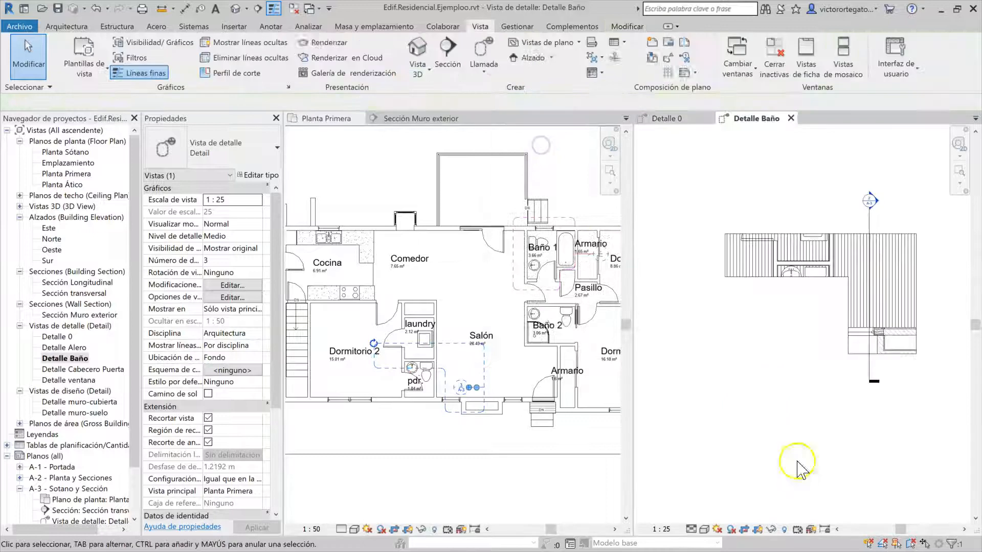
{"action": "left_click", "coordinate": [456, 415]}
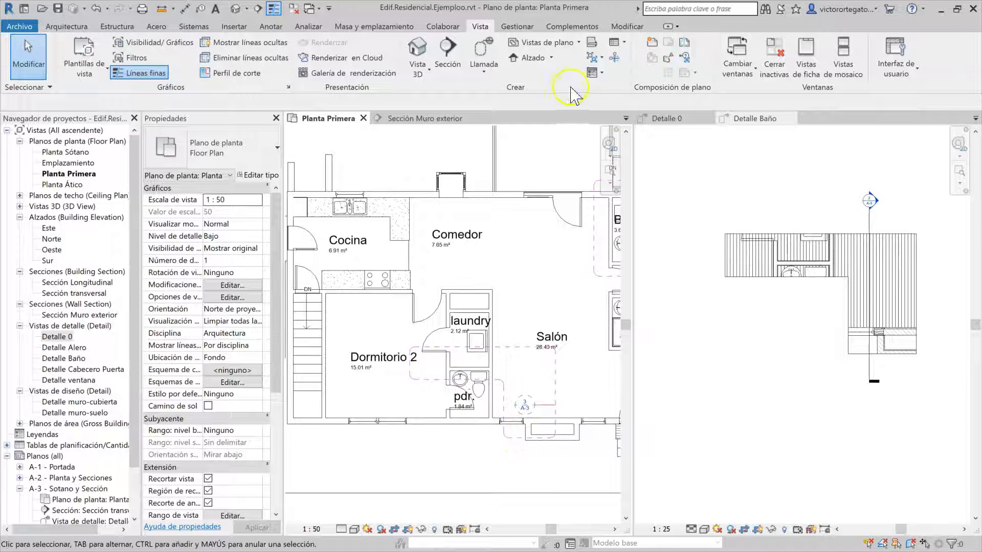
Step: Place a rectangular callout of type Floor Plan around Cocina in Planta Primera
{"action": "left_click", "coordinate": [482, 60]}
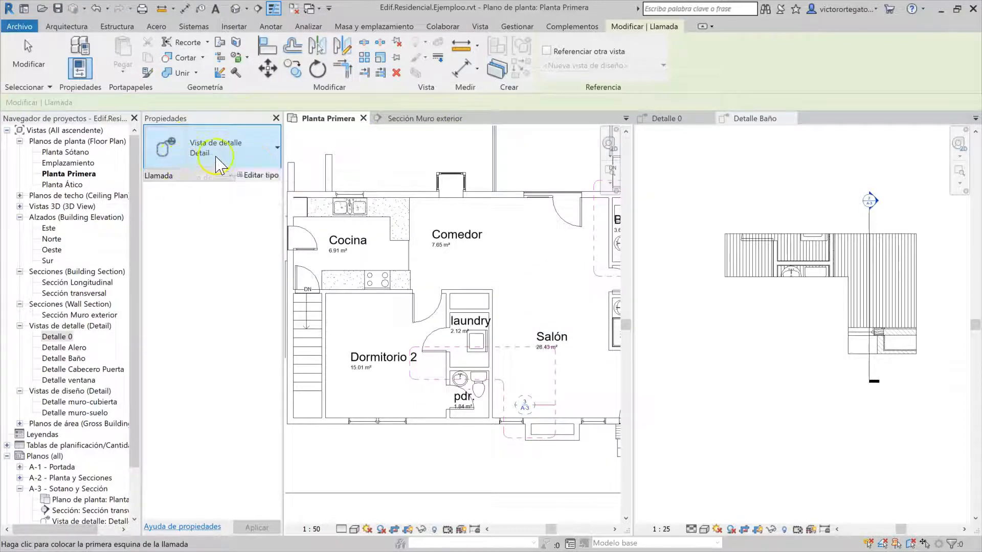
{"action": "left_click", "coordinate": [255, 148]}
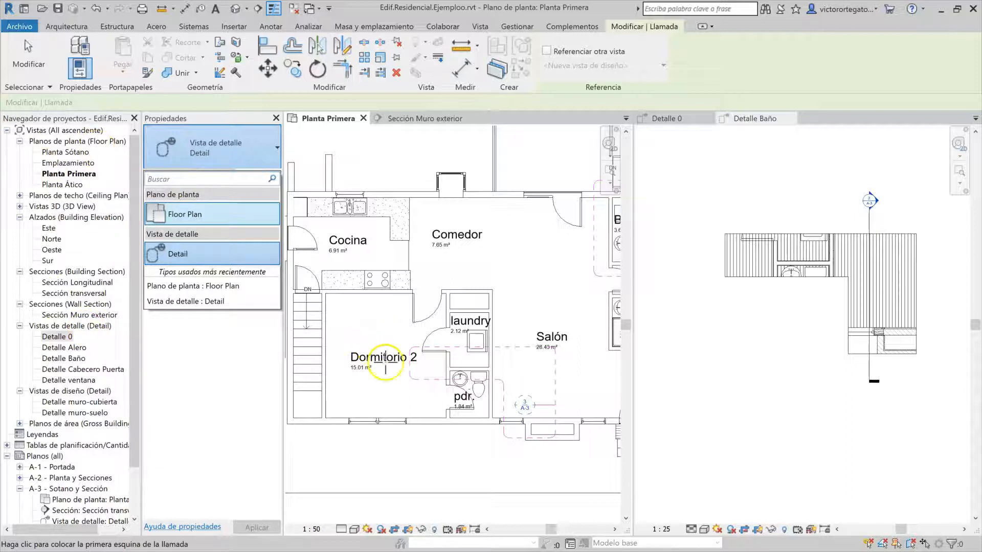
{"action": "left_click", "coordinate": [207, 218]}
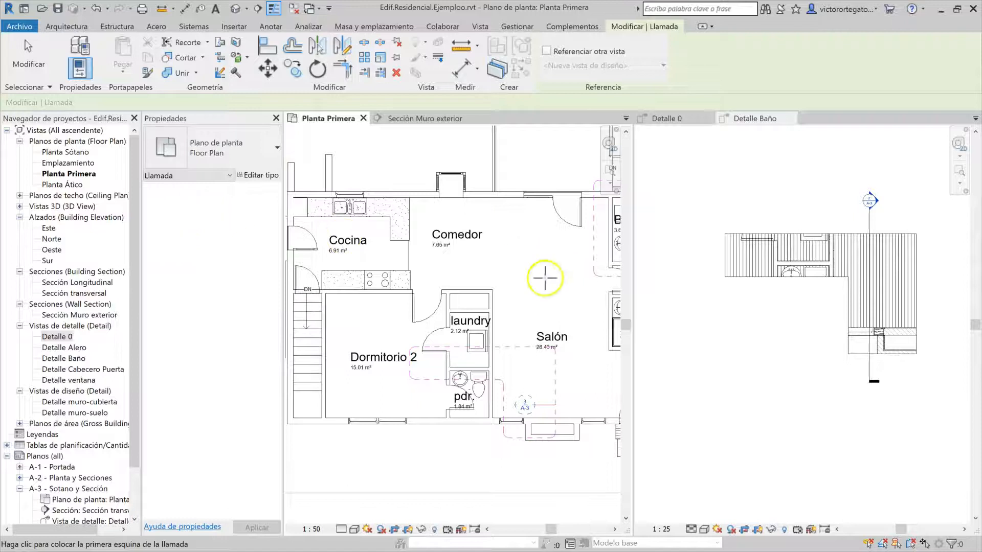
{"action": "scroll", "coordinate": [358, 258], "scroll_direction": "up", "scroll_amount": 3}
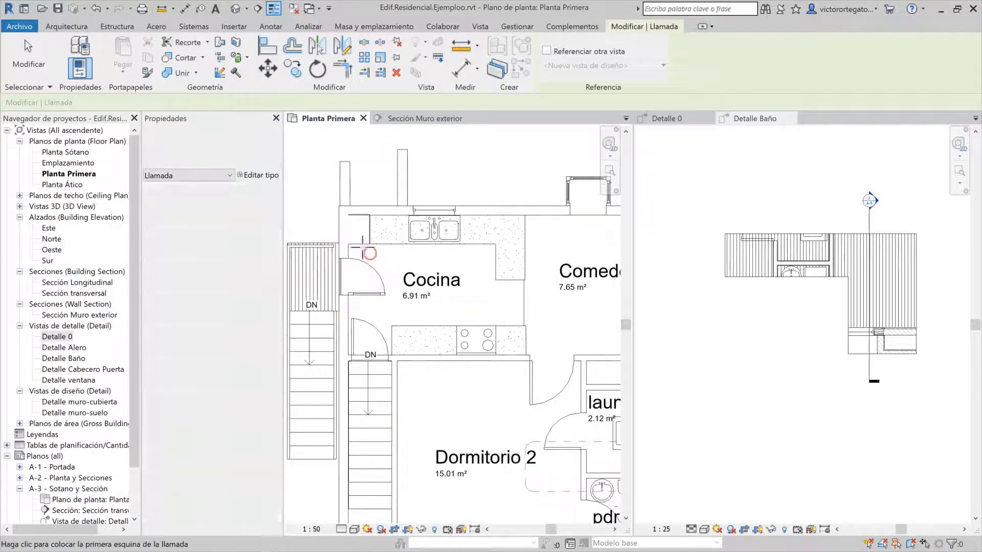
{"action": "left_click", "coordinate": [323, 195]}
{"action": "left_click", "coordinate": [548, 374]}
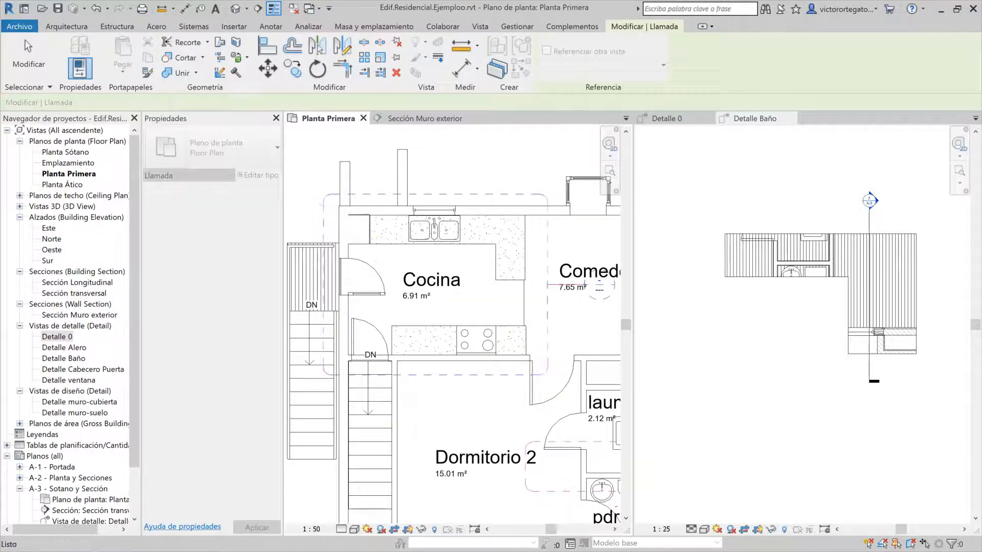
Step: Select the Cocina callout, check its view type, and go to its floor plan view
{"action": "left_click", "coordinate": [543, 375]}
{"action": "left_click", "coordinate": [190, 164]}
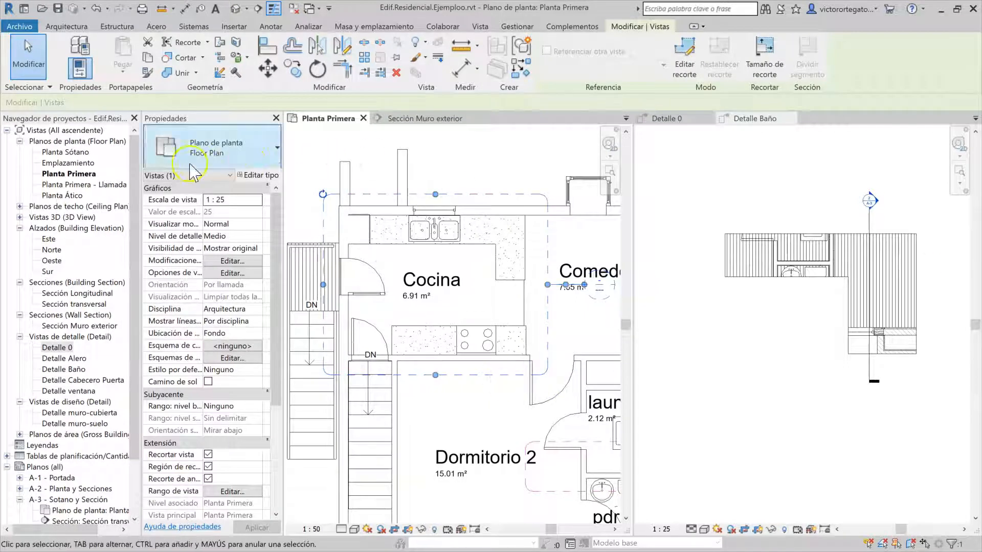
{"action": "left_click", "coordinate": [55, 184]}
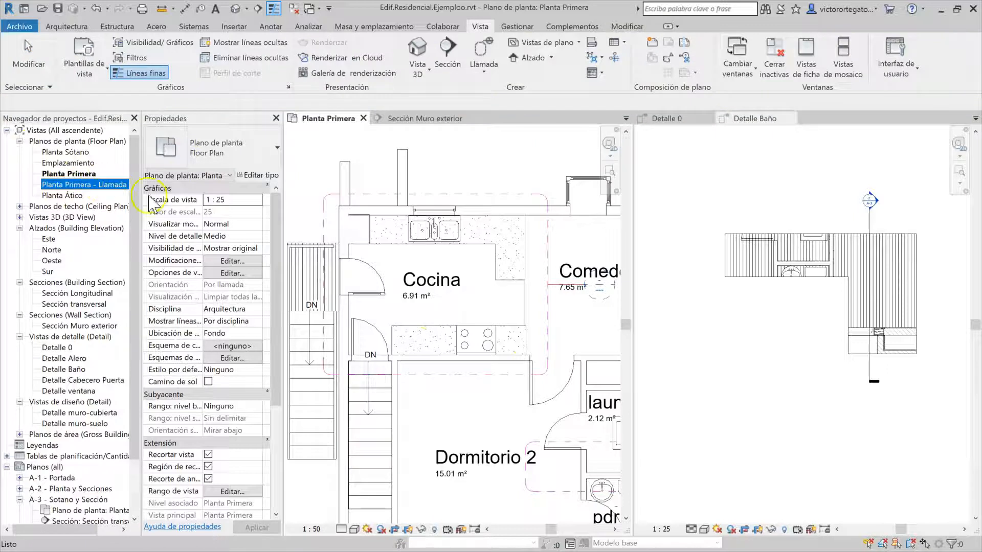
{"action": "left_click", "coordinate": [478, 375]}
{"action": "right_click", "coordinate": [492, 375]}
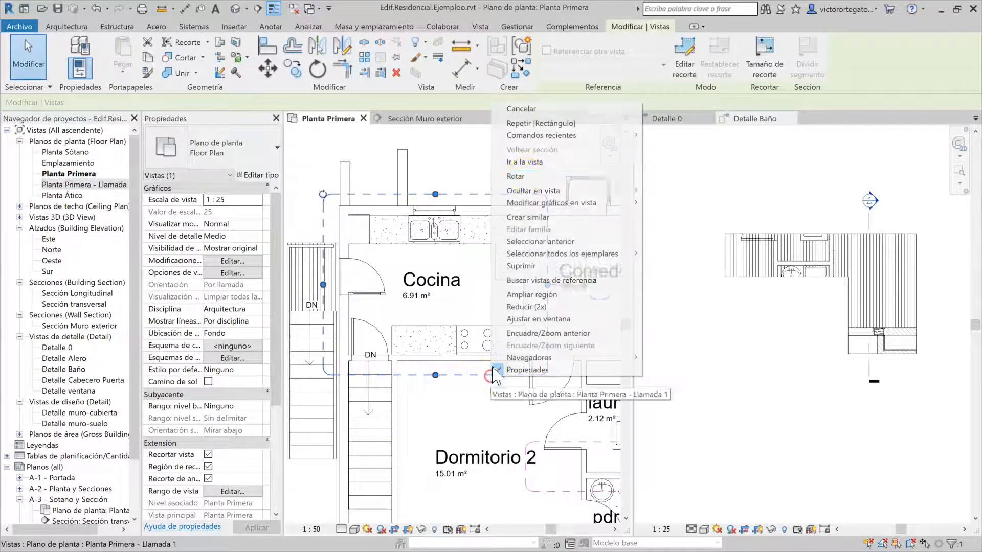
{"action": "left_click", "coordinate": [522, 163]}
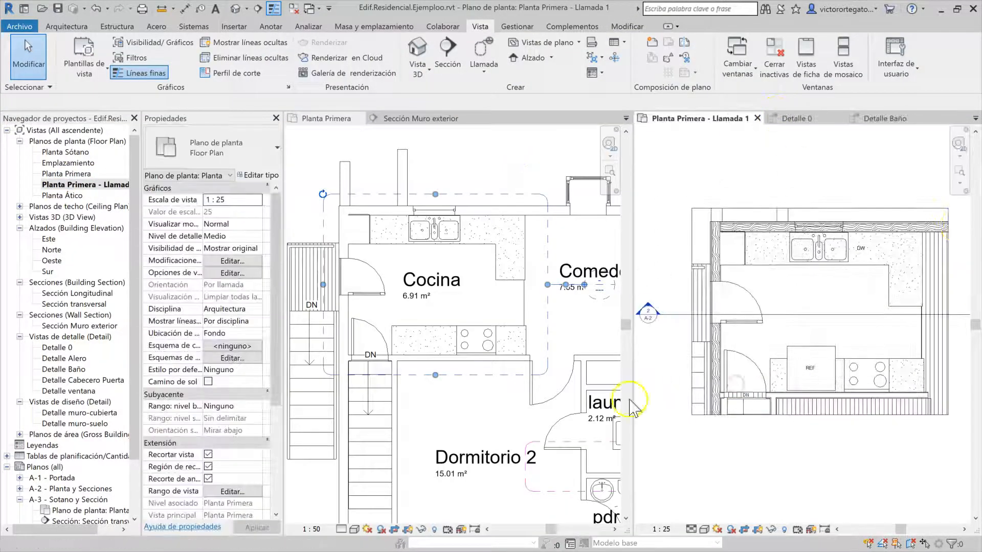
Step: Rename the kitchen callout's plan view as Detalle Cocina and switch to the Detalle Baño view
{"action": "left_click", "coordinate": [112, 184]}
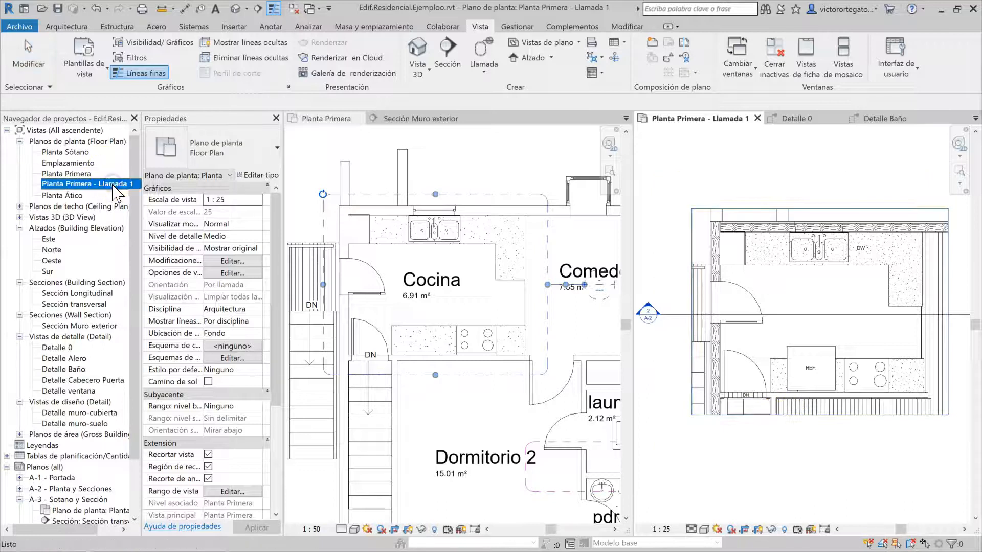
{"action": "left_click", "coordinate": [112, 185]}
{"action": "type", "text": "Detalle Co"}
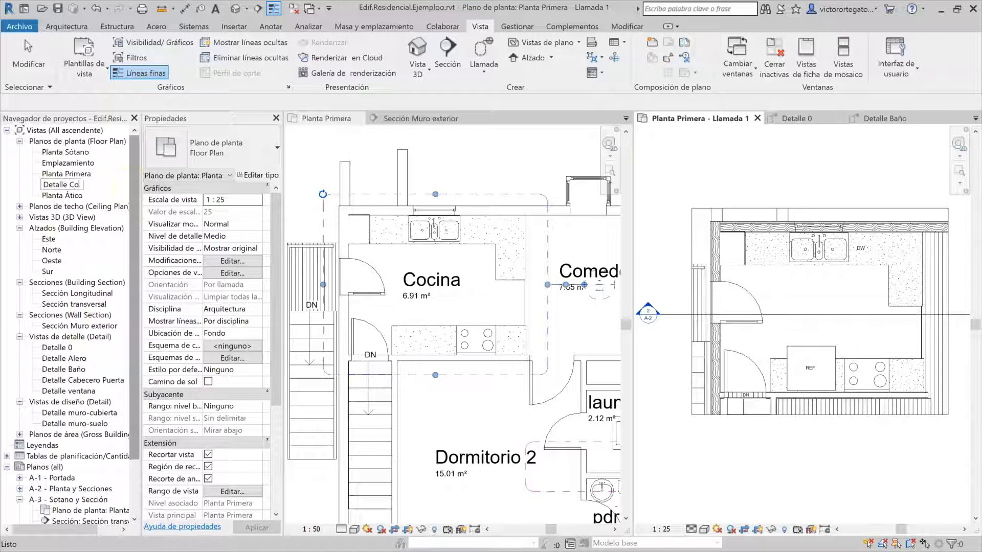
{"action": "type", "text": "cina"}
{"action": "key", "text": "Return"}
{"action": "left_click", "coordinate": [765, 445]}
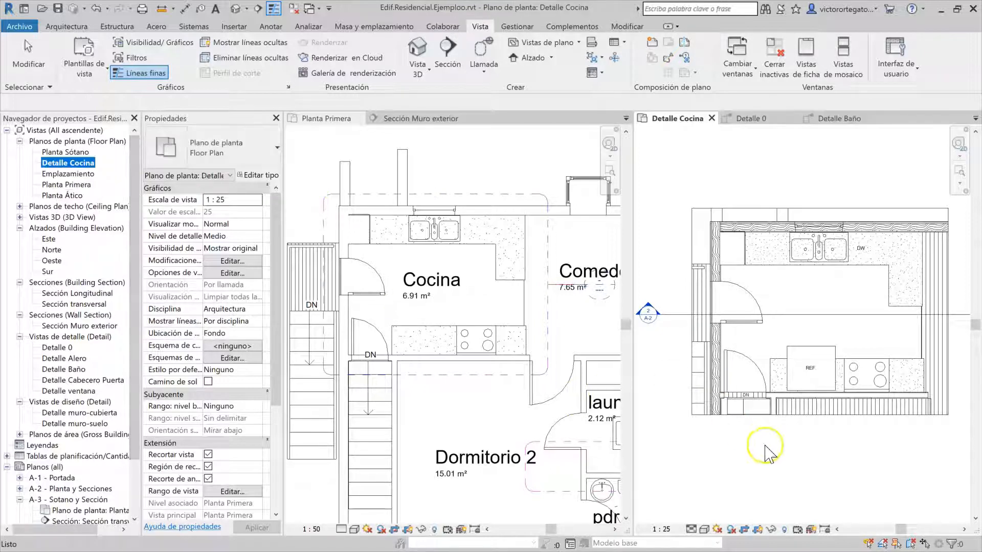
{"action": "left_click", "coordinate": [809, 285]}
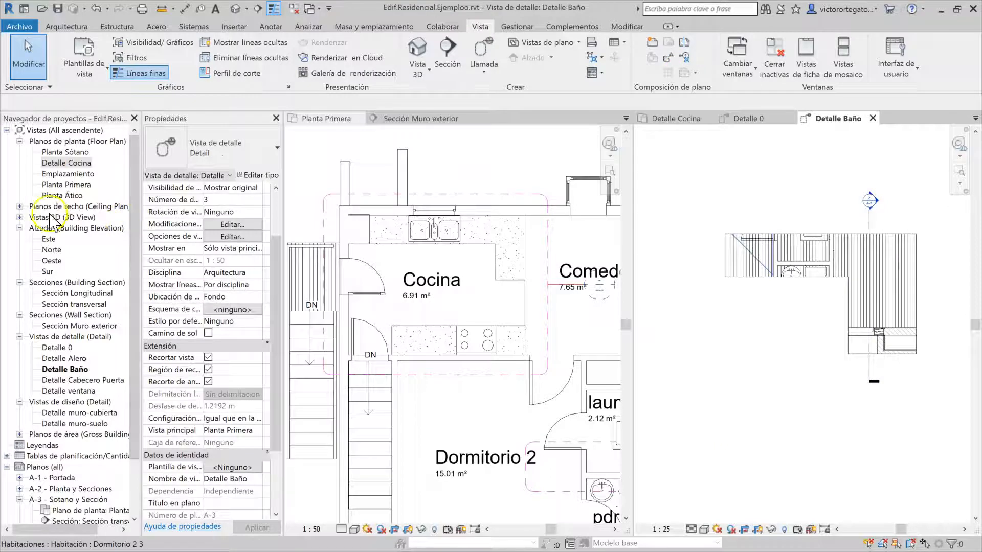
Step: Go to the Detalle Cocina floor plan view and duplicate its Floor Plan type as Detalles en planta
{"action": "left_click", "coordinate": [86, 163]}
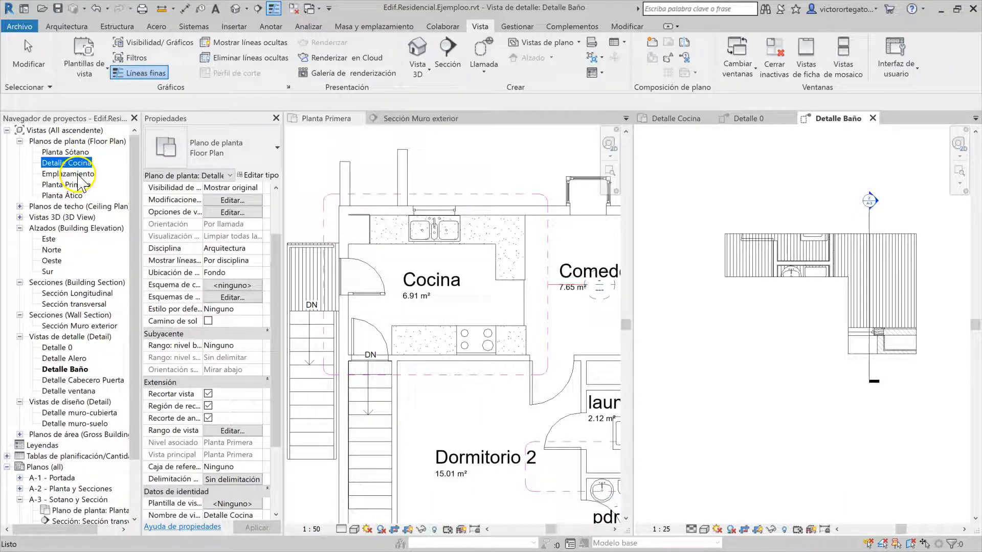
{"action": "left_click", "coordinate": [76, 143]}
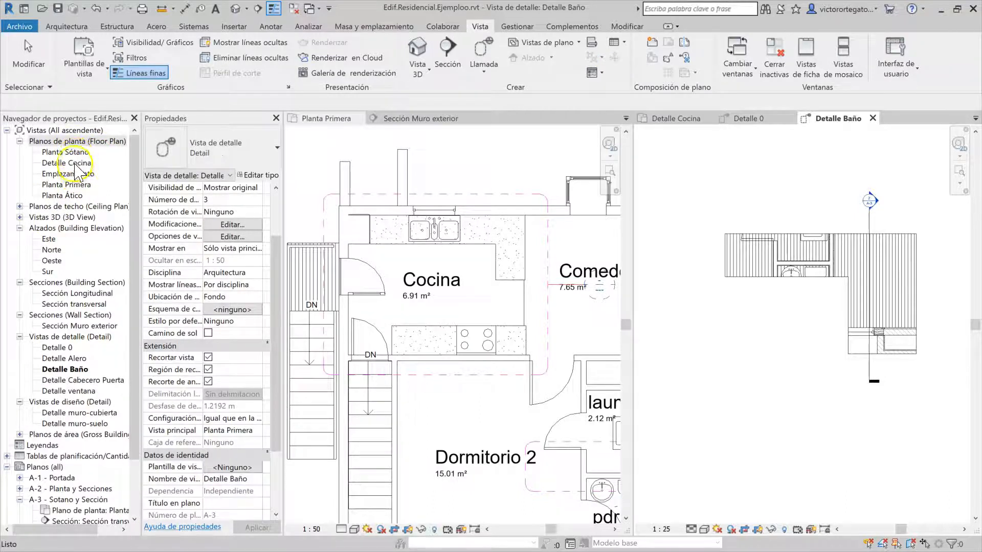
{"action": "double_click", "coordinate": [66, 162]}
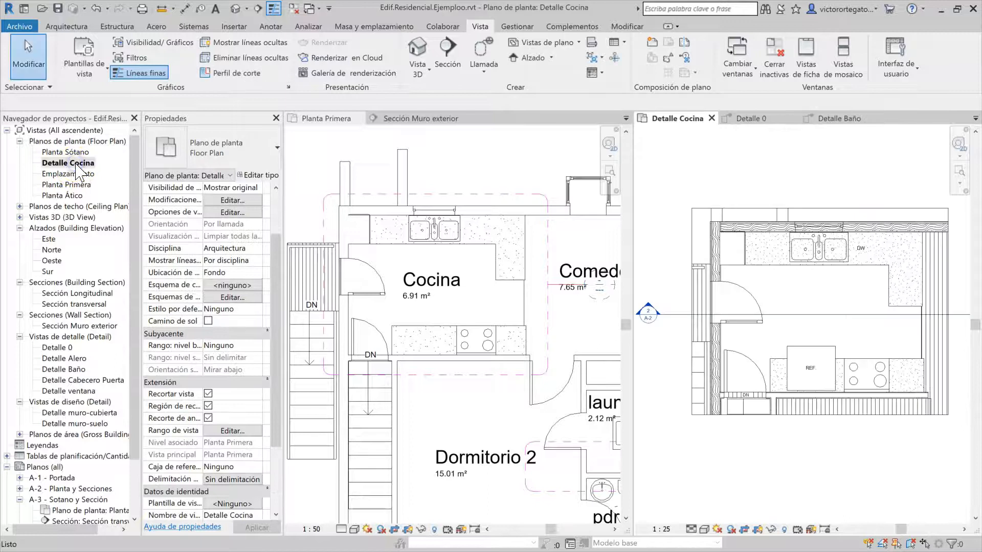
{"action": "left_click", "coordinate": [269, 177]}
{"action": "left_click", "coordinate": [349, 67]}
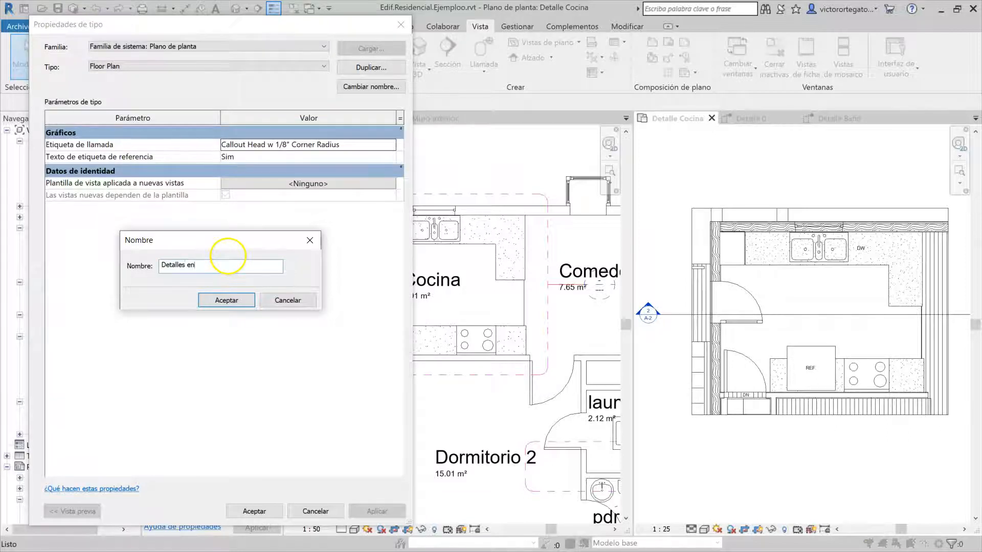
{"action": "key", "text": "Return"}
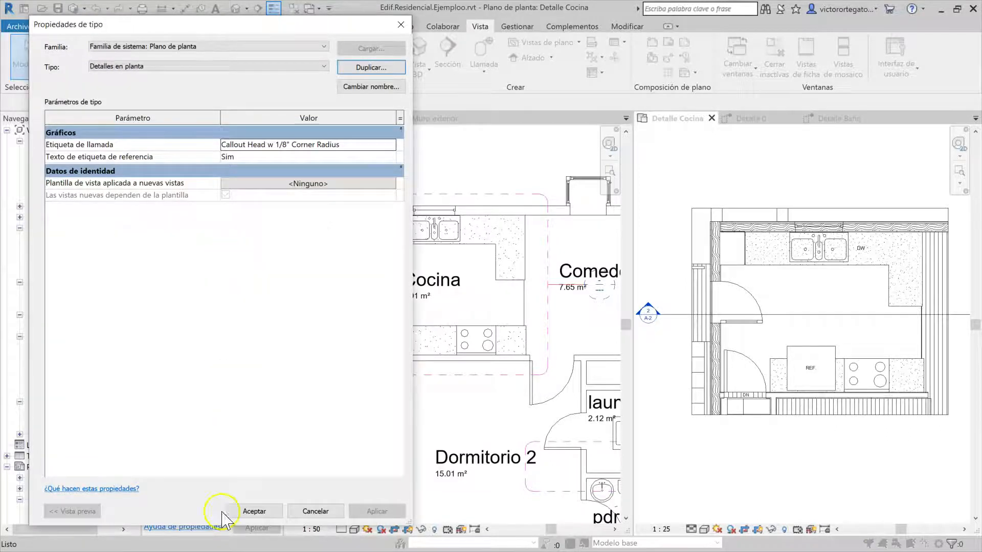
{"action": "left_click", "coordinate": [261, 518]}
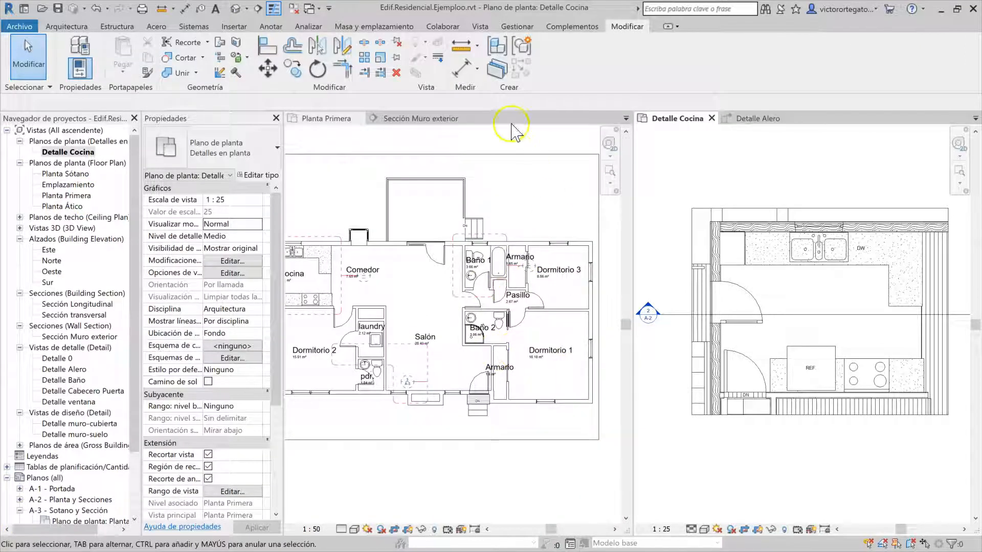
Step: Place a rectangular callout of type Floor Plan over the exterior wall between Dormitorio 3 and Dormitorio 1 in Planta Primera
{"action": "left_click", "coordinate": [479, 27]}
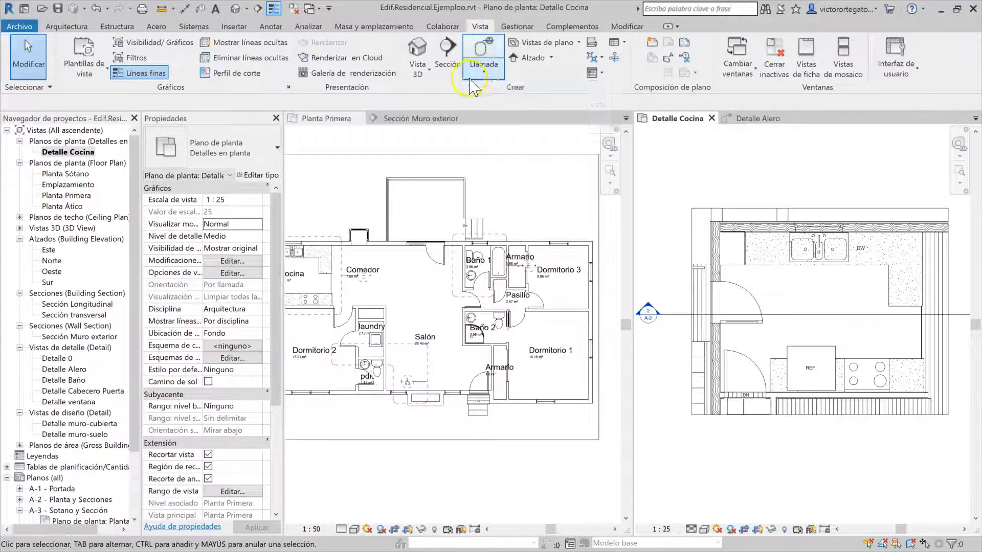
{"action": "left_click", "coordinate": [483, 56]}
{"action": "left_click", "coordinate": [195, 159]}
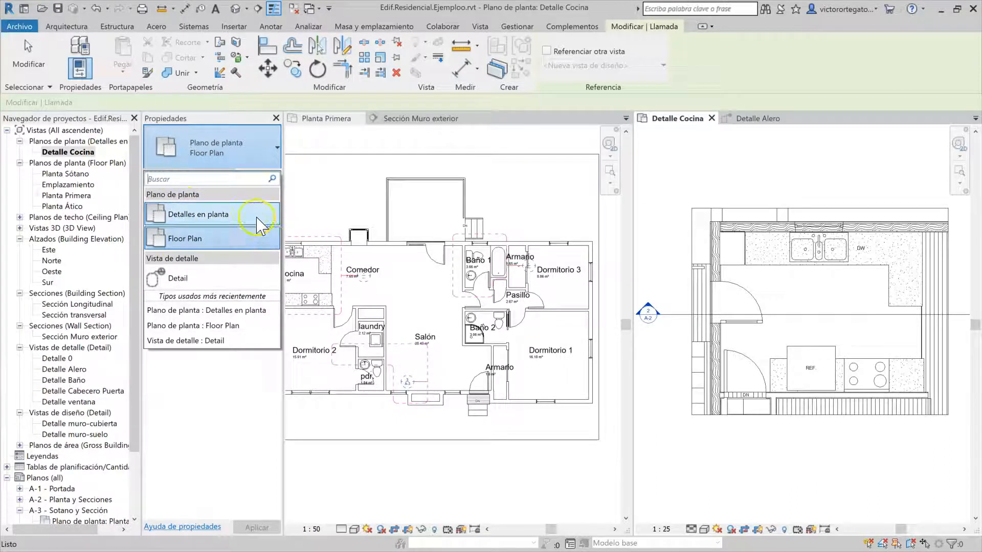
{"action": "left_click", "coordinate": [164, 278]}
{"action": "left_click", "coordinate": [562, 294]}
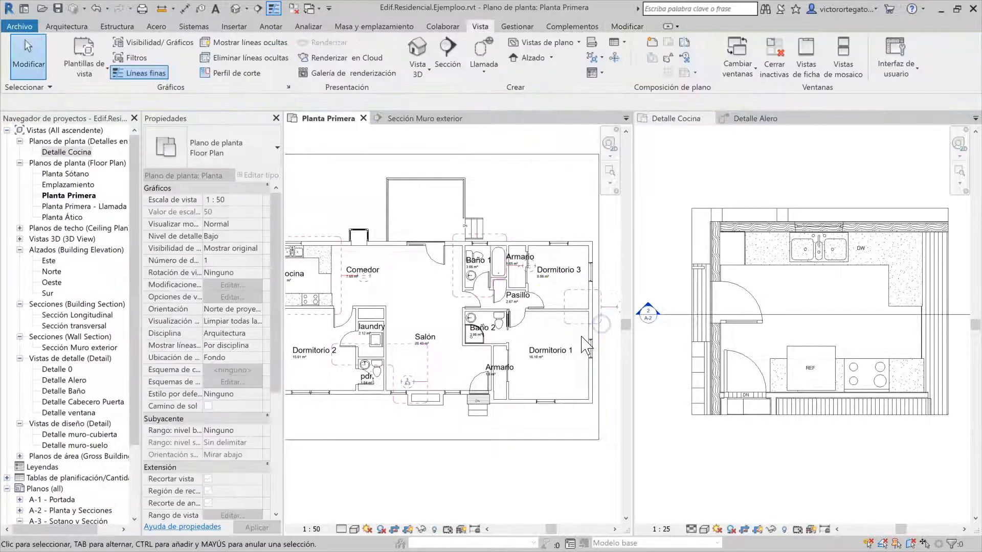
Step: Go to the new wall callout's view to examine it, and close that view
{"action": "middle_click_drag", "start_coordinate": [588, 345], "coordinate": [520, 353]}
{"action": "right_click", "coordinate": [512, 333]}
{"action": "left_click", "coordinate": [543, 118]}
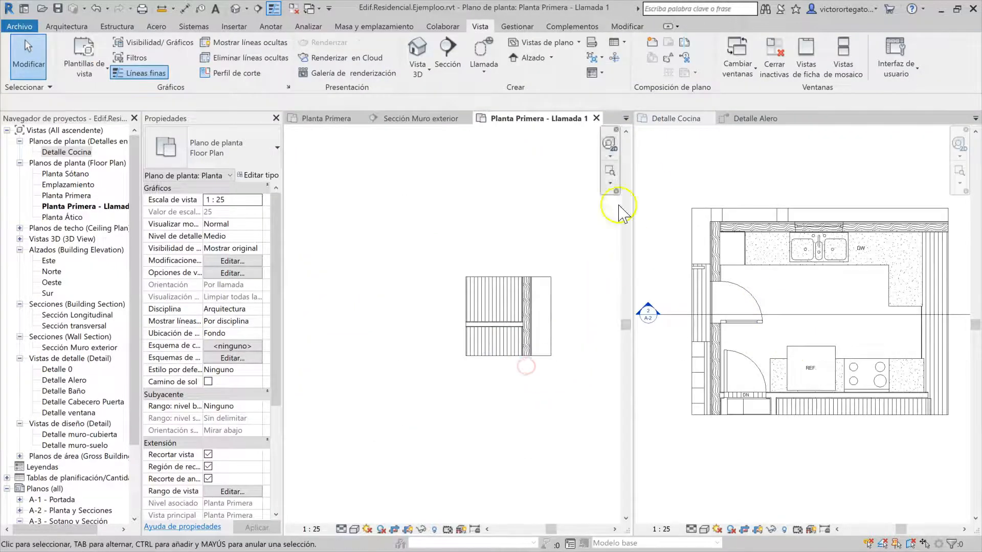
{"action": "left_click", "coordinate": [597, 119]}
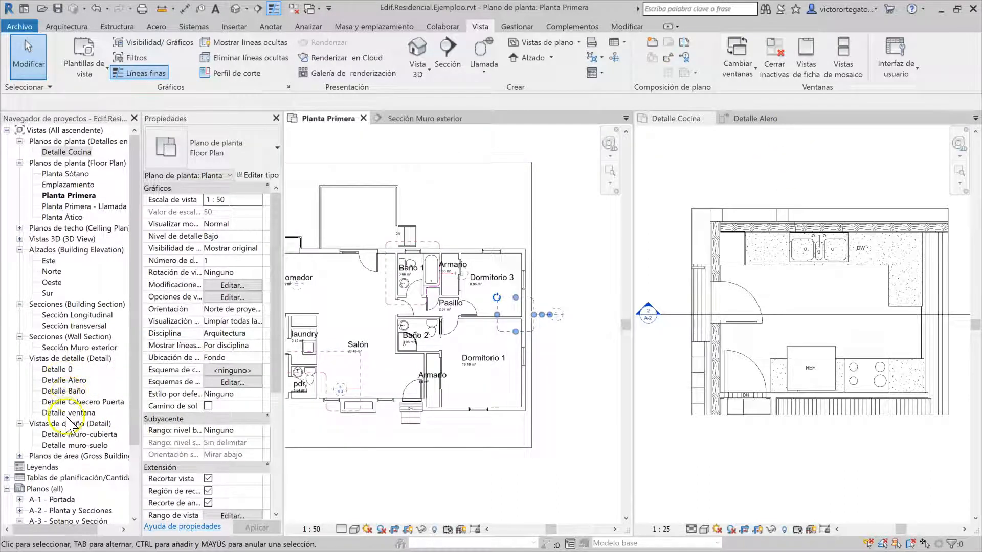
Step: Go to the Detalle Alero view and set its model display (Visualizar modelo) to Tramado
{"action": "double_click", "coordinate": [64, 380]}
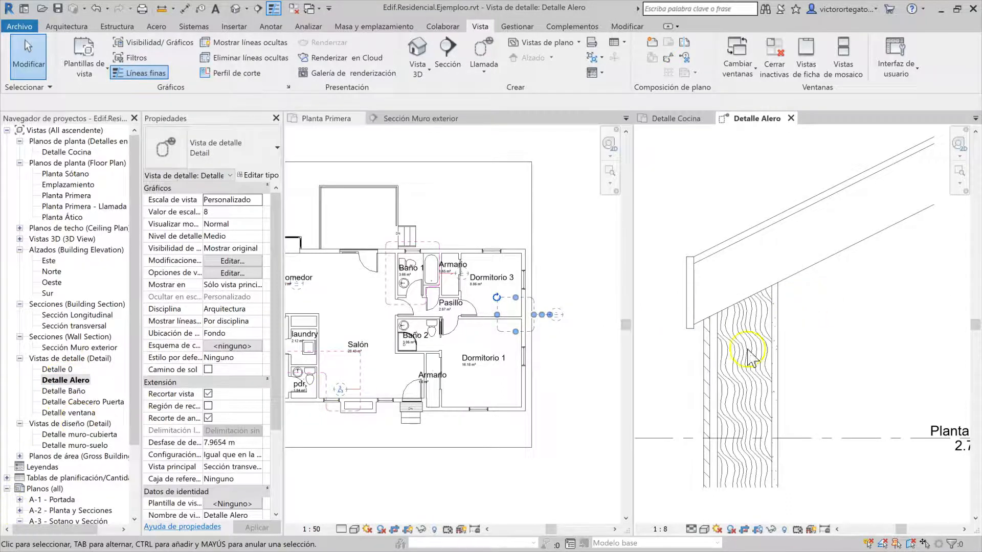
{"action": "scroll", "coordinate": [823, 413], "scroll_direction": "down", "scroll_amount": 2}
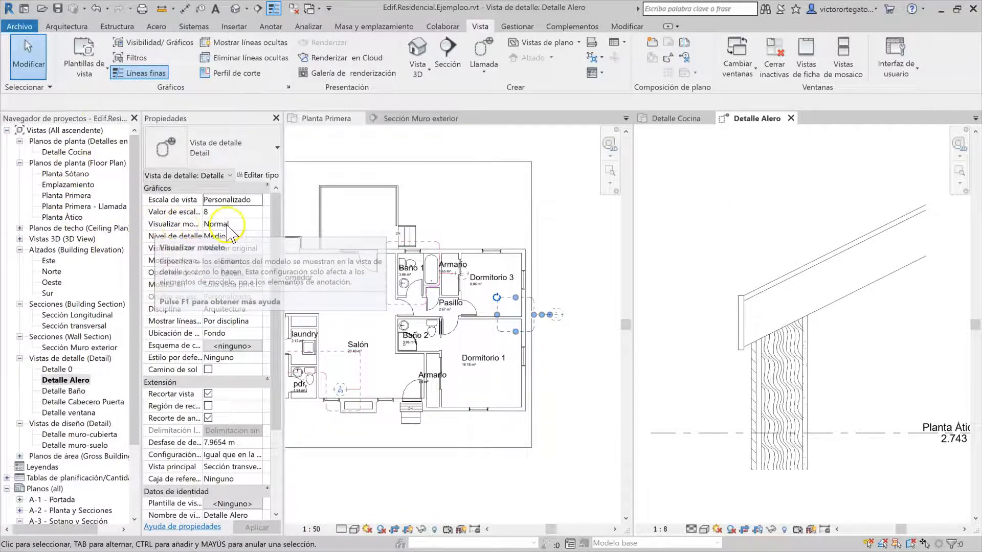
{"action": "left_click", "coordinate": [258, 225]}
{"action": "left_click", "coordinate": [257, 224]}
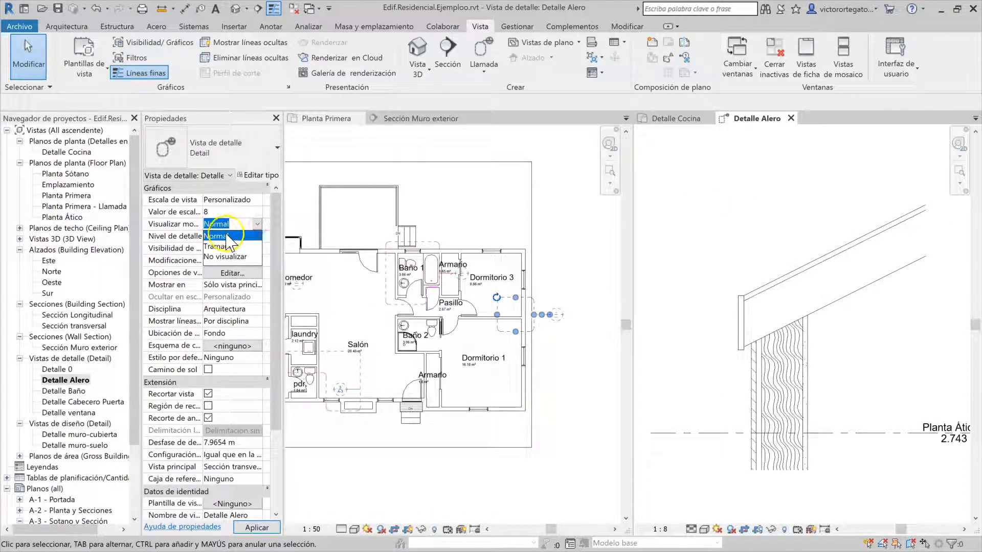
{"action": "left_click", "coordinate": [221, 247]}
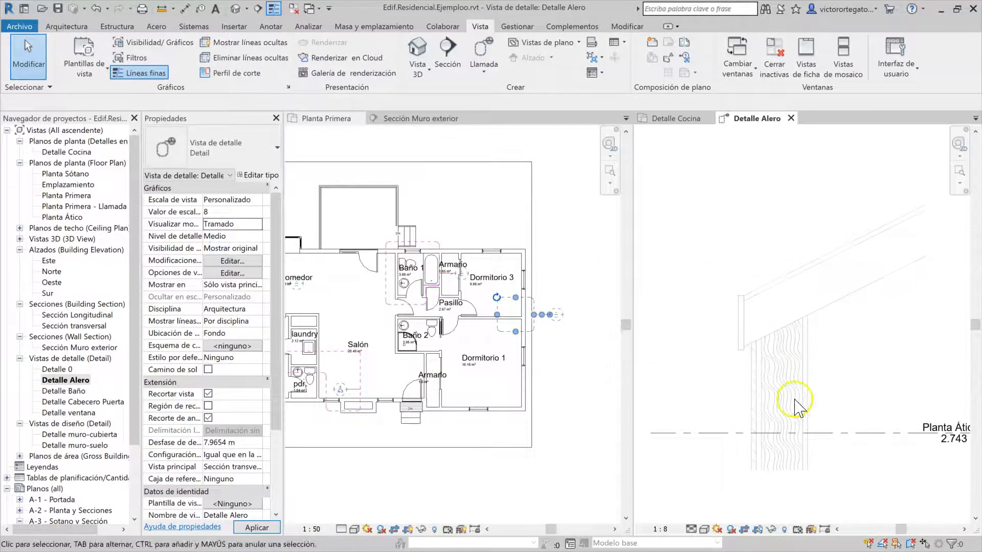
Step: Set the Detalle Alero view's model display to No visualizar
{"action": "left_click", "coordinate": [240, 224]}
{"action": "left_click", "coordinate": [257, 224]}
{"action": "left_click", "coordinate": [225, 257]}
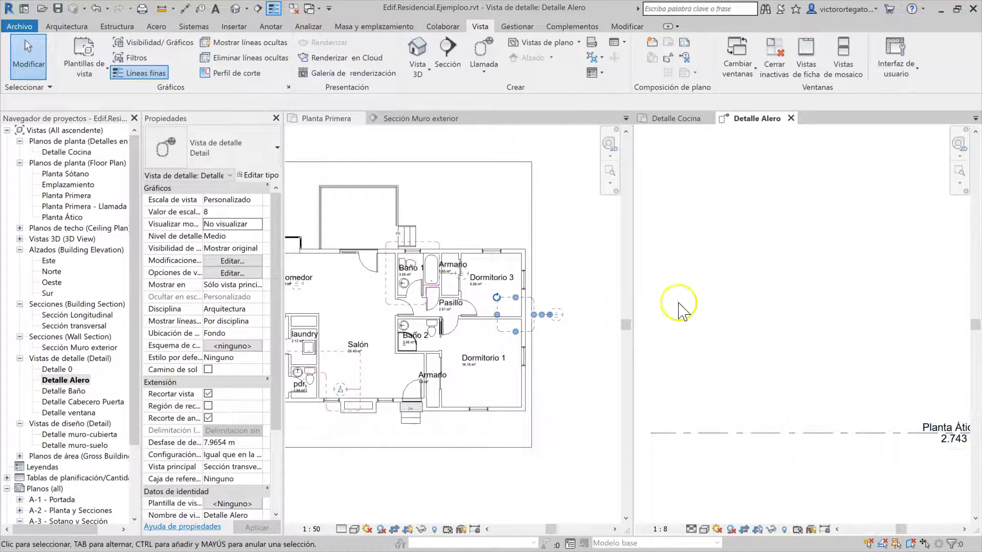
Step: Set the Detalle Alero view's model display back to Tramado
{"action": "left_click", "coordinate": [271, 26]}
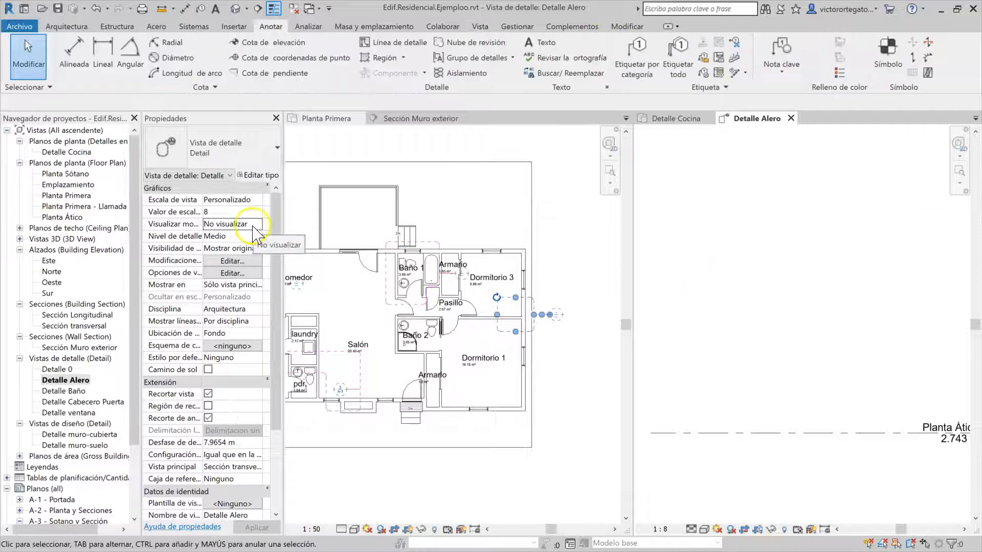
{"action": "left_click", "coordinate": [253, 225]}
{"action": "left_click", "coordinate": [230, 248]}
{"action": "middle_click_drag", "start_coordinate": [841, 406], "coordinate": [806, 408]}
{"action": "scroll", "coordinate": [806, 407], "scroll_direction": "up", "scroll_amount": 2}
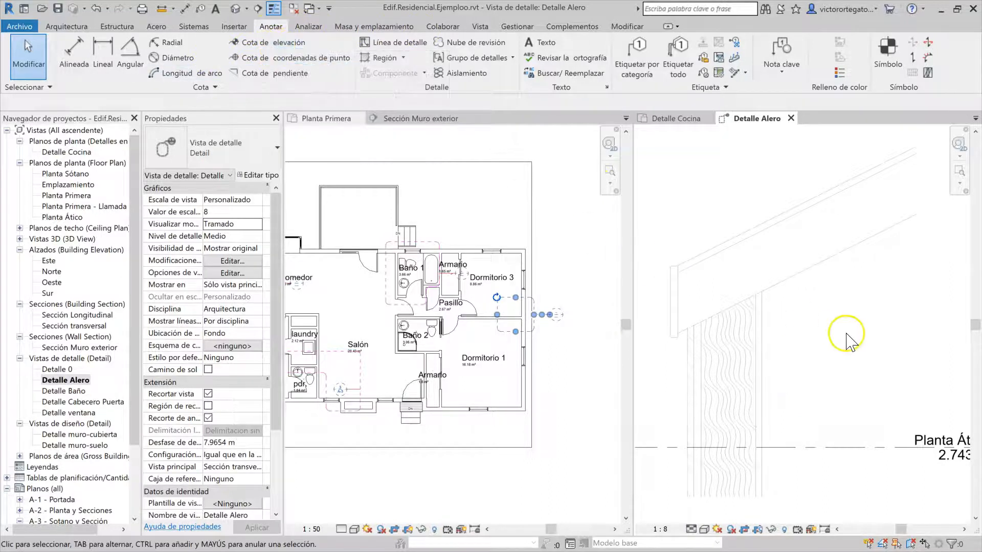
Step: Trace the inner and outer wall faces and the roof's underside in Detalle Alero with Líneas finas detail lines
{"action": "left_click", "coordinate": [417, 44]}
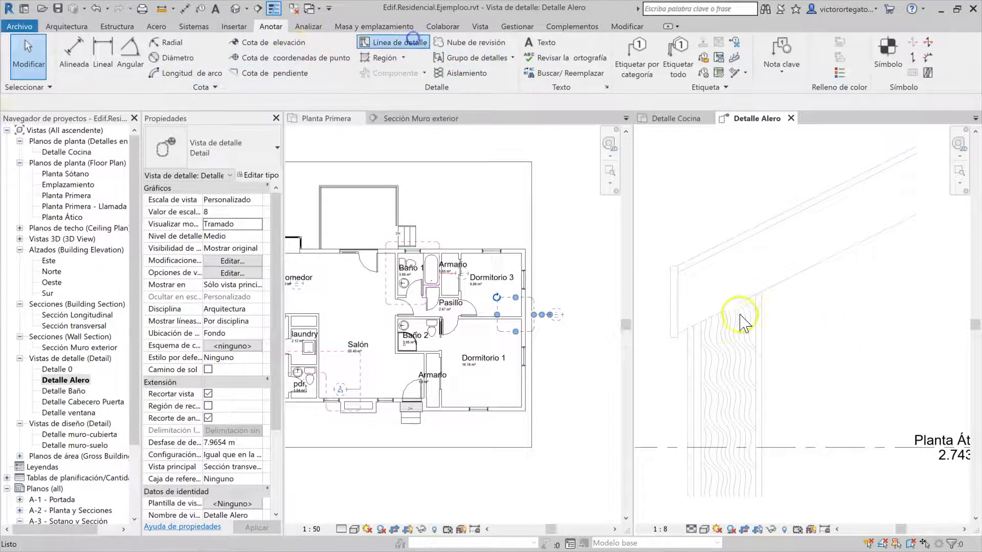
{"action": "left_click", "coordinate": [762, 495]}
{"action": "left_click", "coordinate": [761, 292]}
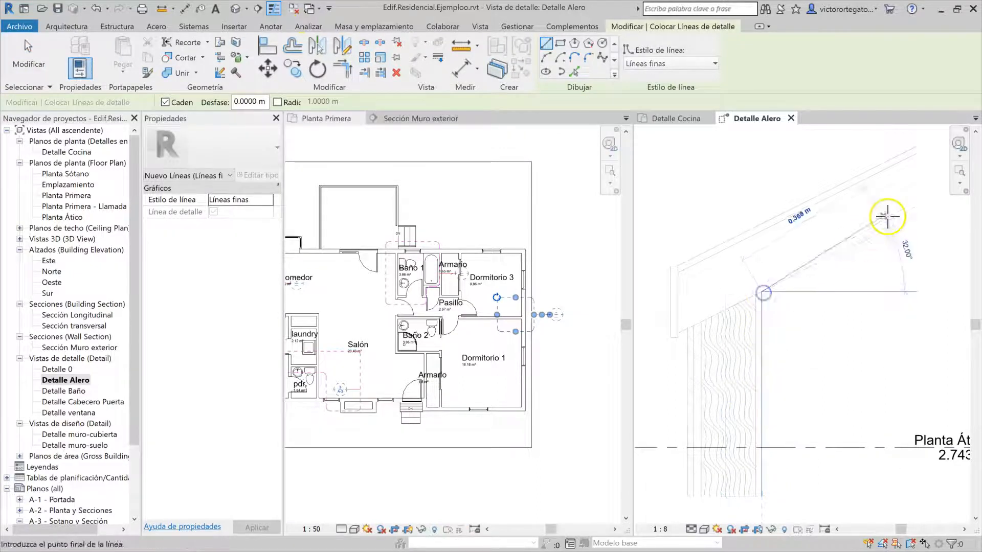
{"action": "key", "text": "Escape"}
{"action": "left_click", "coordinate": [687, 497]}
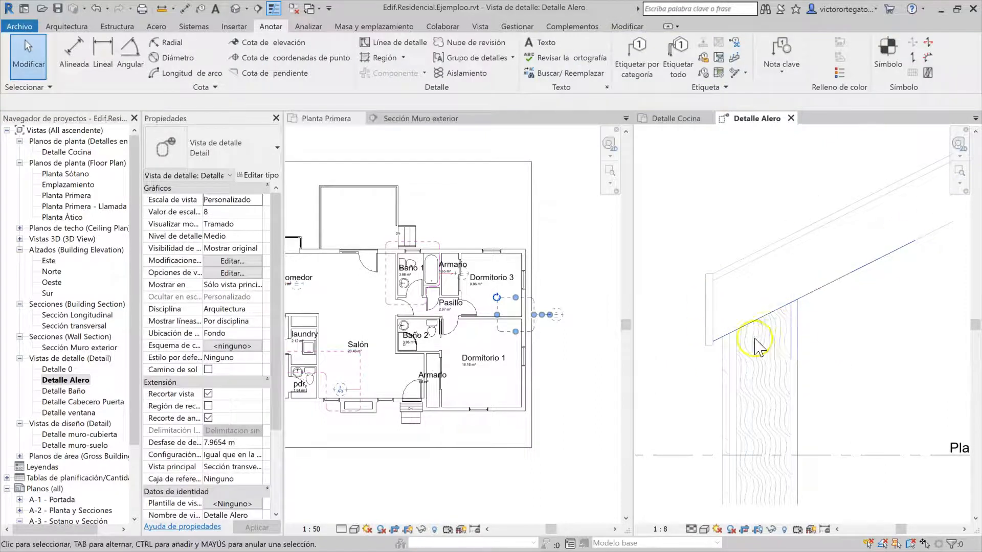
Step: Try to hide the eave fascia's edges with the Linework tool in the <Líneas invisibles> style, and undo those changes
{"action": "scroll", "coordinate": [722, 365], "scroll_direction": "up", "scroll_amount": 1}
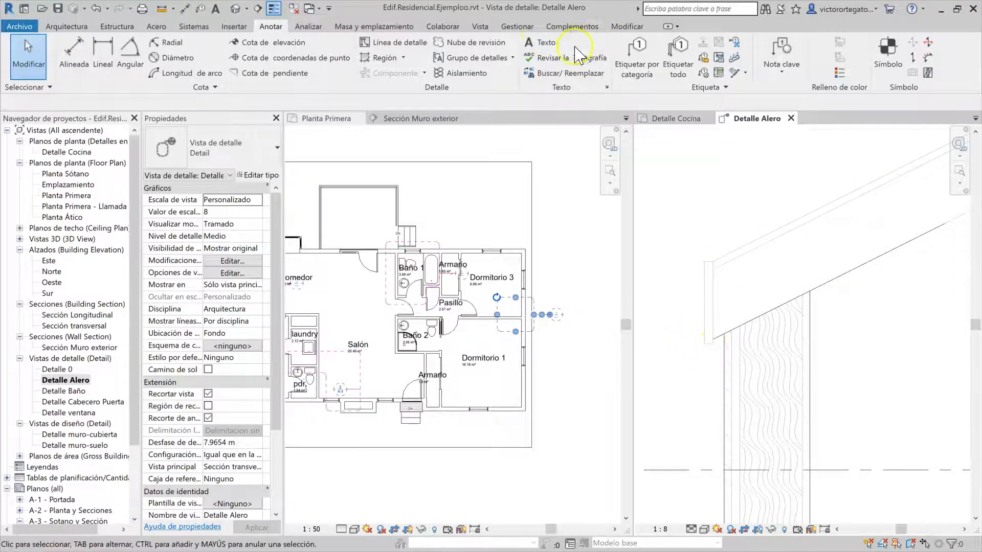
{"action": "left_click", "coordinate": [630, 27]}
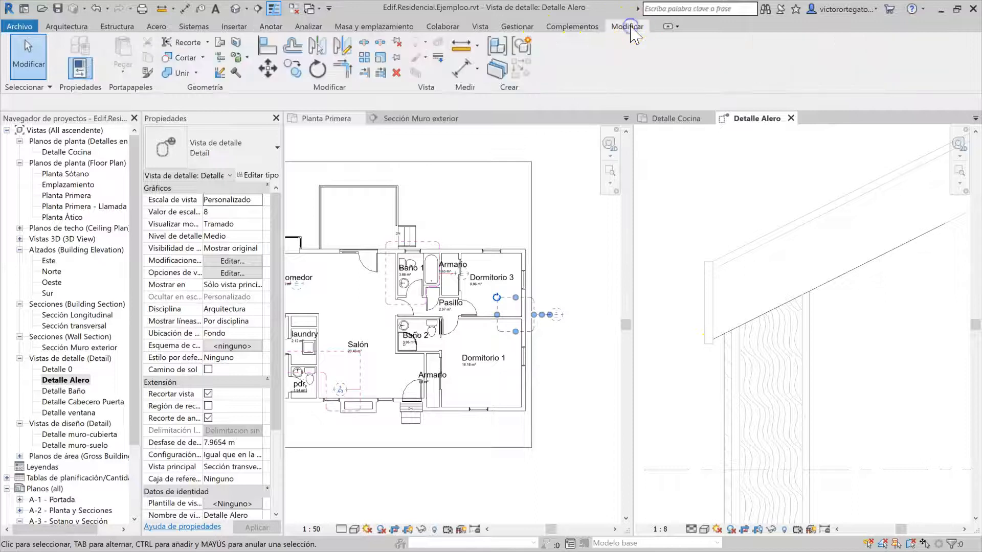
{"action": "left_click", "coordinate": [437, 61]}
{"action": "left_click", "coordinate": [583, 64]}
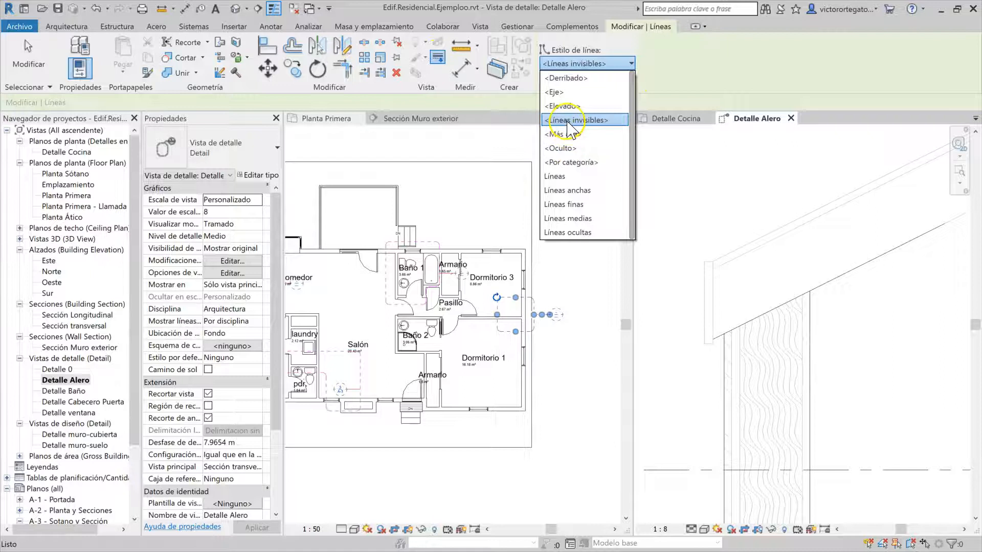
{"action": "left_click", "coordinate": [569, 121]}
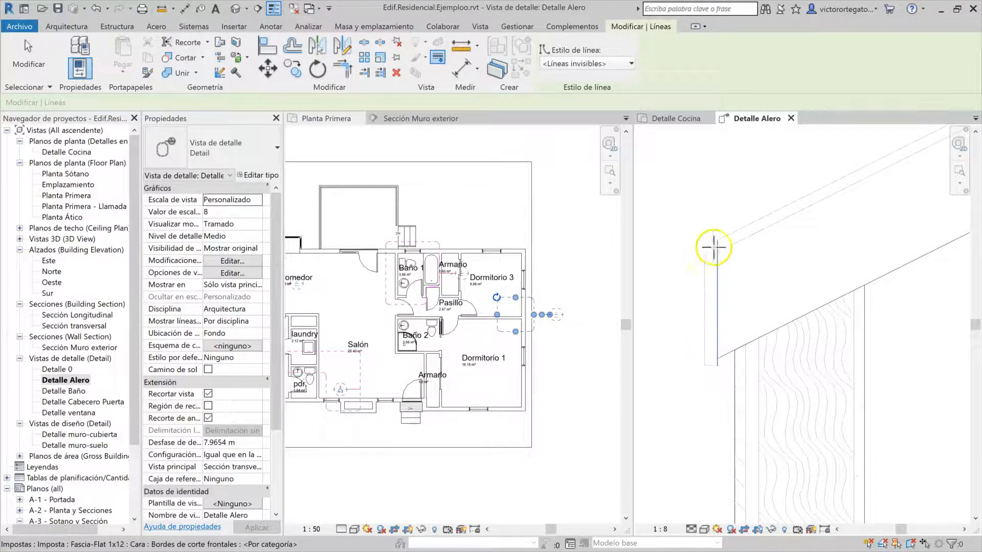
{"action": "left_click", "coordinate": [704, 317]}
{"action": "left_click", "coordinate": [711, 367]}
{"action": "left_click", "coordinate": [717, 329]}
{"action": "key", "text": "Escape"}
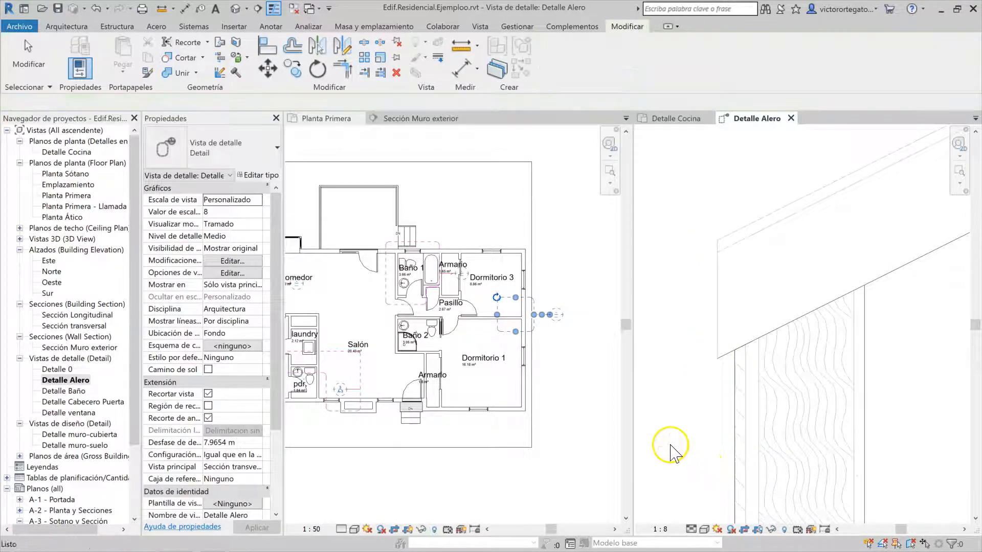
{"action": "scroll", "coordinate": [691, 383], "scroll_direction": "down", "scroll_amount": 1}
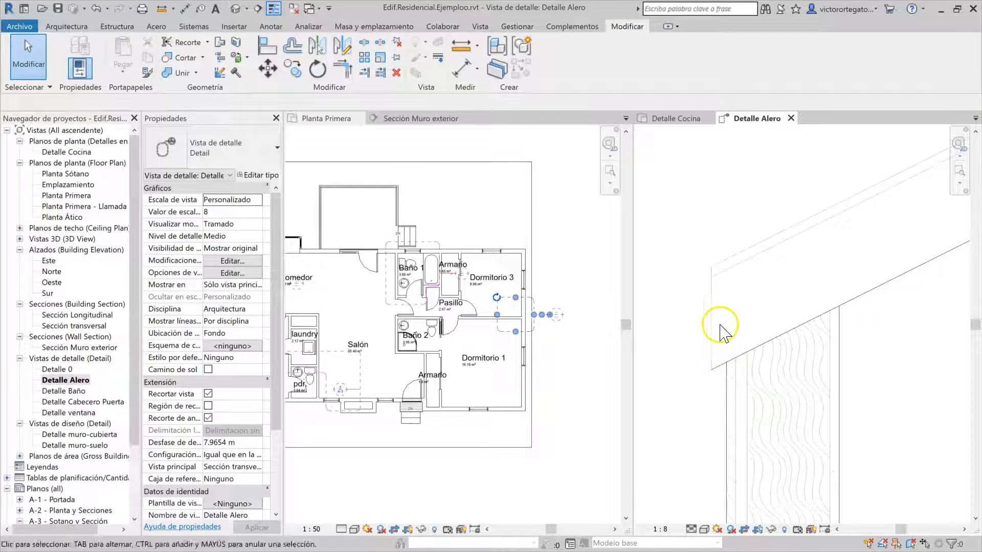
{"action": "key", "text": "ctrl+z"}
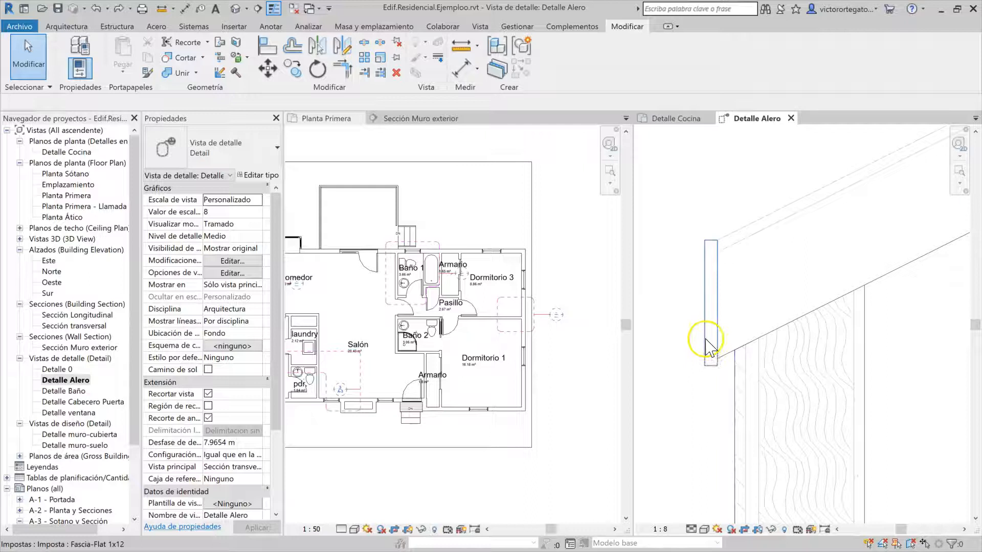
Step: Hide the eave's fascia element in the Detalle Alero view
{"action": "left_click", "coordinate": [711, 358]}
{"action": "left_click", "coordinate": [416, 43]}
{"action": "left_click", "coordinate": [421, 62]}
Step: Apply the Líneas anchas style with the Linework tool to the roof's vertical end edge and its upper sloping edge
{"action": "key", "text": "l"}
{"action": "key", "text": "w"}
{"action": "middle_click_drag", "start_coordinate": [795, 206], "coordinate": [756, 225]}
{"action": "key", "text": "Escape"}
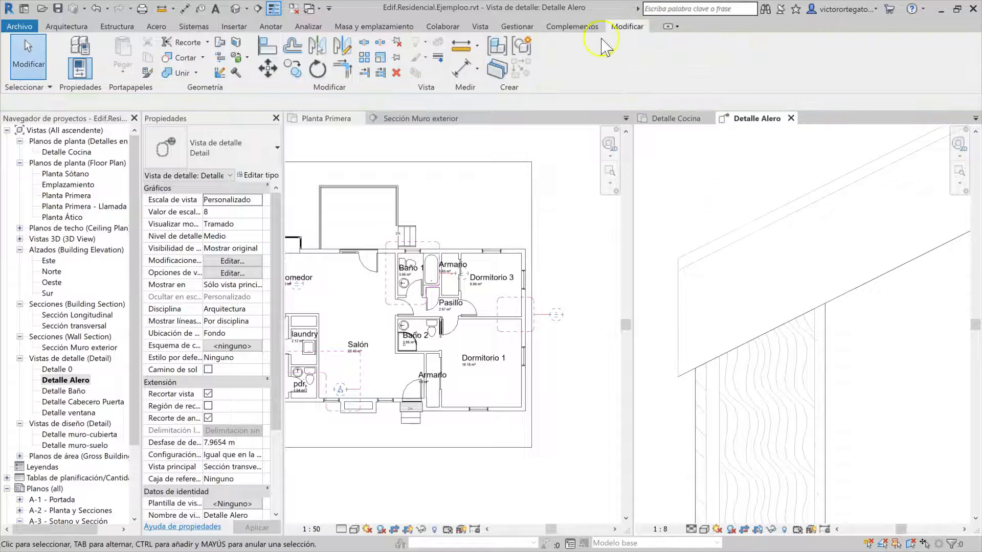
{"action": "left_click", "coordinate": [437, 57]}
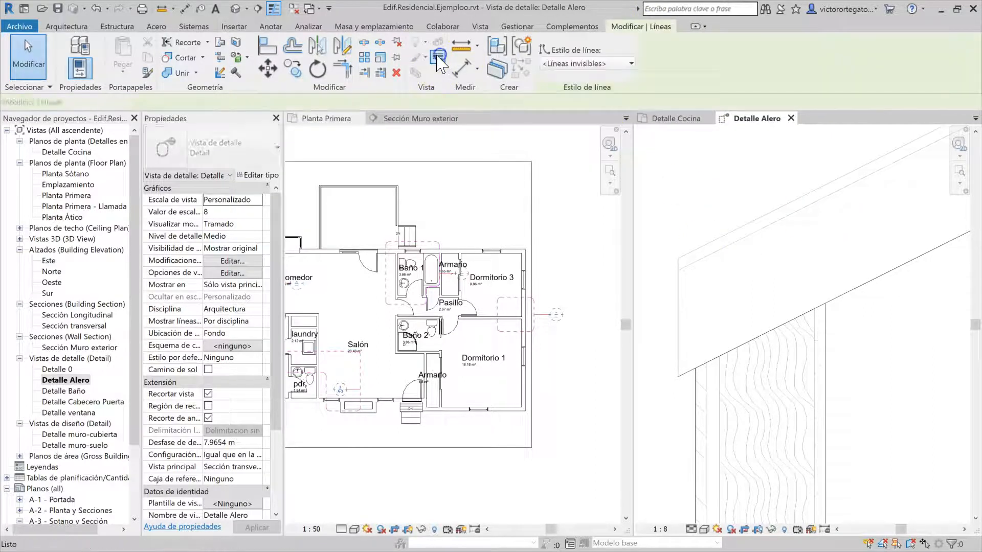
{"action": "left_click", "coordinate": [588, 63]}
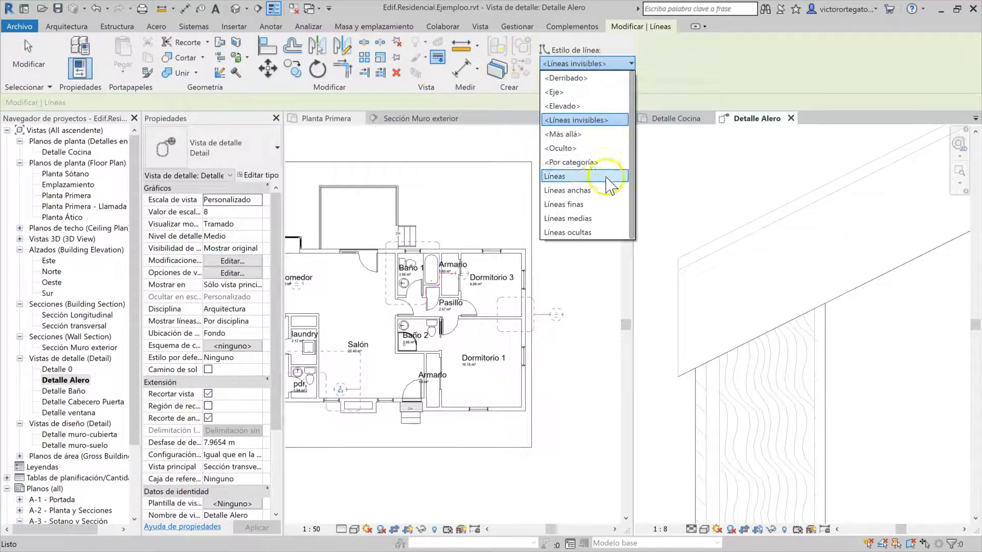
{"action": "left_click", "coordinate": [608, 191]}
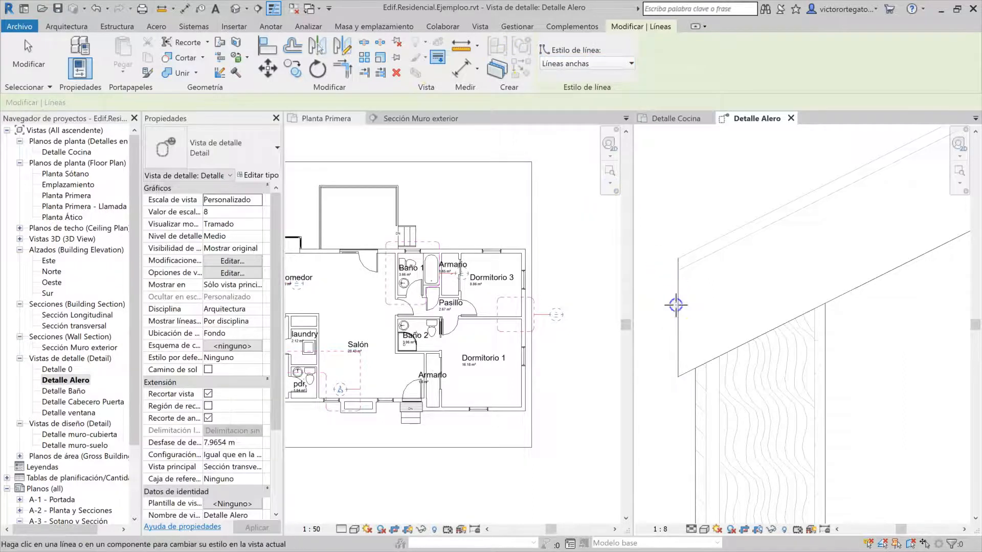
{"action": "scroll", "coordinate": [691, 253], "scroll_direction": "down", "scroll_amount": 3}
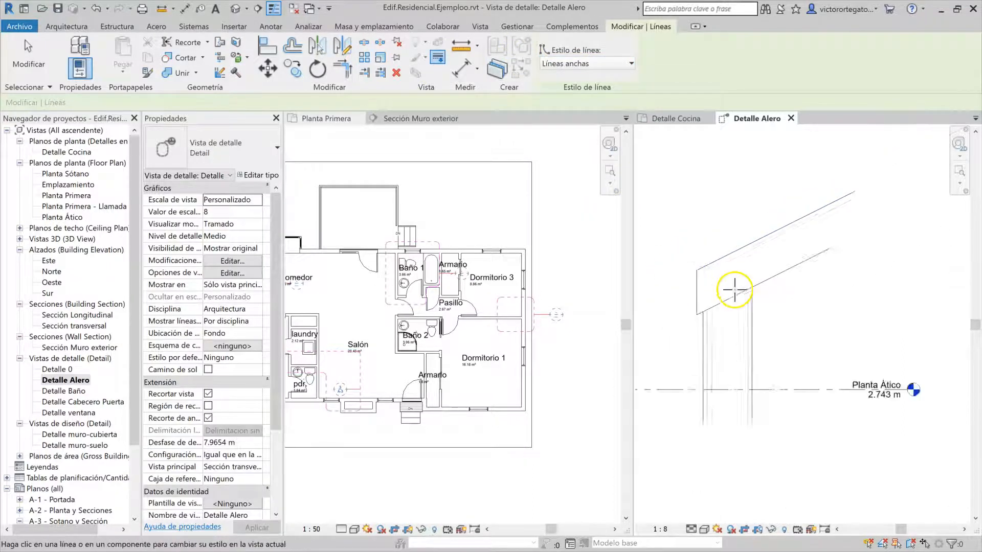
{"action": "key", "text": "Escape"}
Step: Place a text note reading "Detalle" beside the wall's inner face, below the eave, in the Detalle Alero view
{"action": "key", "text": "t"}
{"action": "key", "text": "x"}
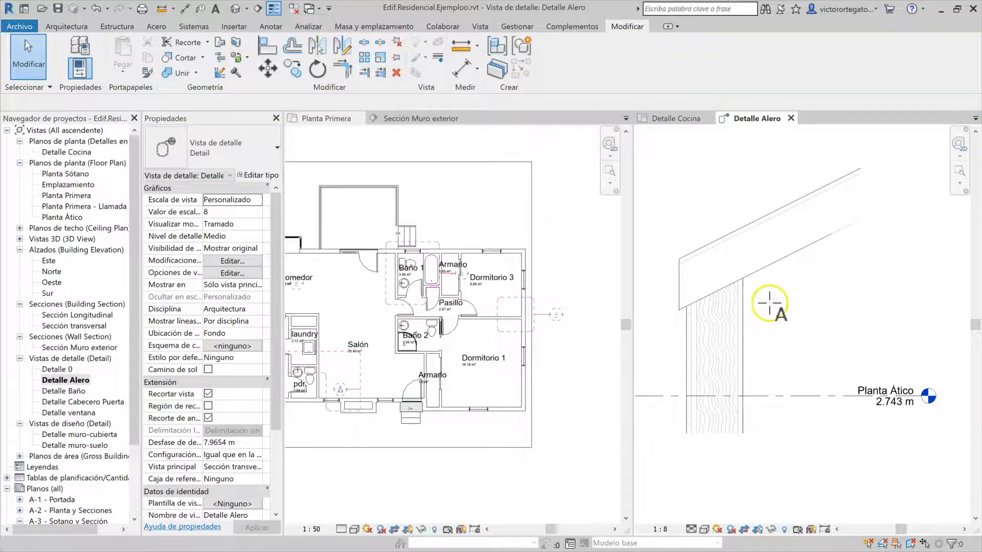
{"action": "left_click", "coordinate": [766, 300]}
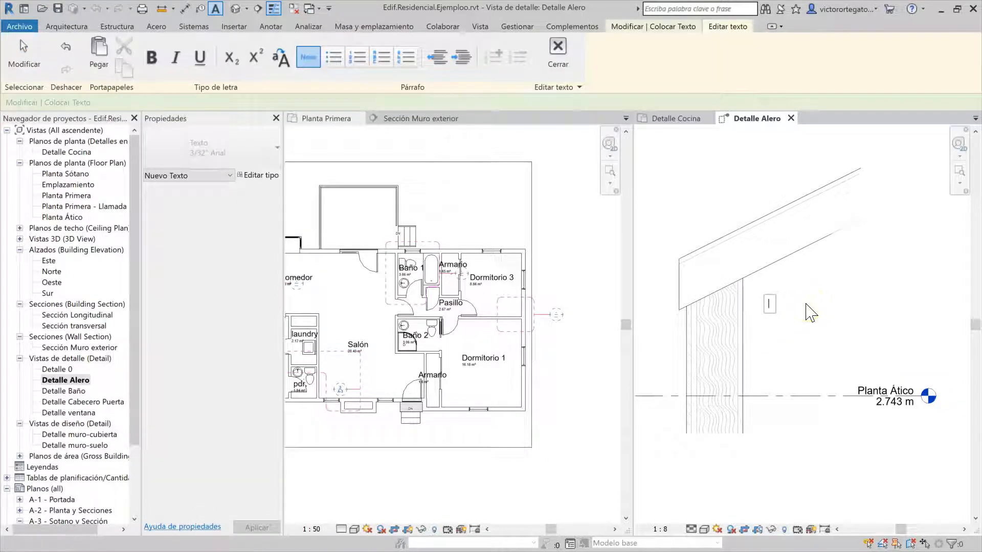
{"action": "type", "text": "Detalle"}
{"action": "left_click", "coordinate": [804, 347]}
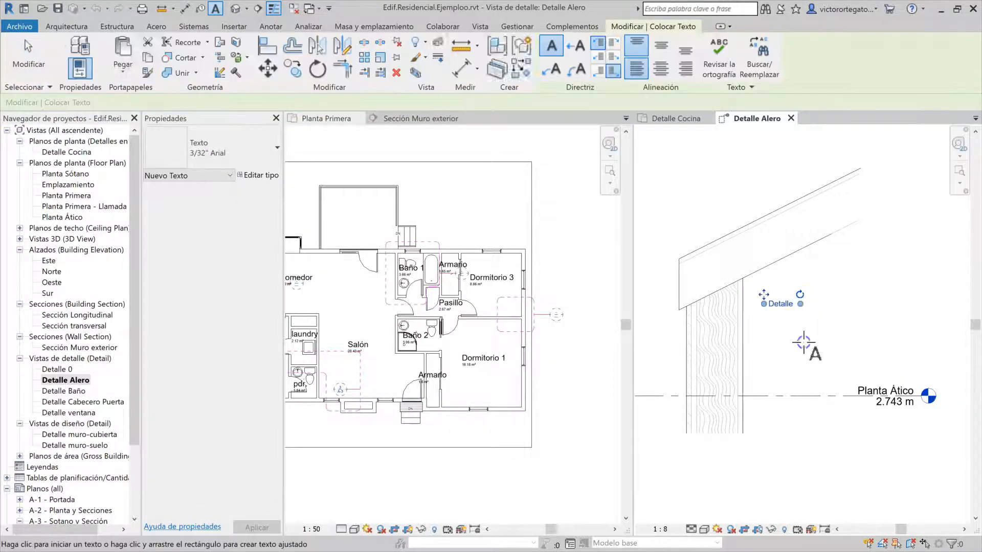
{"action": "key", "text": "Escape"}
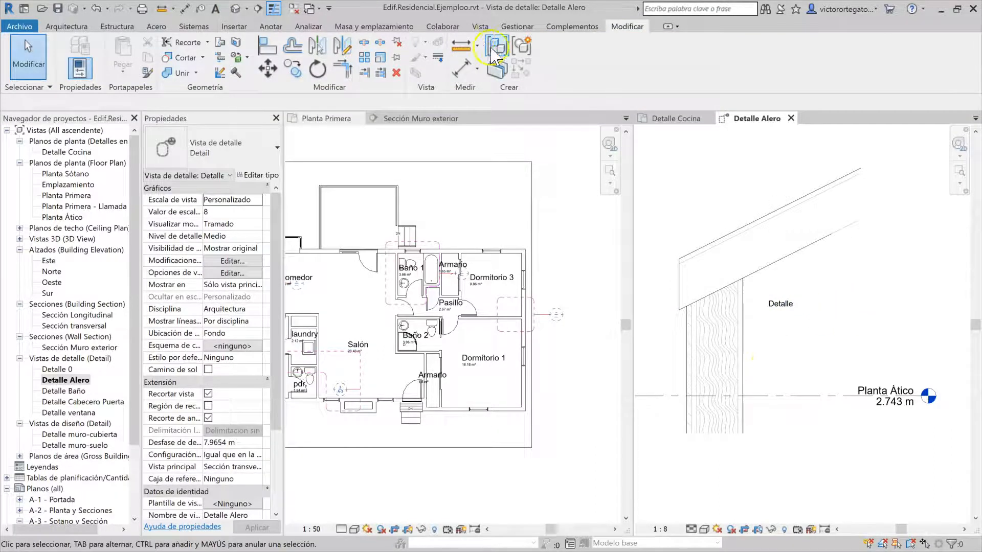
Step: Review the project's Estilos de línea with the Líneas subcategories expanded, and close the dialog without changes
{"action": "left_click", "coordinate": [517, 26]}
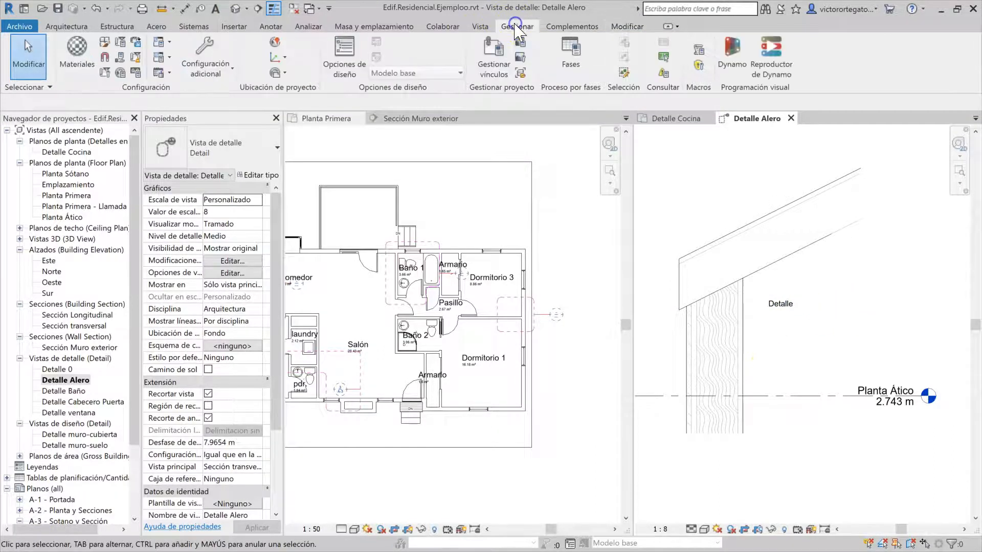
{"action": "left_click", "coordinate": [226, 75]}
{"action": "left_click", "coordinate": [300, 203]}
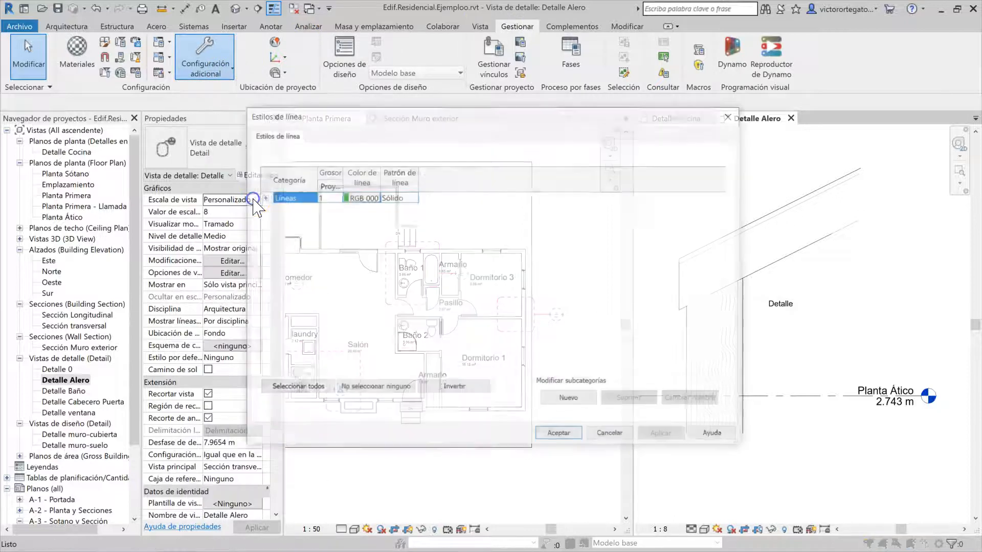
{"action": "left_click", "coordinate": [260, 196]}
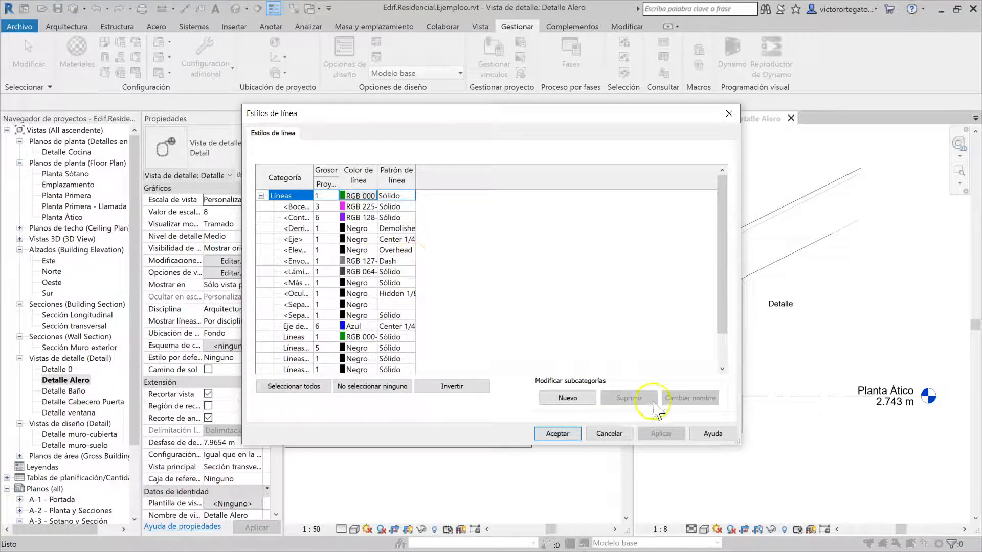
{"action": "left_click", "coordinate": [606, 434]}
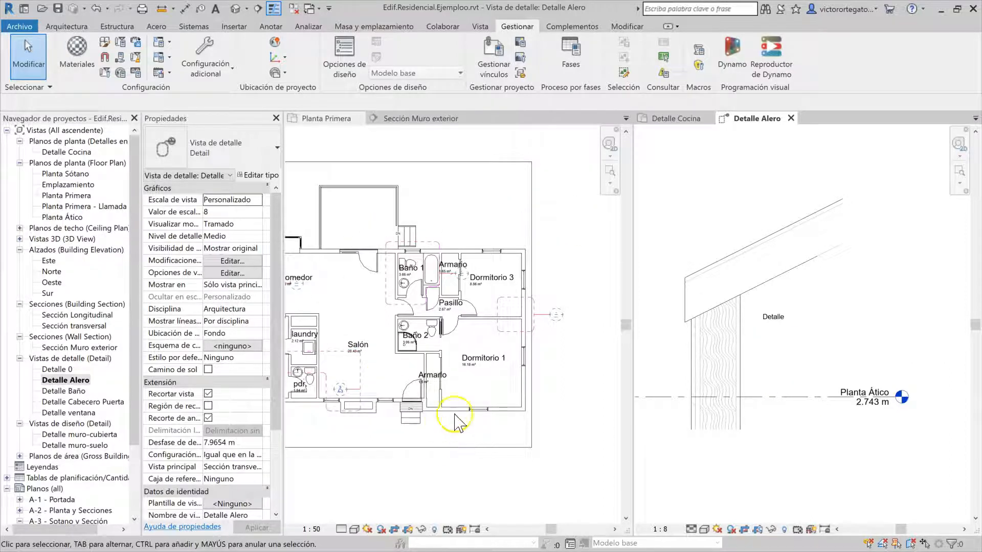
Step: Review the Detalle Alero view's graphics, extents and identity properties, including its Mostrar en setting
{"action": "left_click", "coordinate": [757, 175]}
{"action": "left_click_drag", "start_coordinate": [139, 444], "coordinate": [170, 438]}
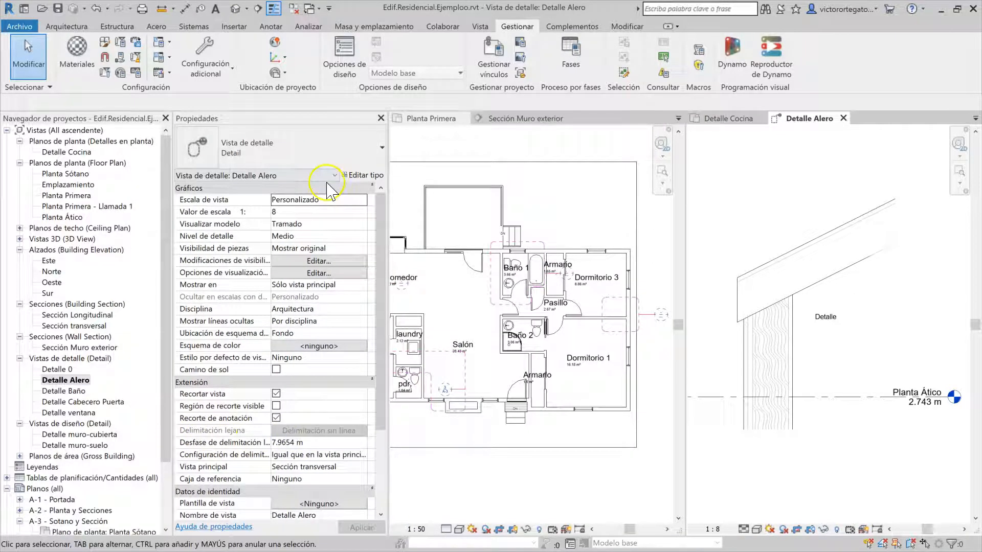
{"action": "scroll", "coordinate": [330, 423], "scroll_direction": "down", "scroll_amount": 3}
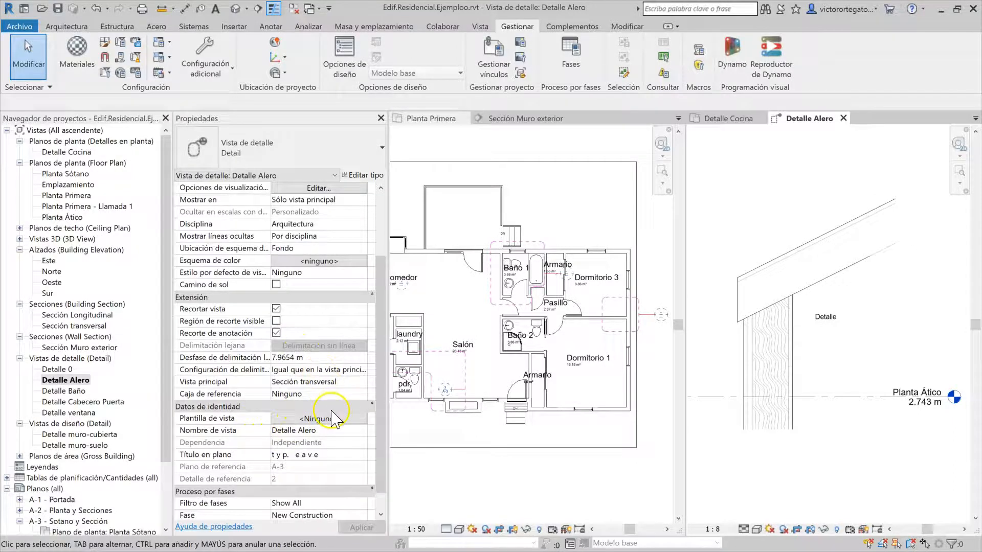
{"action": "scroll", "coordinate": [338, 417], "scroll_direction": "down", "scroll_amount": 1}
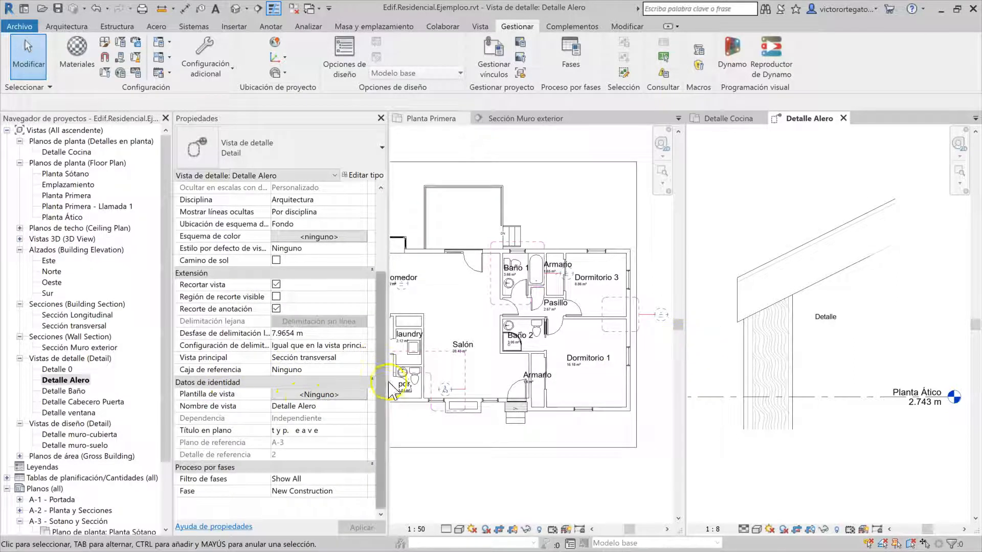
{"action": "left_click_drag", "start_coordinate": [388, 377], "coordinate": [152, 302]}
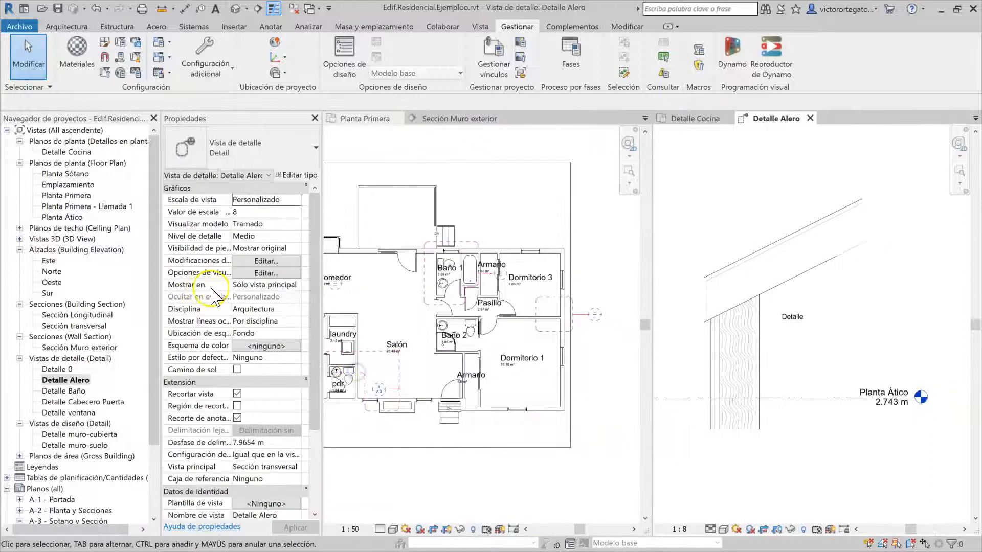
{"action": "left_click", "coordinate": [261, 284]}
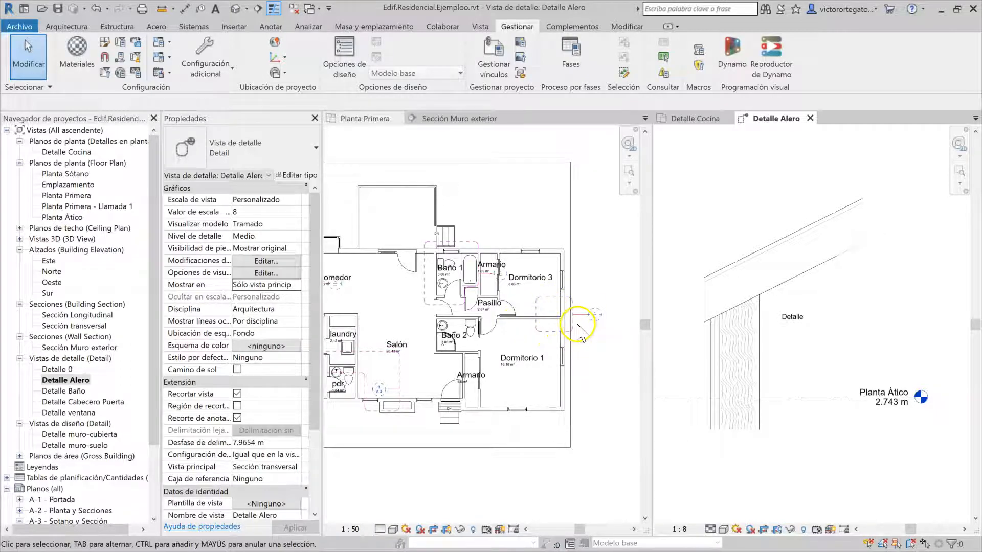
Step: Draw a horizontal section line through Baño 1 in Planta Primera, from Salón to the wall of Dormitorio 3
{"action": "scroll", "coordinate": [566, 337], "scroll_direction": "up", "scroll_amount": 2}
{"action": "left_click", "coordinate": [420, 298]}
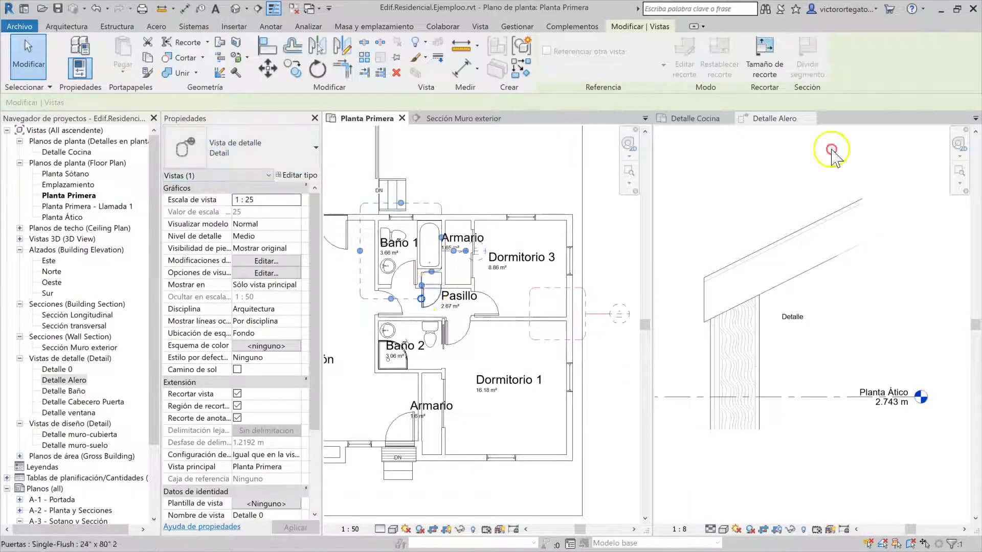
{"action": "left_click", "coordinate": [258, 9]}
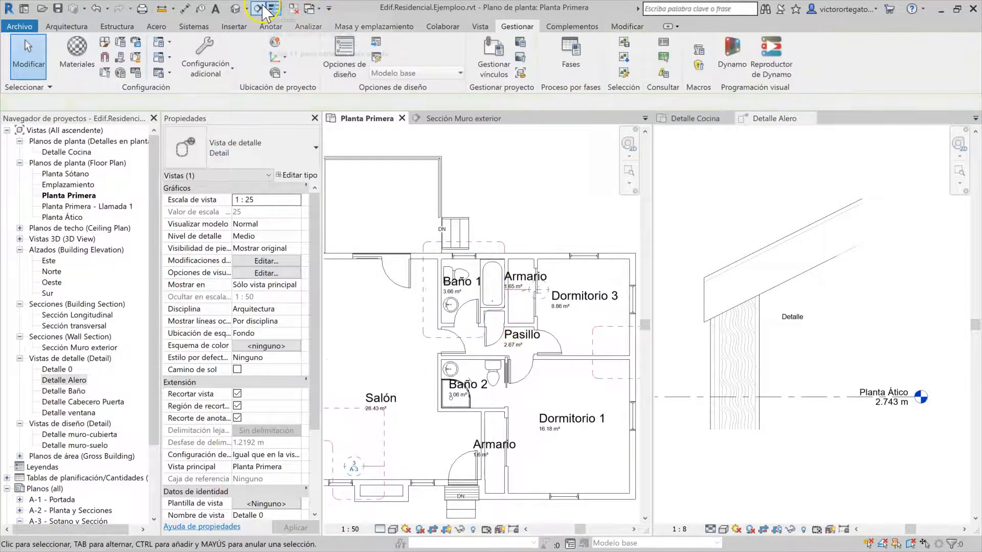
{"action": "left_click", "coordinate": [399, 295]}
{"action": "left_click", "coordinate": [541, 289]}
{"action": "key", "text": "Escape"}
{"action": "key", "text": "Escape"}
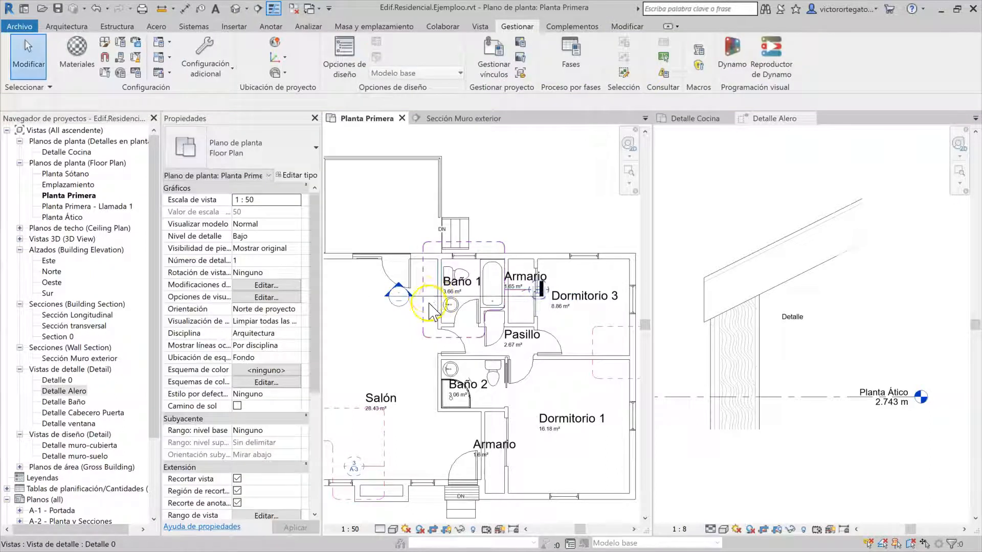
Step: Open the view of the new section that crosses Baño 1
{"action": "left_click", "coordinate": [424, 287]}
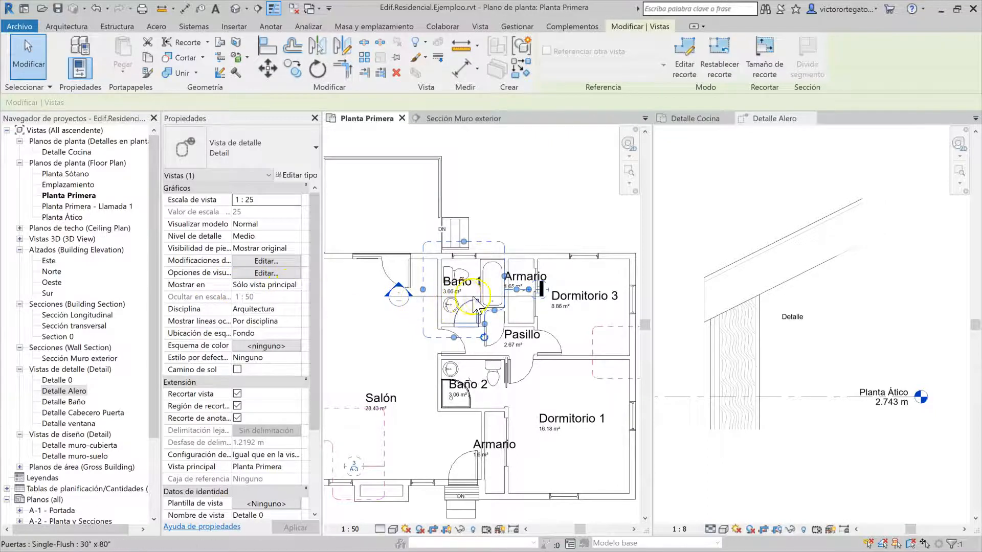
{"action": "left_click", "coordinate": [402, 291]}
{"action": "middle_click_drag", "start_coordinate": [402, 291], "coordinate": [414, 292]}
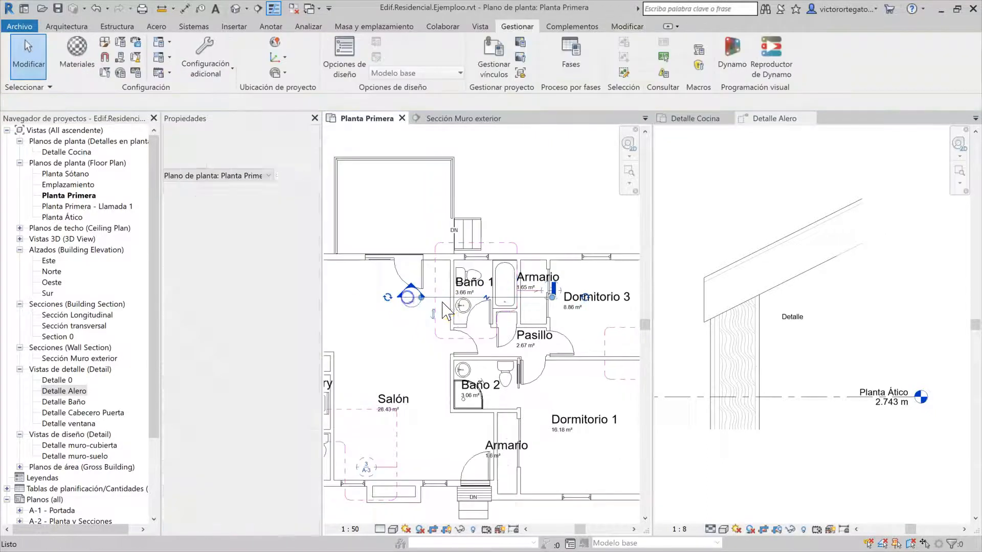
{"action": "double_click", "coordinate": [412, 290]}
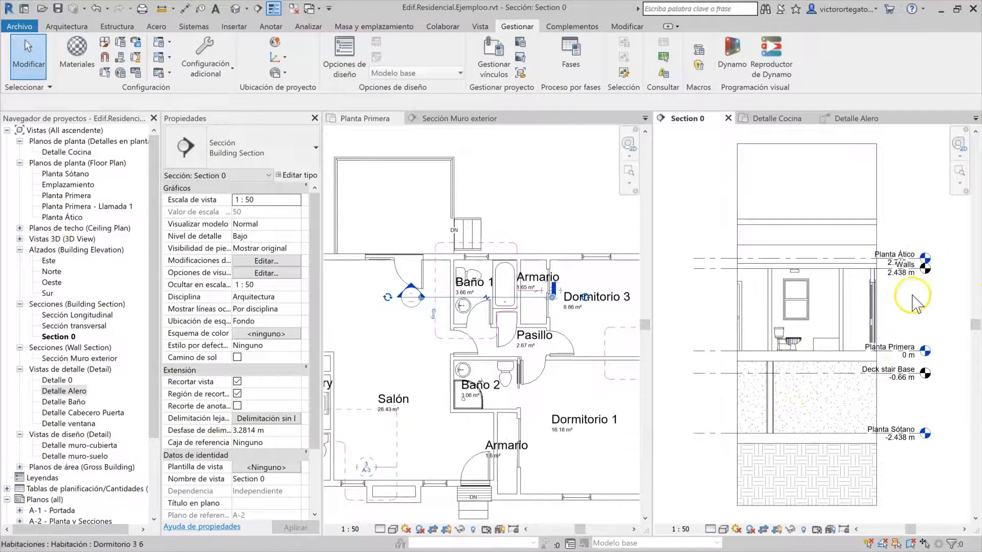
Step: Set the Baño 1 callout's Mostrar en to Vistas intersecantes and check its mark in the Section 0 view
{"action": "left_click", "coordinate": [440, 273]}
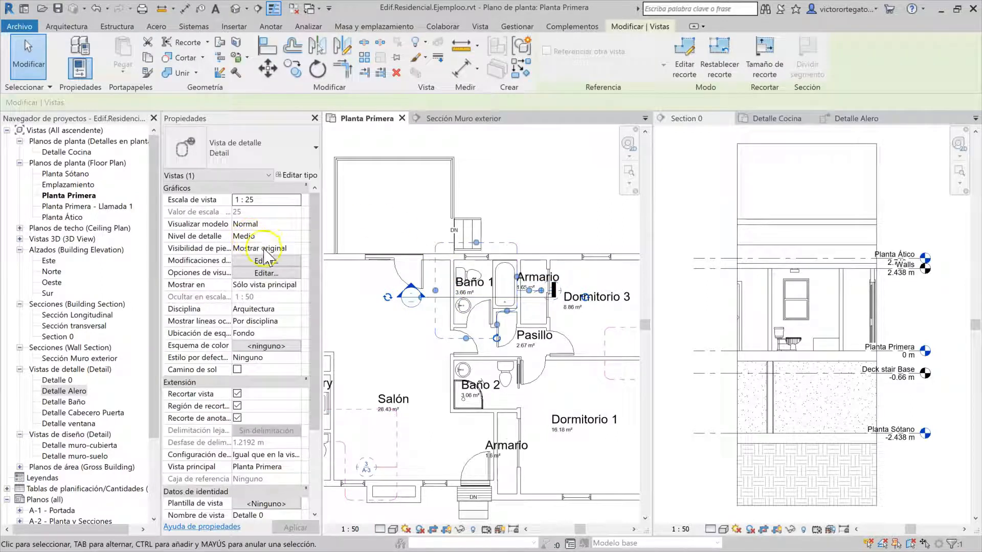
{"action": "left_click", "coordinate": [293, 287]}
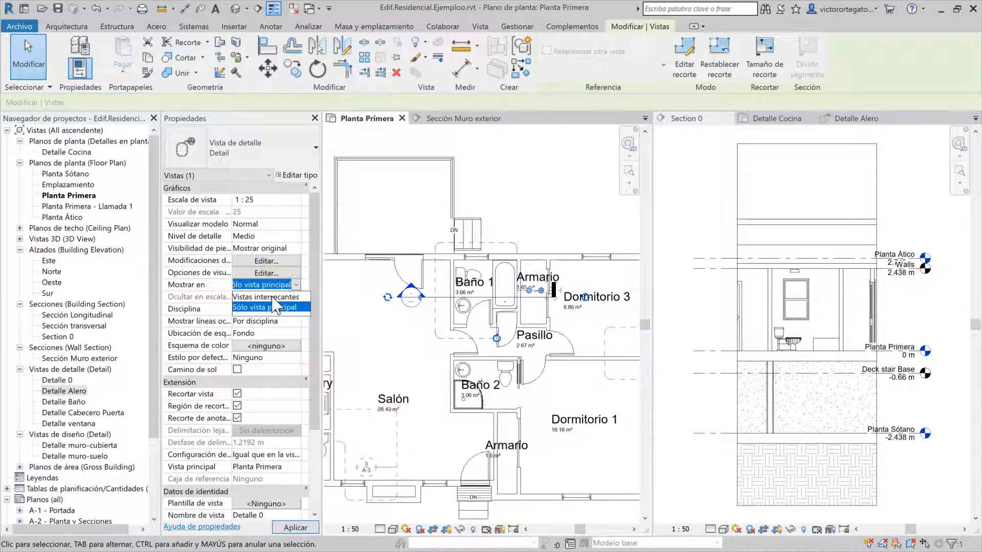
{"action": "left_click", "coordinate": [273, 297]}
{"action": "left_click", "coordinate": [429, 298]}
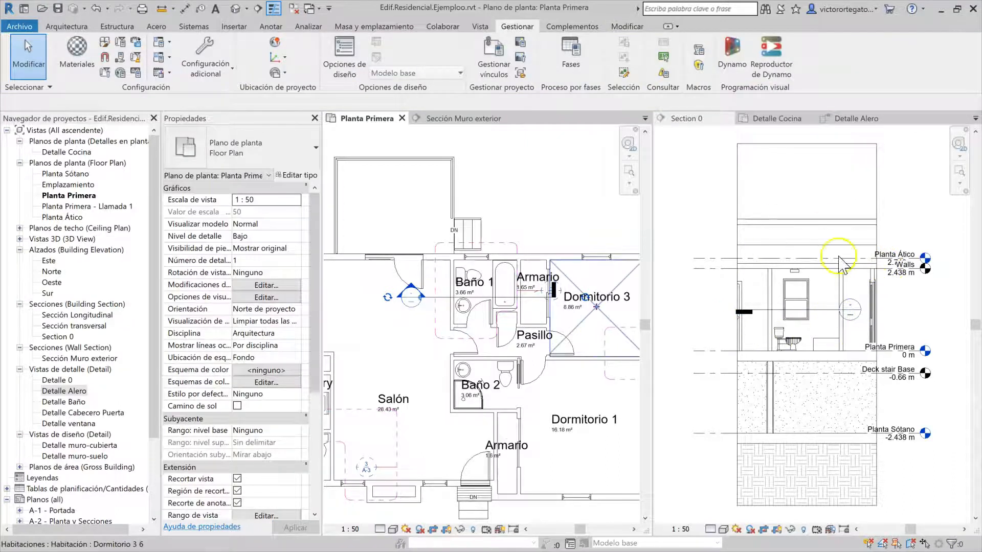
{"action": "left_click", "coordinate": [835, 332]}
{"action": "left_click", "coordinate": [824, 322]}
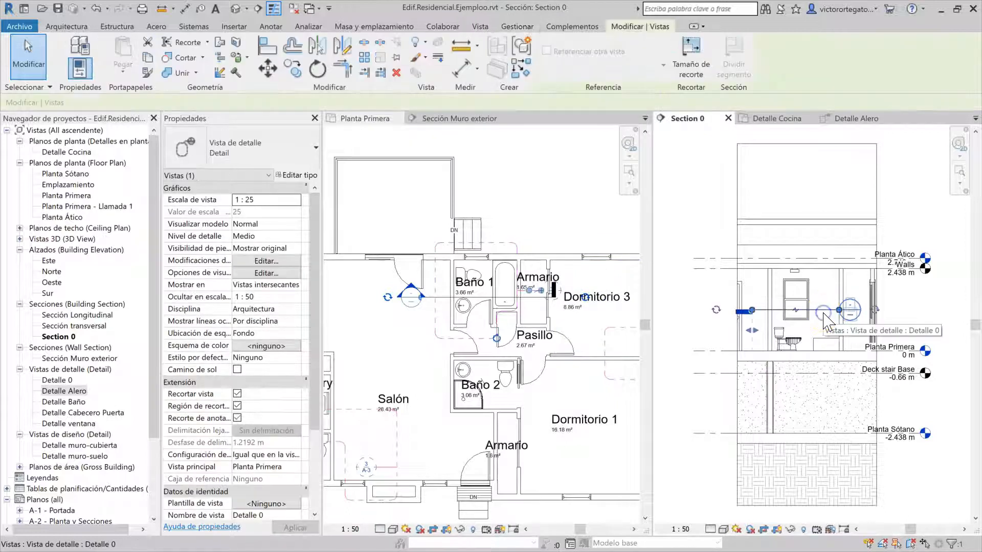
{"action": "key", "text": "Escape"}
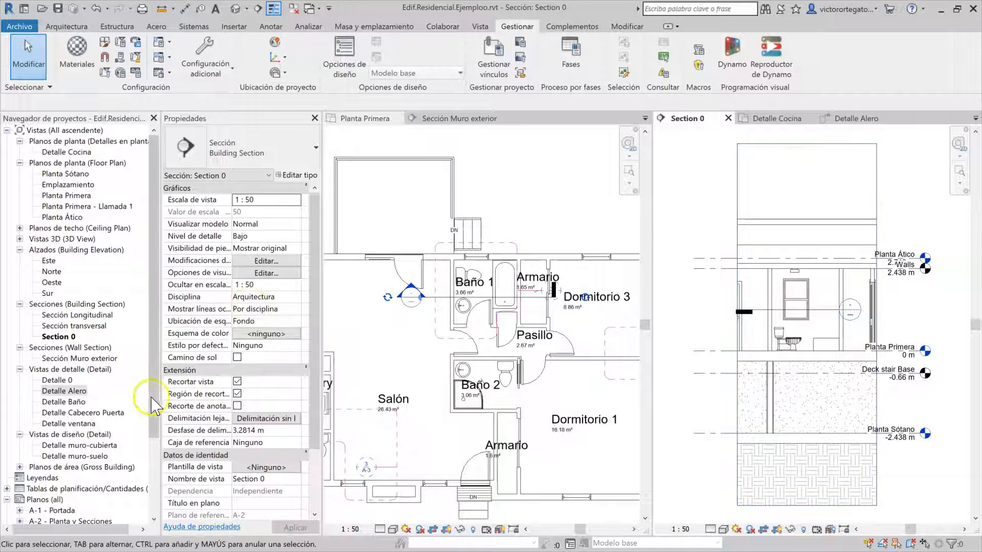
Step: Set the Baño 1 callout's Ocultar en escalas property to 1 : 20 in Planta Primera
{"action": "left_click", "coordinate": [507, 246]}
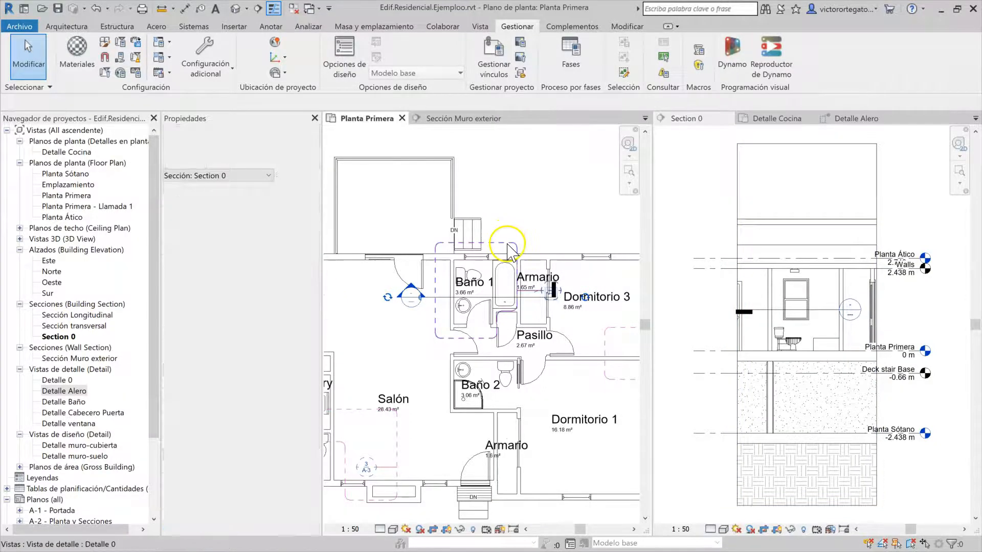
{"action": "left_click", "coordinate": [508, 246]}
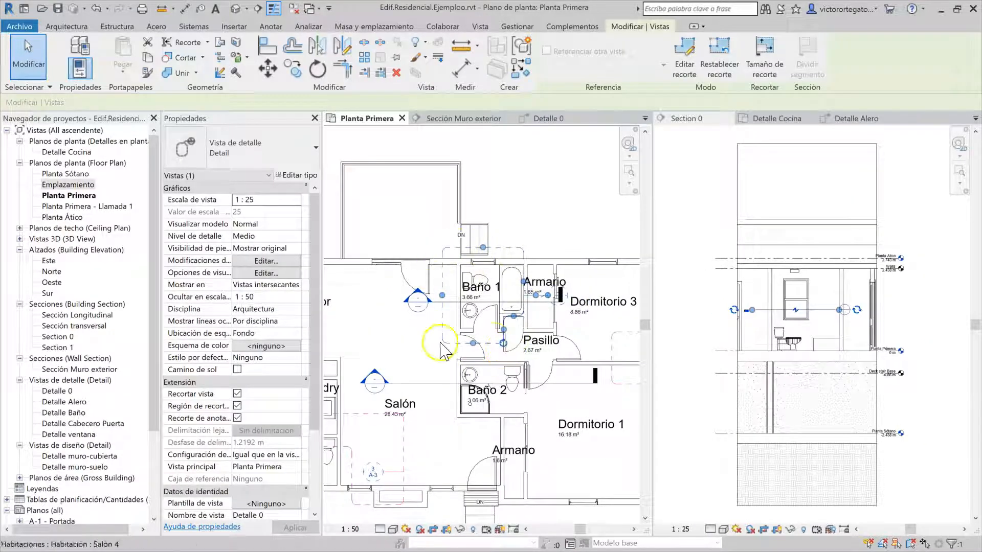
{"action": "left_click_drag", "start_coordinate": [503, 330], "coordinate": [499, 335]}
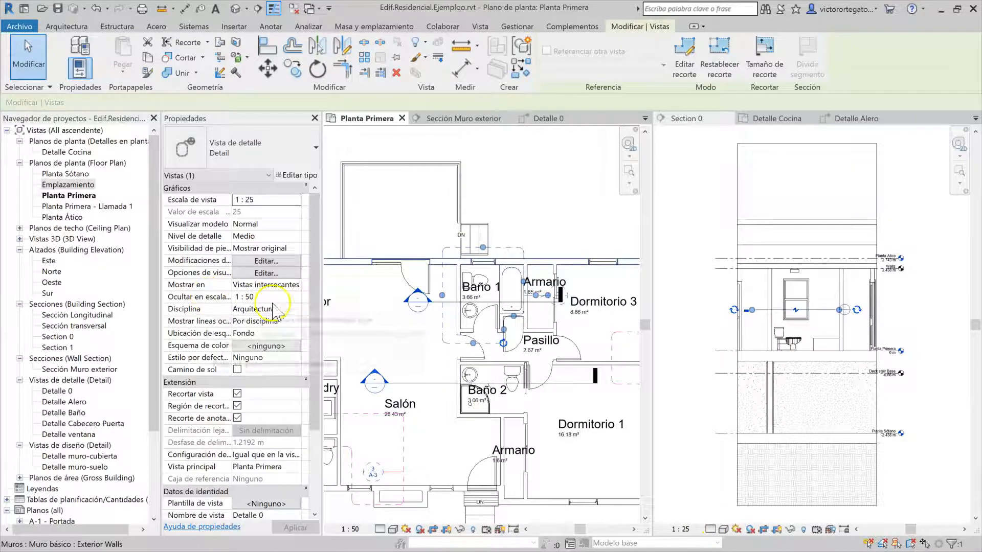
{"action": "left_click", "coordinate": [224, 297]}
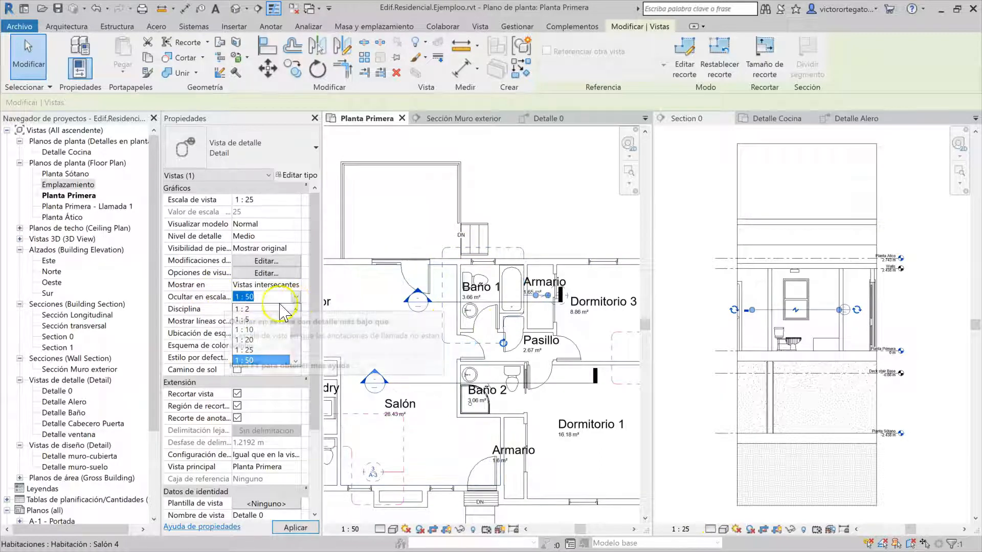
{"action": "left_click", "coordinate": [251, 340]}
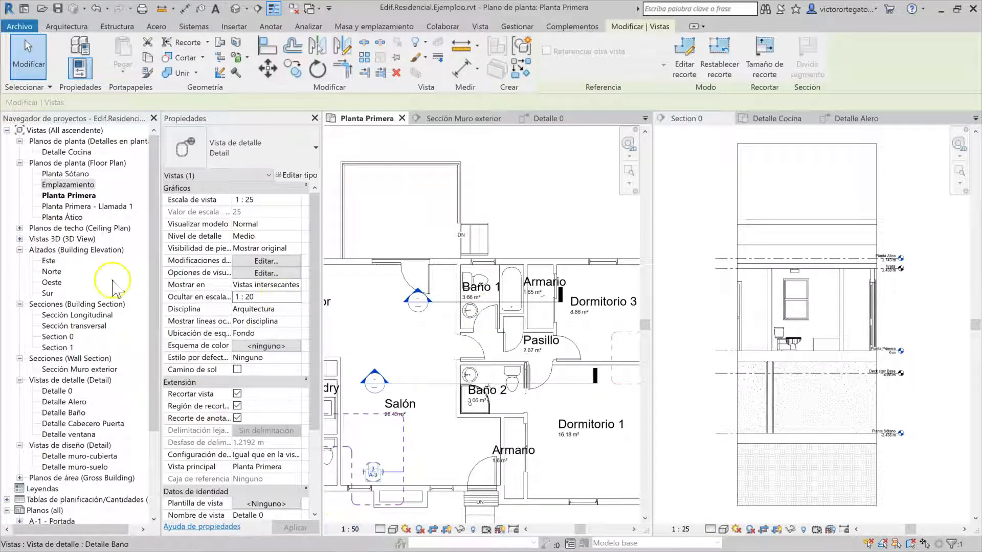
Step: Set the Baño 1 callout's Ocultar en escalas property to 1 : 100 and deselect the callout
{"action": "left_click", "coordinate": [273, 296]}
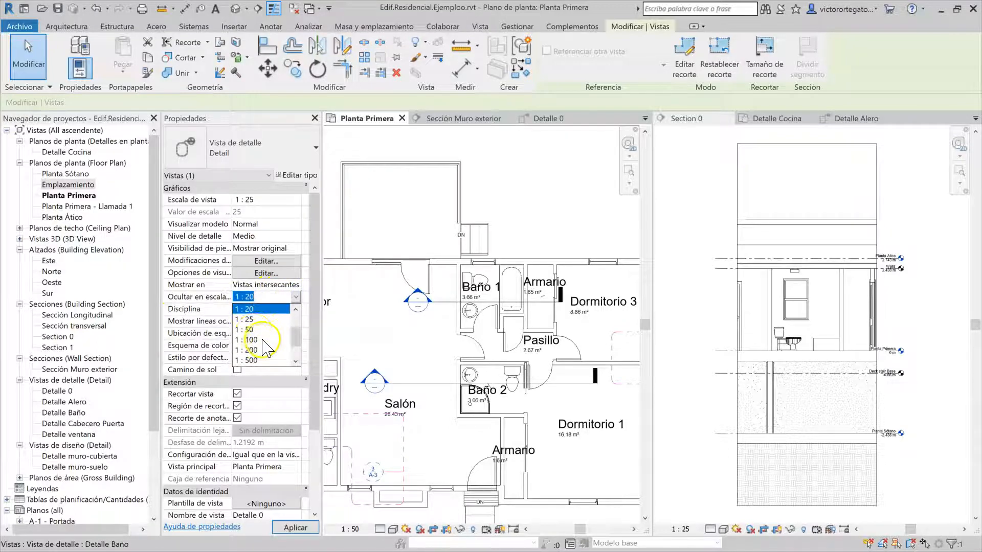
{"action": "left_click", "coordinate": [262, 339]}
{"action": "left_click", "coordinate": [532, 213]}
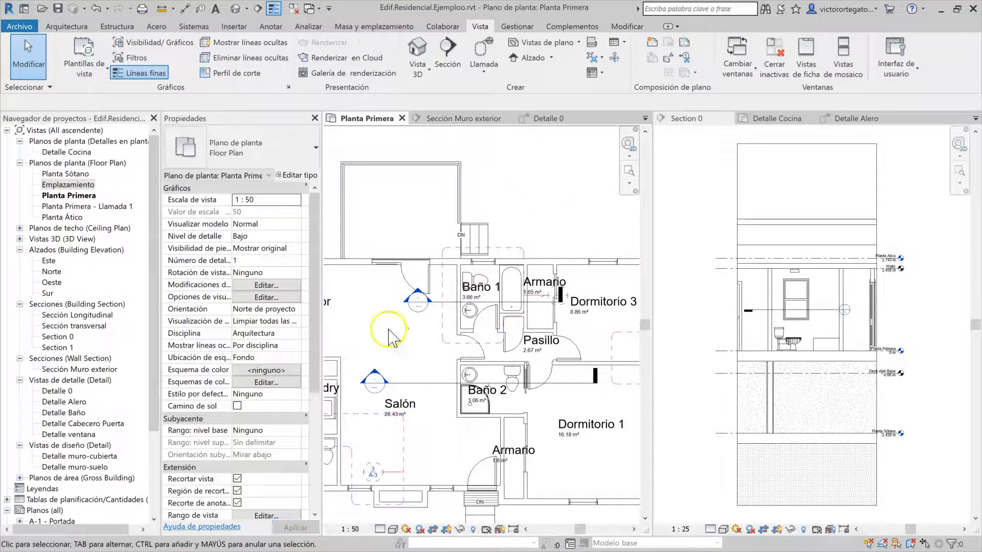
{"action": "scroll", "coordinate": [460, 299], "scroll_direction": "up", "scroll_amount": 2}
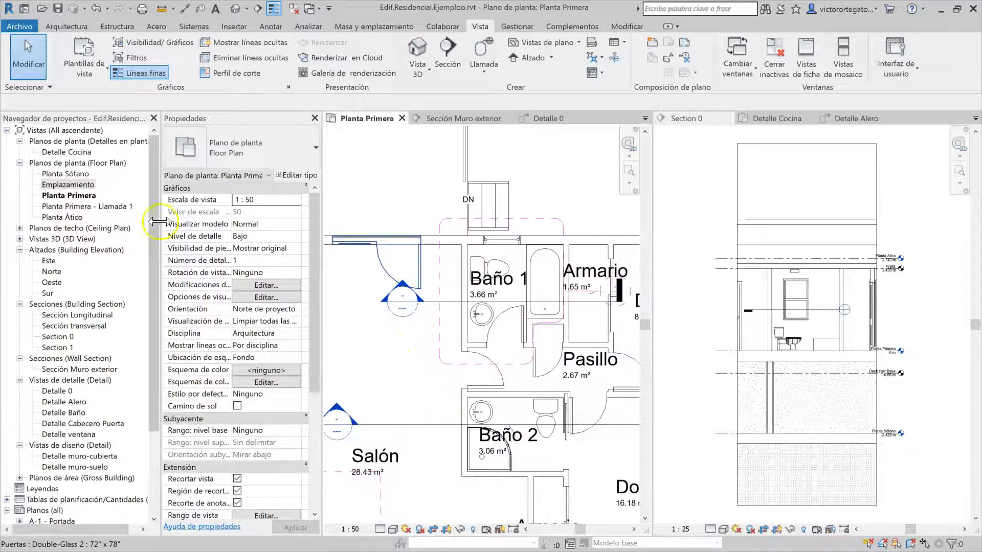
Step: Open the Emplazamiento floor plan and set the Ocultar en escalas property of Section 0 to 1 : 500 in Planta Primera
{"action": "double_click", "coordinate": [65, 186]}
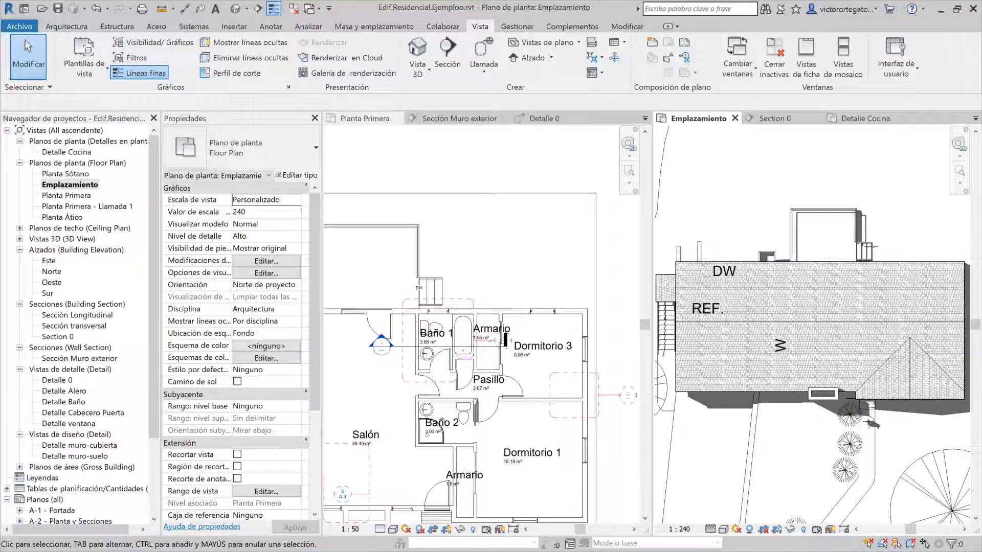
{"action": "left_click", "coordinate": [391, 348]}
{"action": "scroll", "coordinate": [392, 348], "scroll_direction": "up", "scroll_amount": 3}
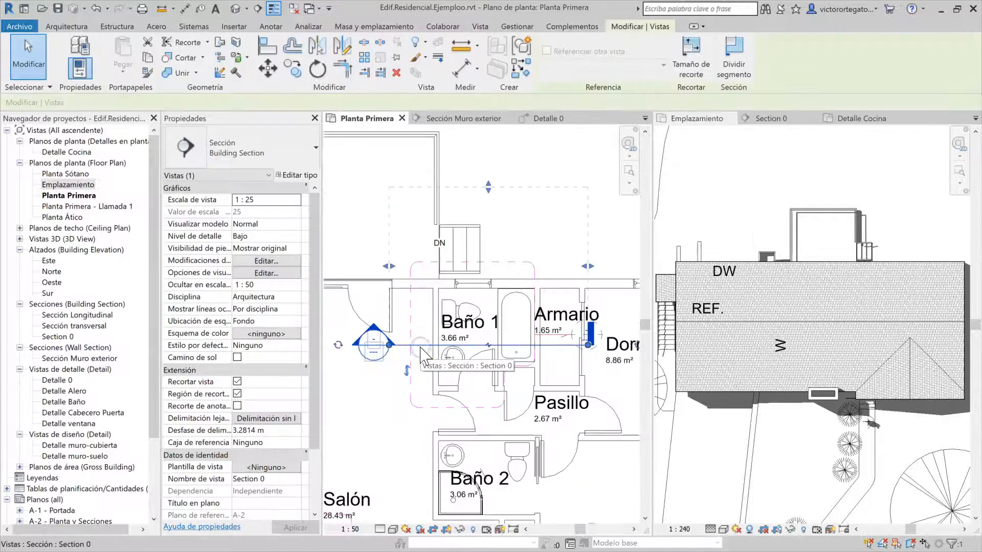
{"action": "left_click", "coordinate": [304, 286]}
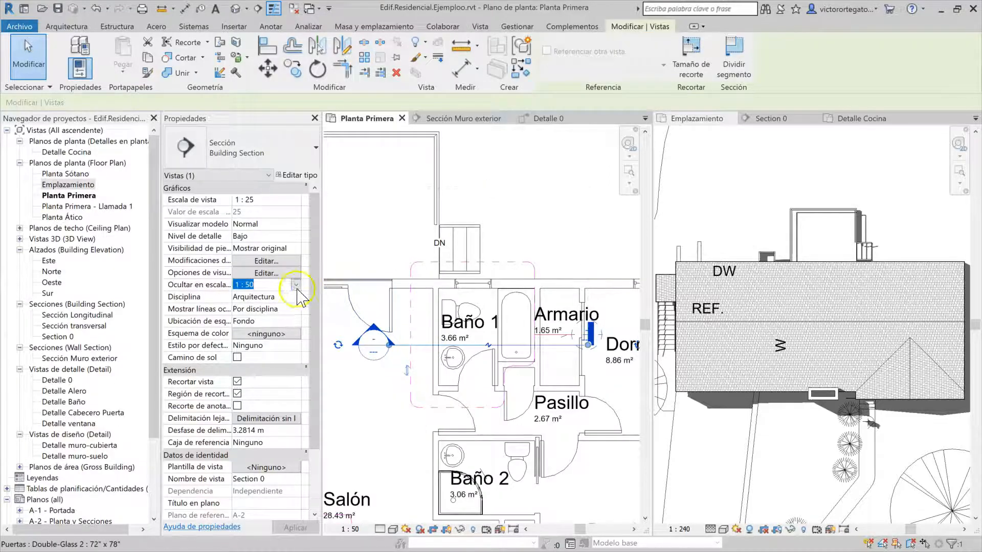
{"action": "left_click", "coordinate": [296, 286]}
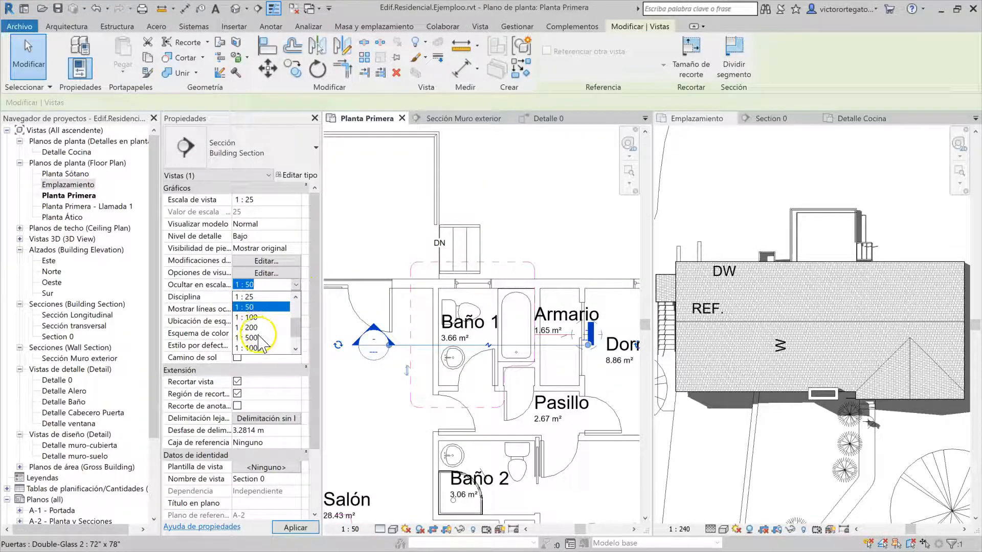
{"action": "left_click", "coordinate": [258, 338]}
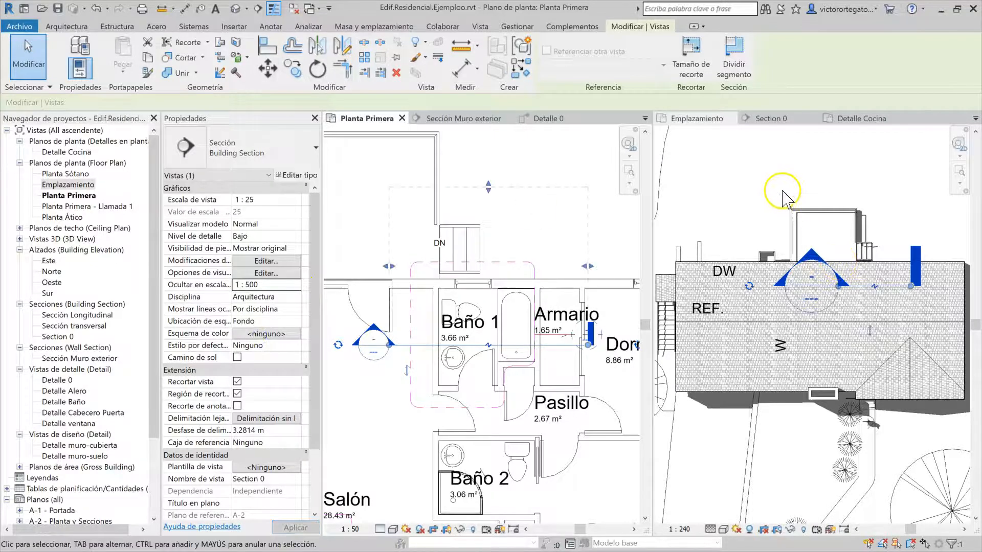
{"action": "left_click", "coordinate": [751, 307]}
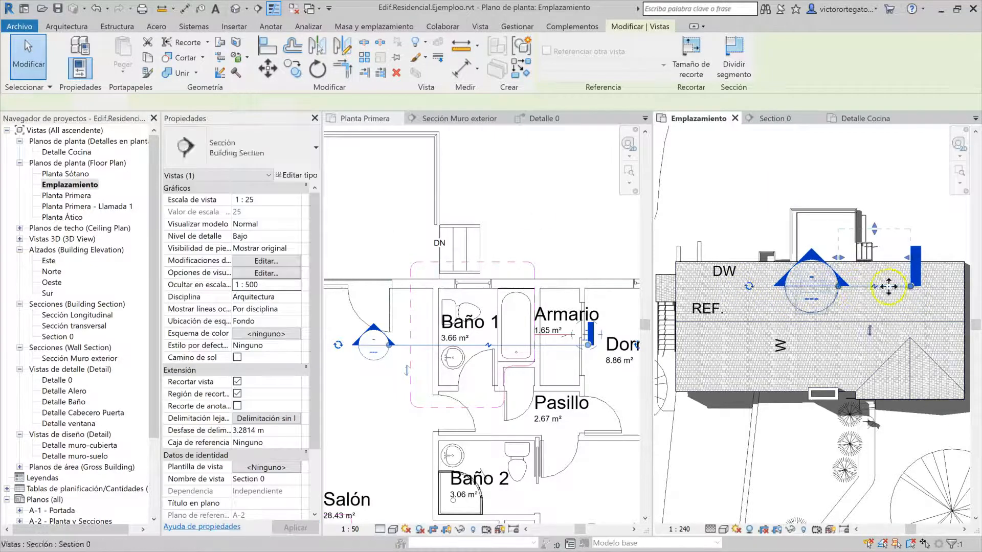
{"action": "left_click", "coordinate": [658, 527]}
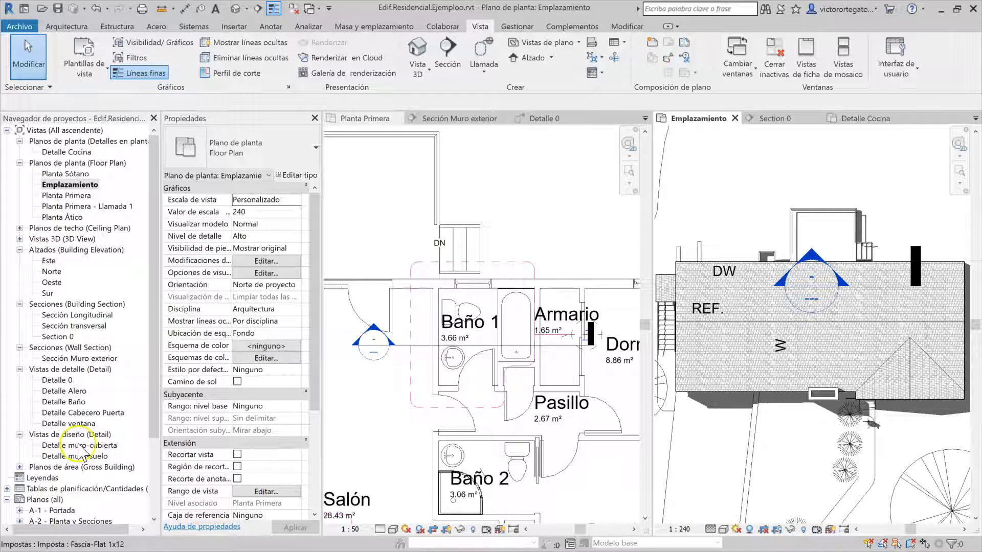
Step: Open the Detalle muro-cubierta drafting view and review its detail along with the available insertion and import tools
{"action": "double_click", "coordinate": [66, 446]}
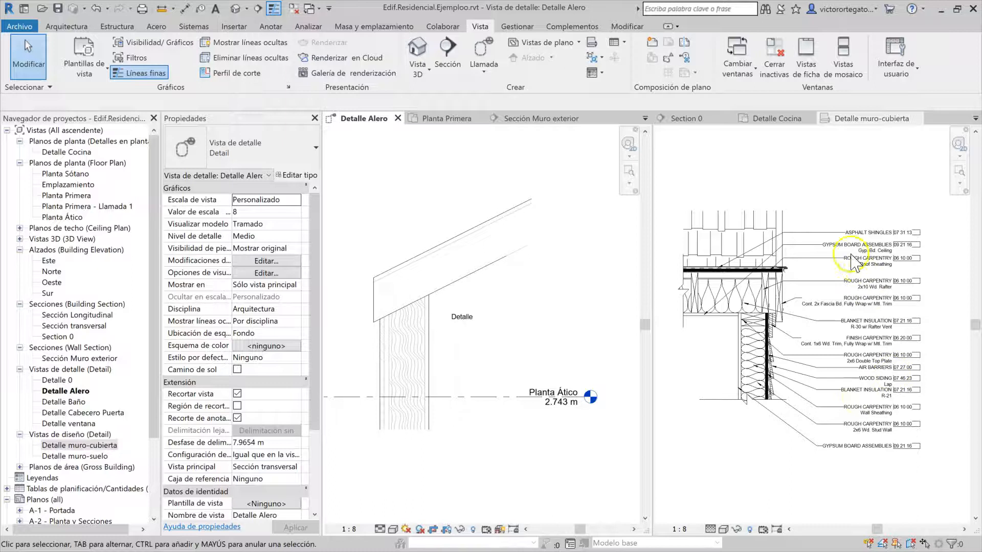
{"action": "left_click", "coordinate": [806, 202]}
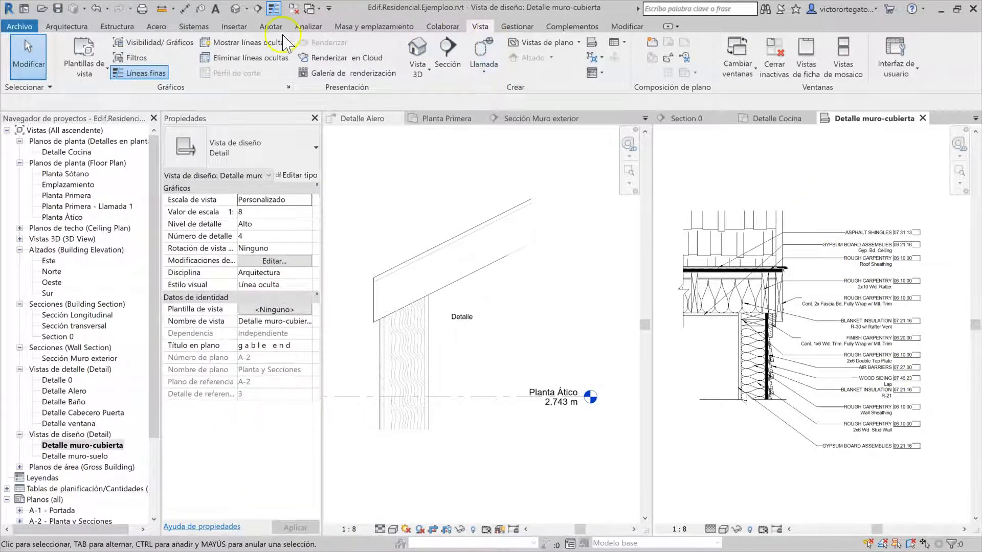
{"action": "left_click", "coordinate": [244, 25]}
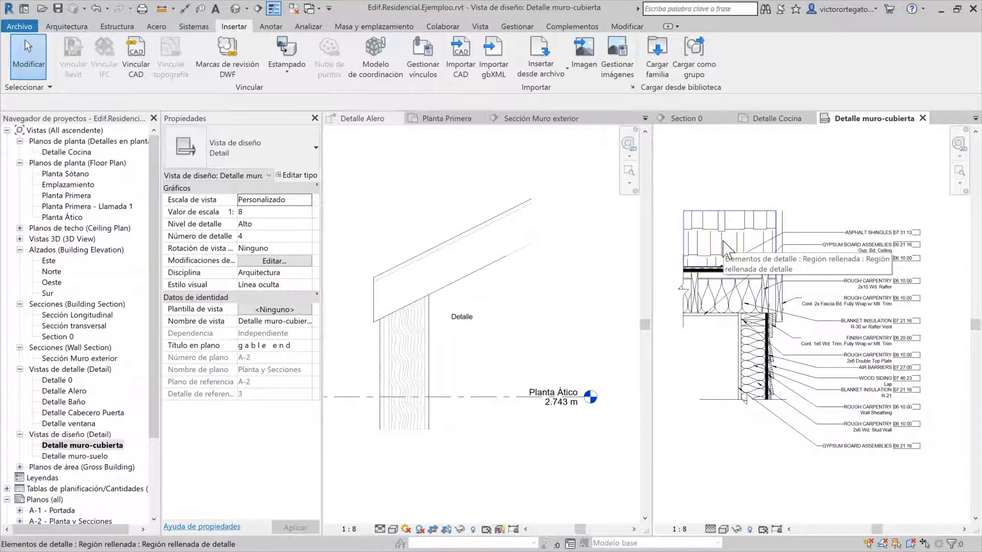
{"action": "left_click", "coordinate": [811, 193]}
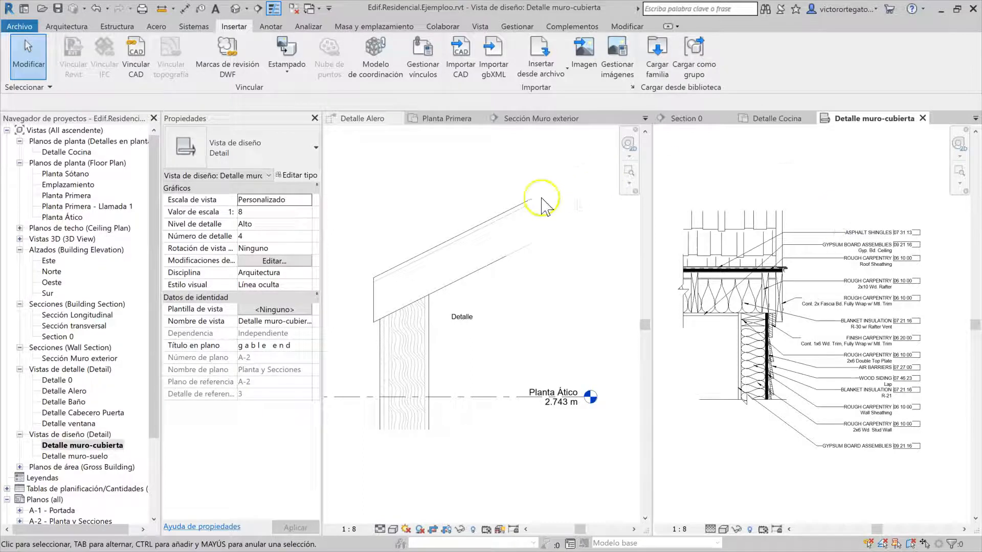
Step: Check which view types the Callout command offers in the Detalle Alero view, and leave the command
{"action": "left_click", "coordinate": [557, 307]}
{"action": "left_click", "coordinate": [479, 26]}
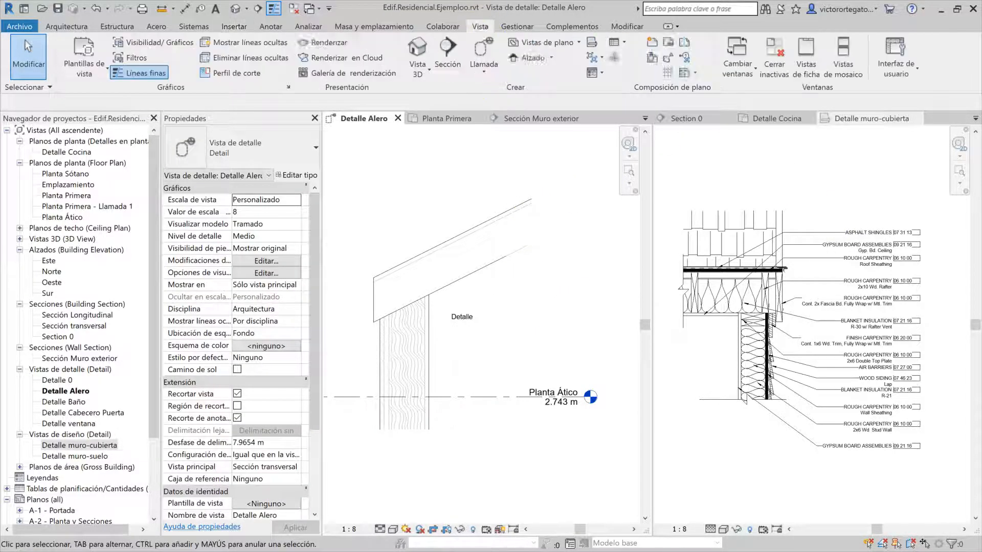
{"action": "left_click", "coordinate": [482, 56]}
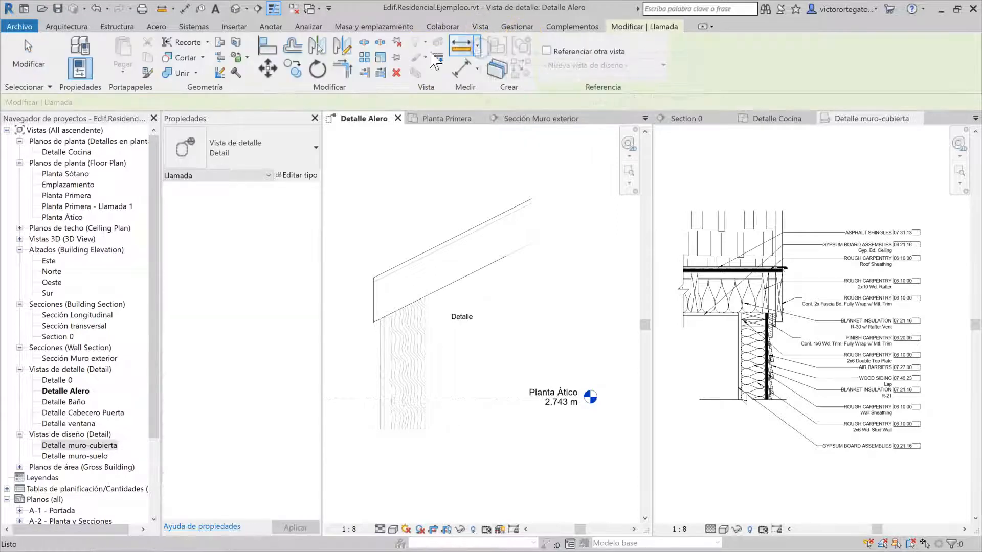
{"action": "left_click", "coordinate": [250, 146]}
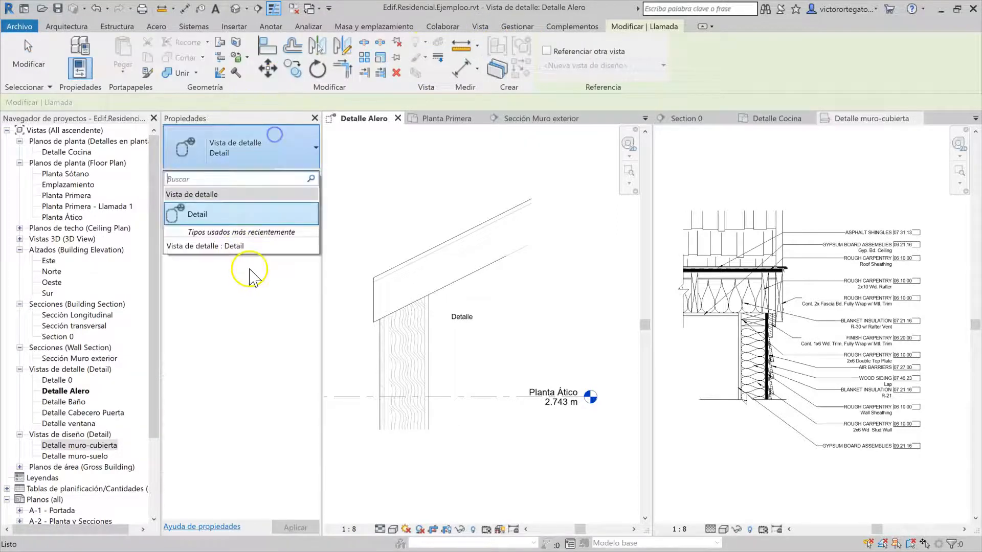
{"action": "left_click", "coordinate": [480, 204]}
{"action": "key", "text": "Escape"}
Step: Check which view types the Section command offers in the Planta Primera floor plan
{"action": "left_click", "coordinate": [446, 119]}
{"action": "left_click", "coordinate": [446, 58]}
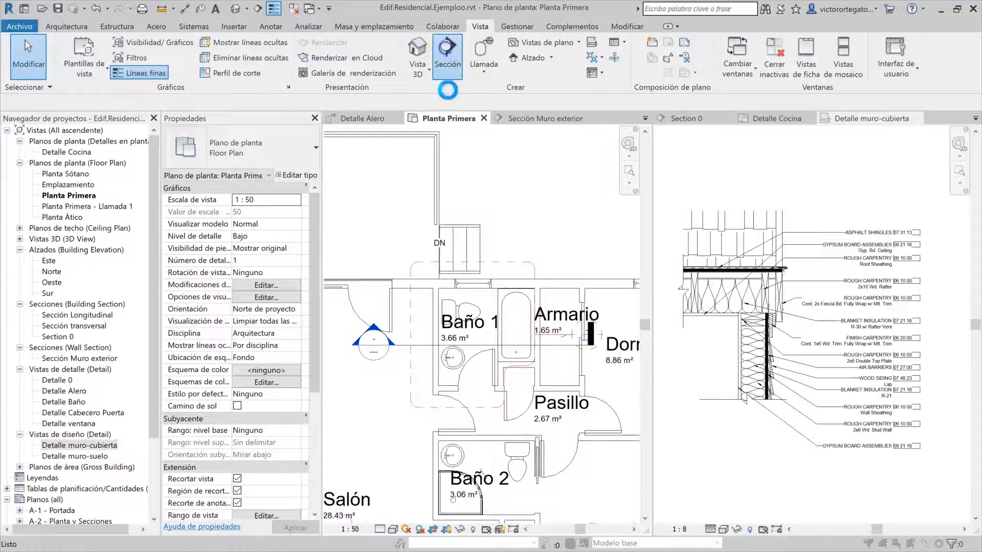
{"action": "key", "text": "Escape"}
{"action": "left_click", "coordinate": [251, 162]}
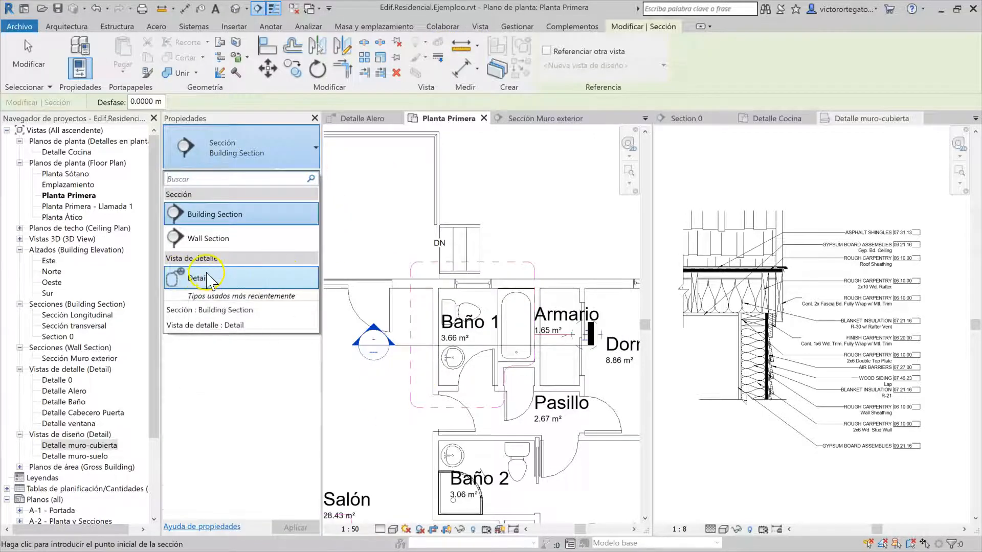
Step: Create a new drafting view named Diseño 2 with a scale of 1 : 10
{"action": "left_click", "coordinate": [776, 179]}
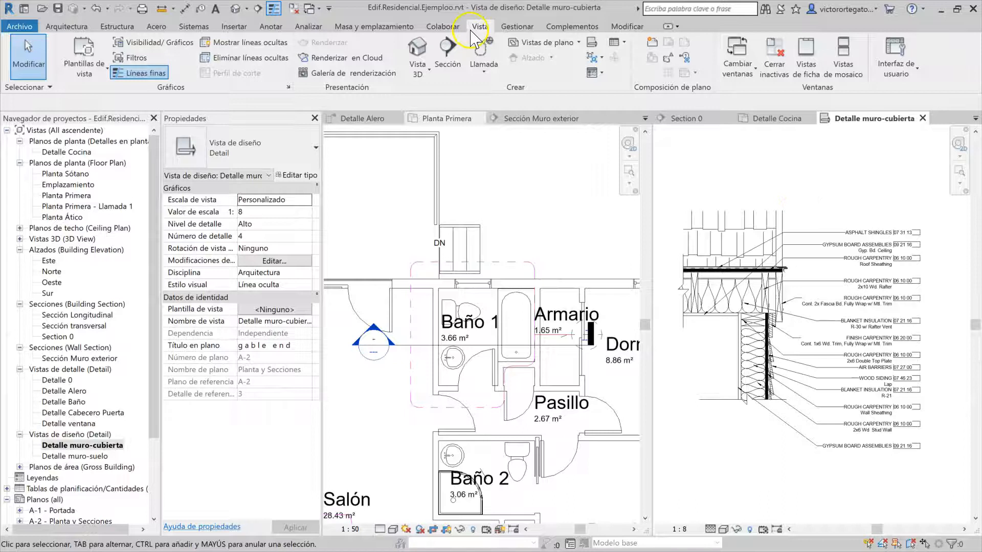
{"action": "left_click", "coordinate": [592, 46]}
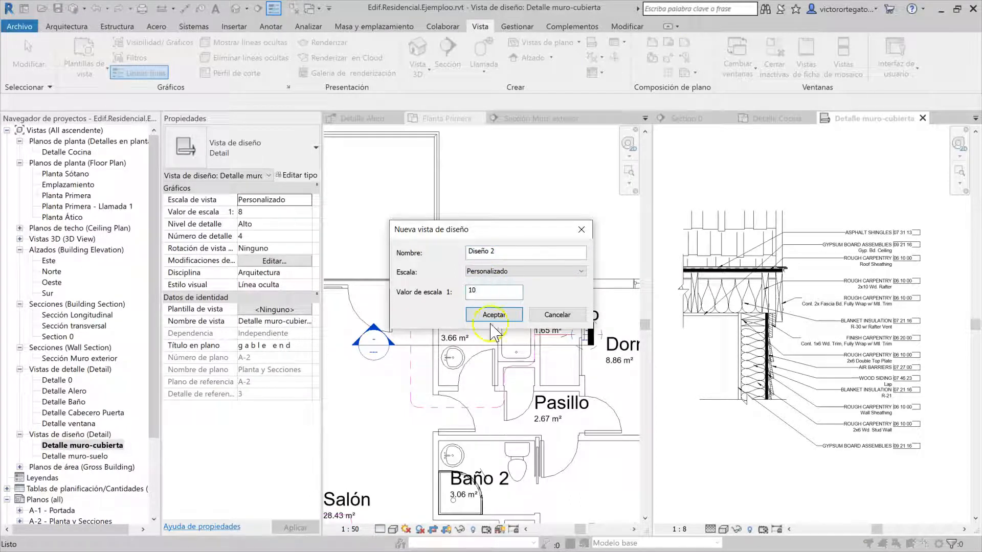
{"action": "left_click", "coordinate": [494, 314]}
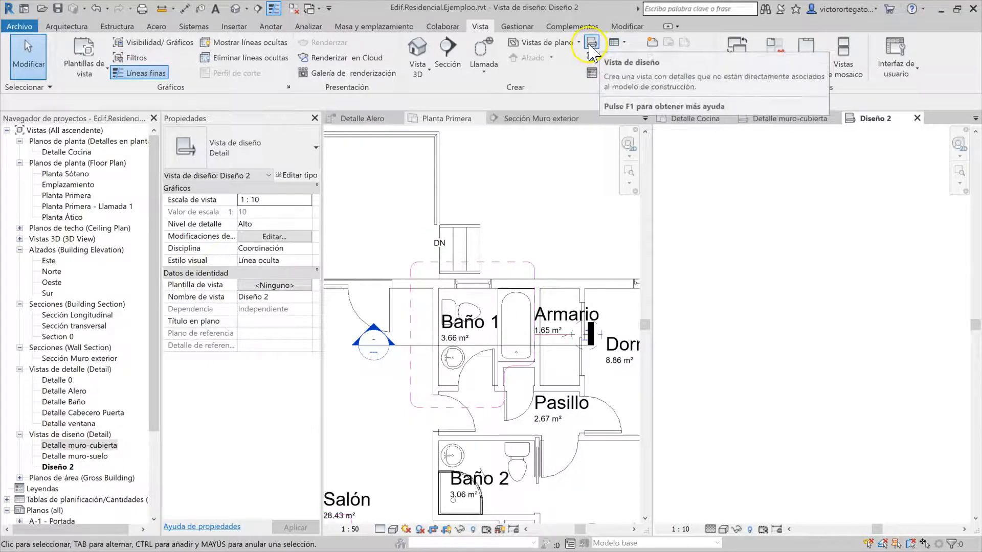
Step: Place a callout around the Dormitorio 3 window in Planta Primera that references a new drafting view, and open that view
{"action": "left_click", "coordinate": [548, 215]}
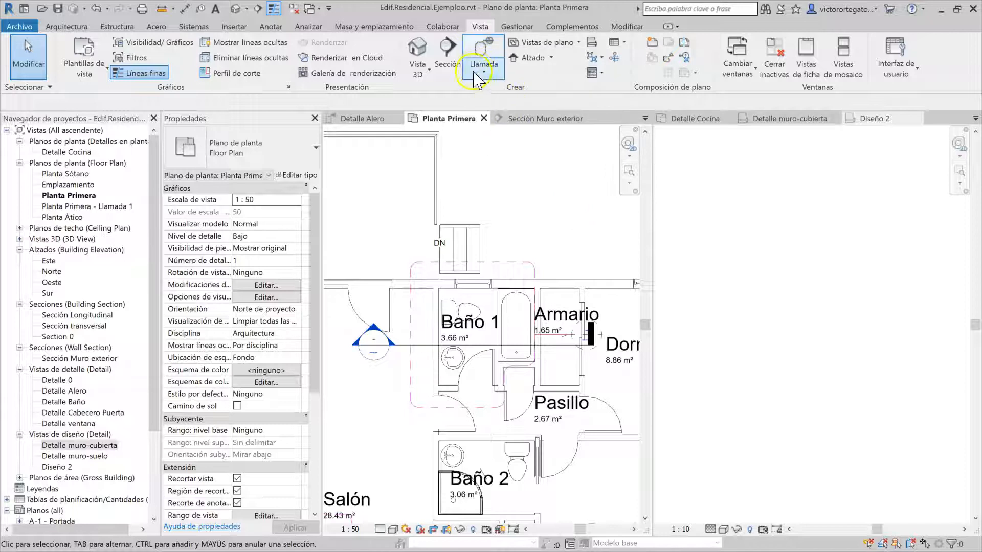
{"action": "left_click", "coordinate": [483, 54]}
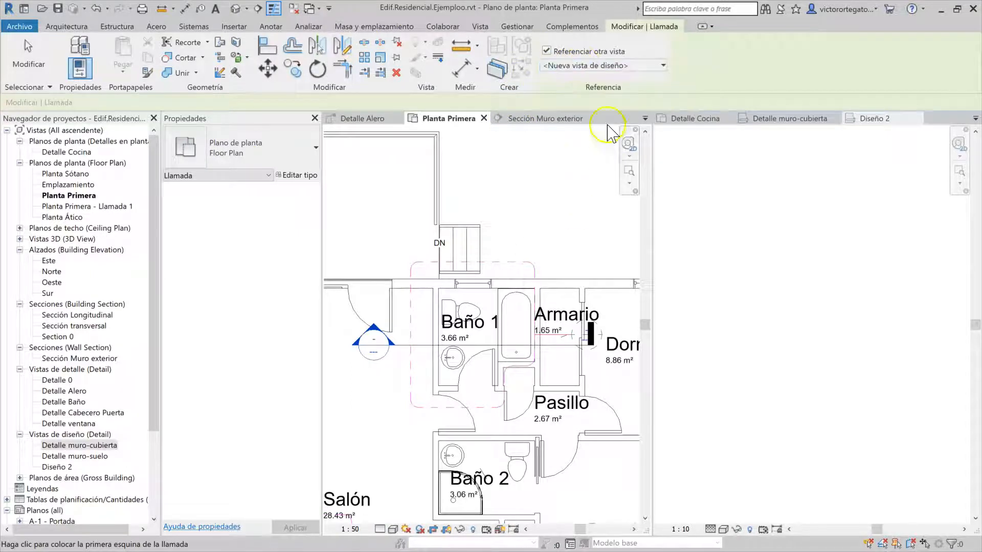
{"action": "middle_click_drag", "start_coordinate": [587, 285], "coordinate": [506, 260]}
{"action": "left_click", "coordinate": [500, 245]}
{"action": "left_click", "coordinate": [575, 290]}
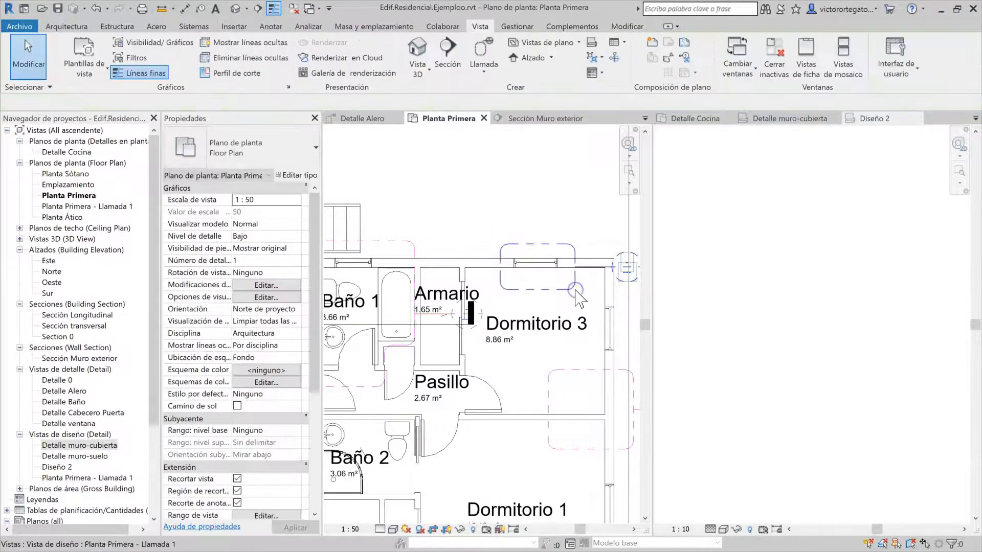
{"action": "right_click", "coordinate": [549, 294]}
{"action": "left_click", "coordinate": [657, 105]}
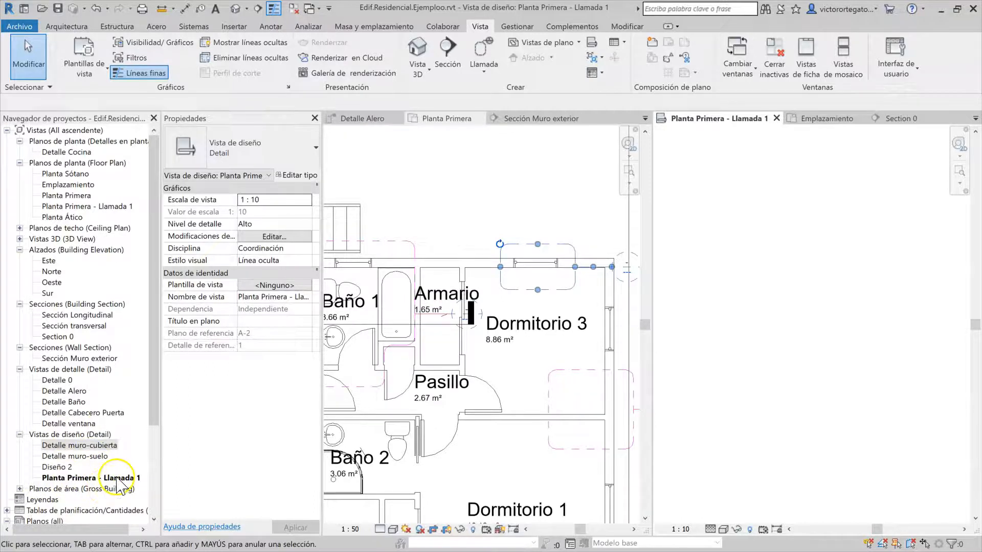
Step: Draw a horizontal section through Baño 2 in Planta Primera that references a new drafting view
{"action": "left_click", "coordinate": [559, 388]}
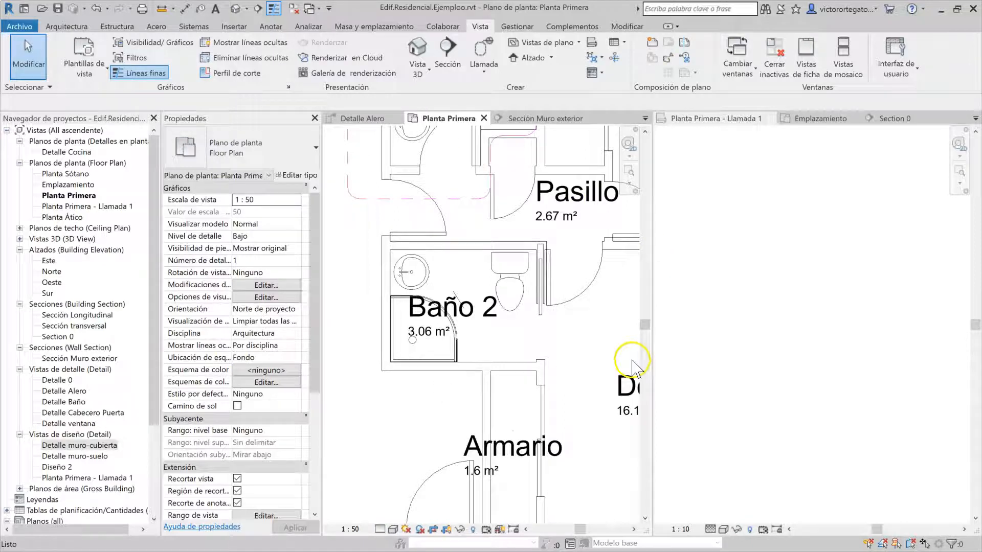
{"action": "scroll", "coordinate": [576, 358], "scroll_direction": "down", "scroll_amount": 2}
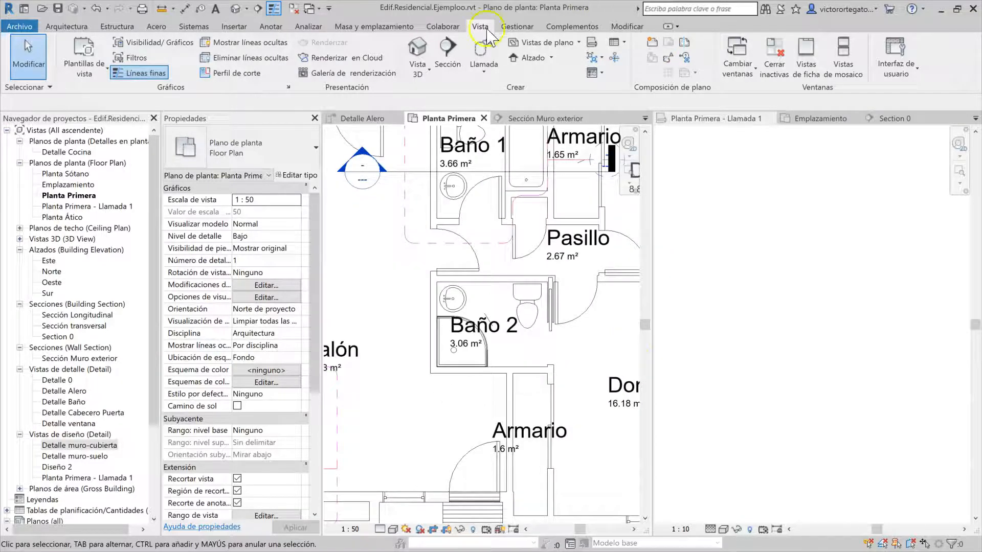
{"action": "left_click", "coordinate": [447, 51]}
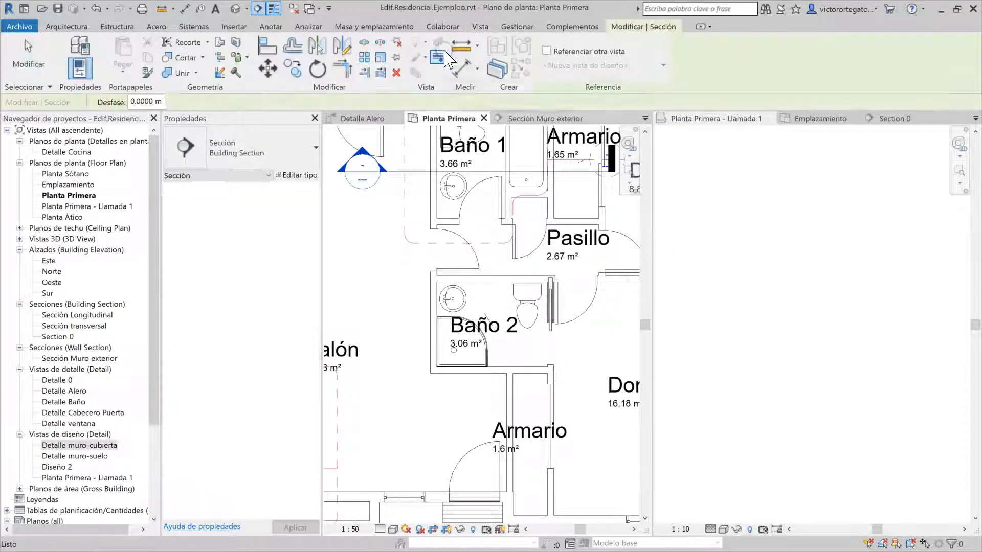
{"action": "left_click", "coordinate": [547, 52]}
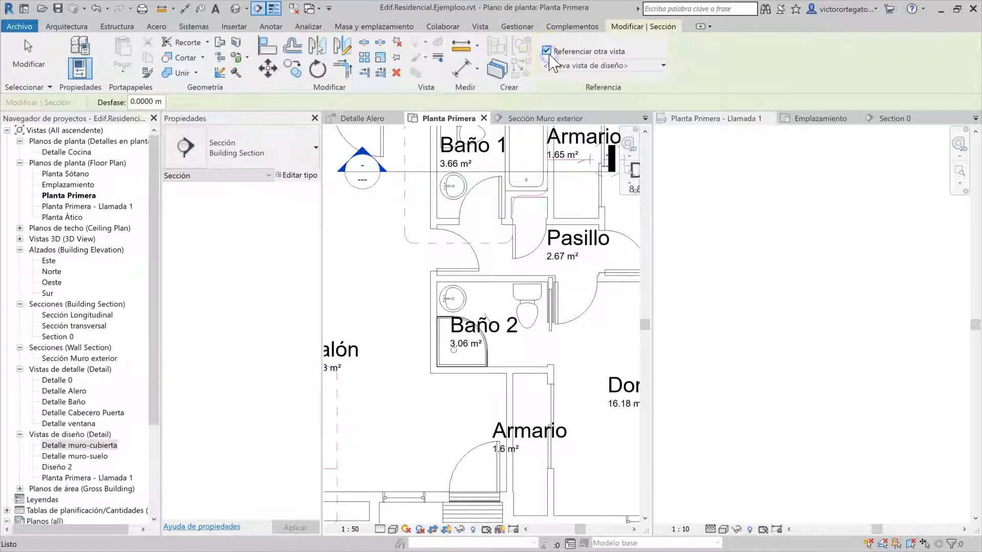
{"action": "left_click", "coordinate": [409, 354]}
{"action": "left_click", "coordinate": [585, 354]}
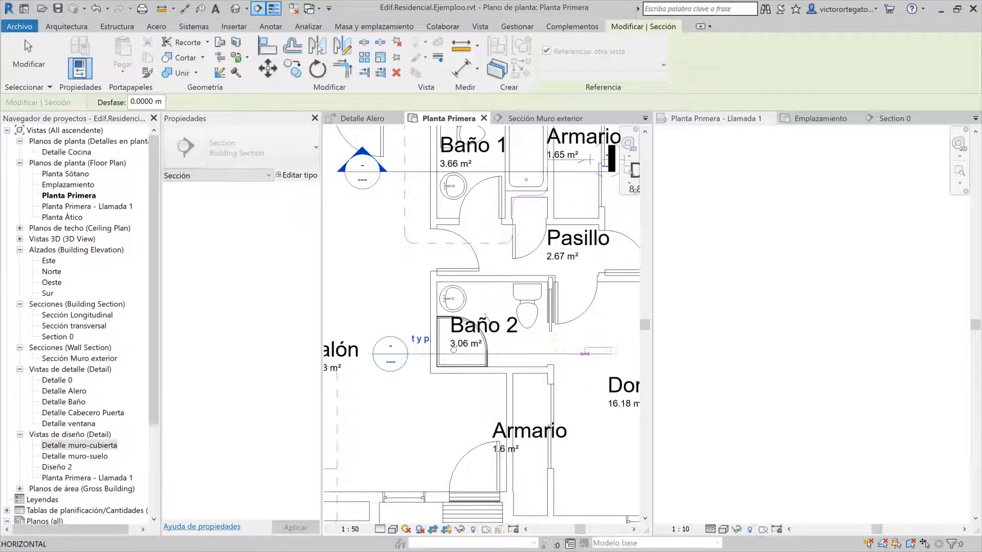
{"action": "key", "text": "Escape"}
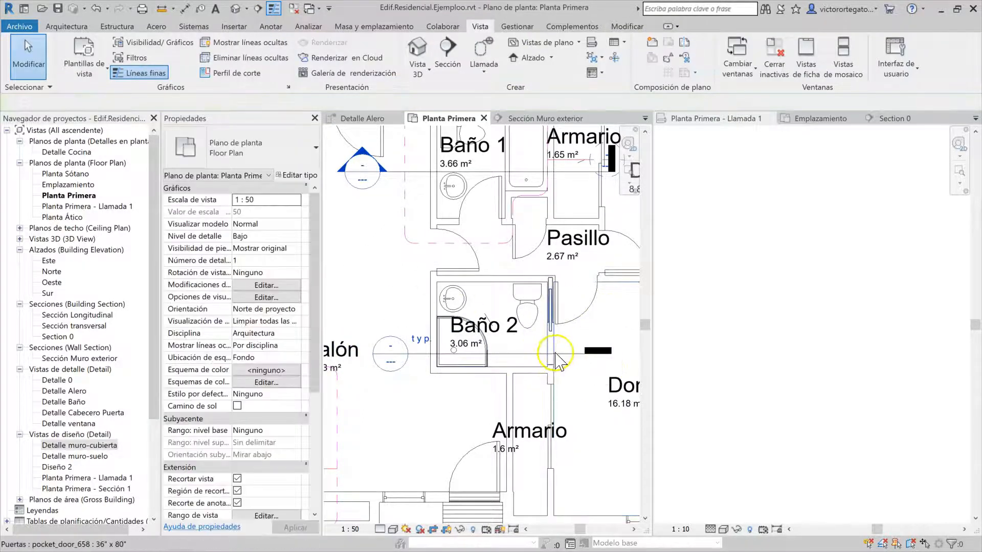
{"action": "left_click", "coordinate": [564, 362]}
{"action": "right_click", "coordinate": [564, 361]}
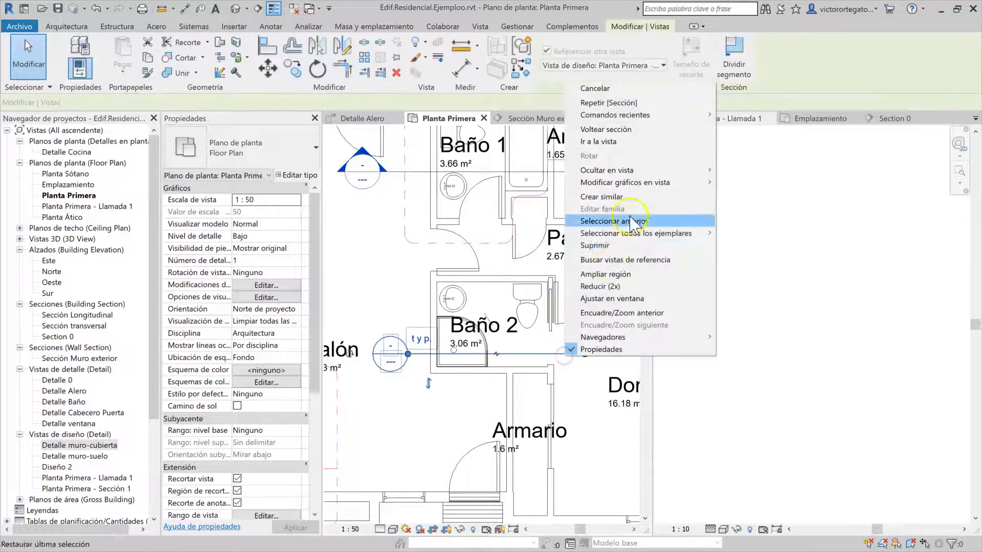
{"action": "left_click", "coordinate": [598, 149]}
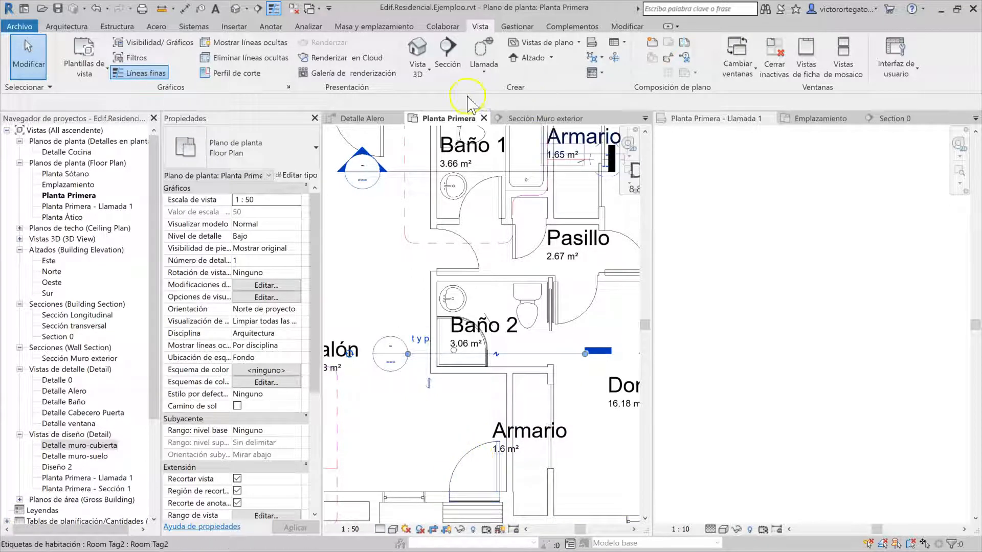
Step: Place a callout inside the exterior corner of Dormitorio 1 in Planta Primera that references the drafting view Detalle muro-suelo
{"action": "scroll", "coordinate": [410, 445], "scroll_direction": "down", "scroll_amount": 2}
{"action": "middle_click_drag", "start_coordinate": [410, 445], "coordinate": [522, 381]}
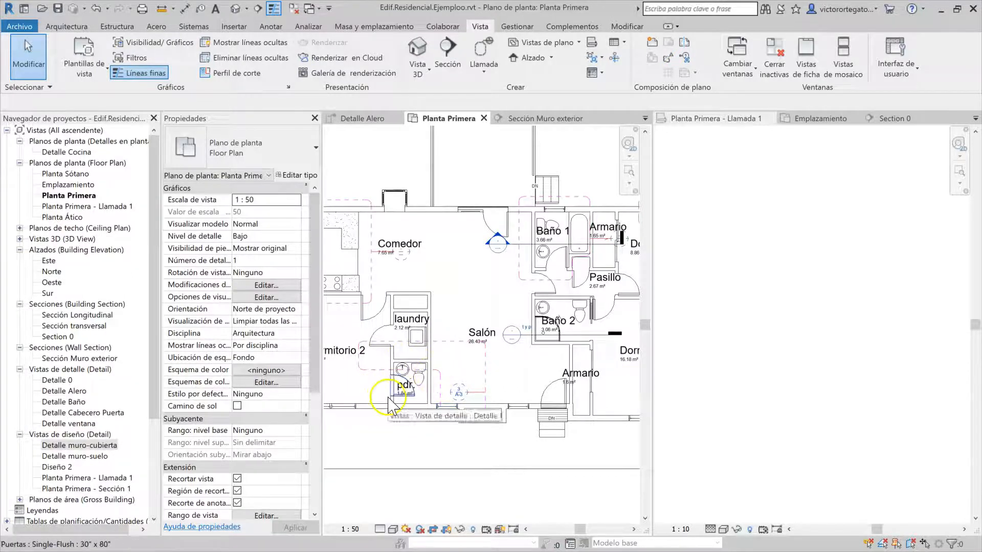
{"action": "scroll", "coordinate": [550, 428], "scroll_direction": "down", "scroll_amount": 2}
{"action": "left_click", "coordinate": [483, 55]}
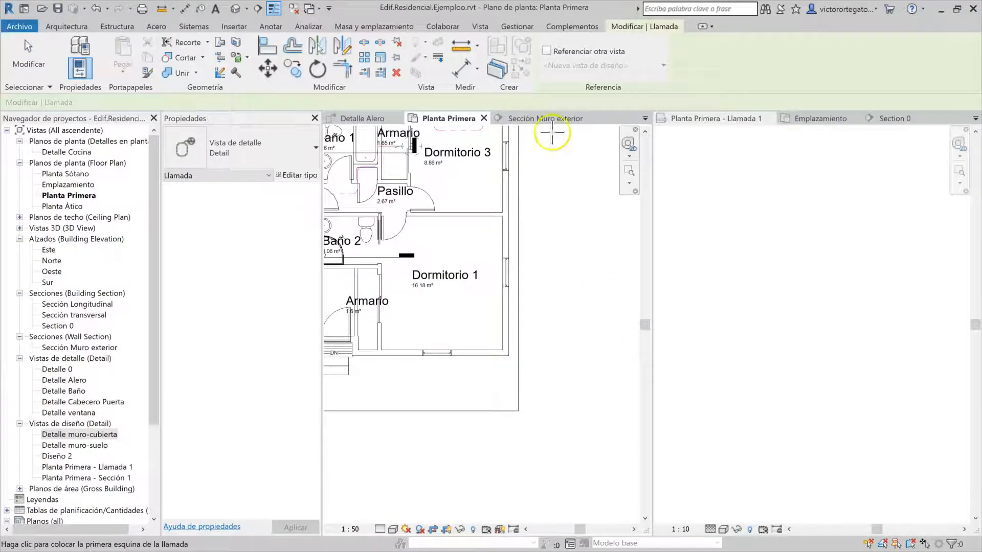
{"action": "left_click", "coordinate": [546, 51]}
{"action": "left_click", "coordinate": [562, 65]}
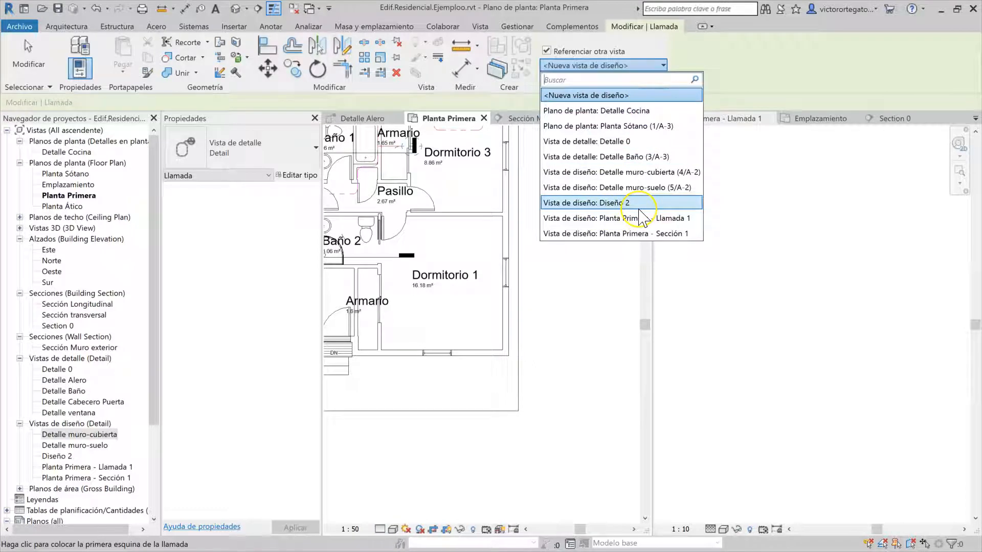
{"action": "left_click", "coordinate": [624, 188]}
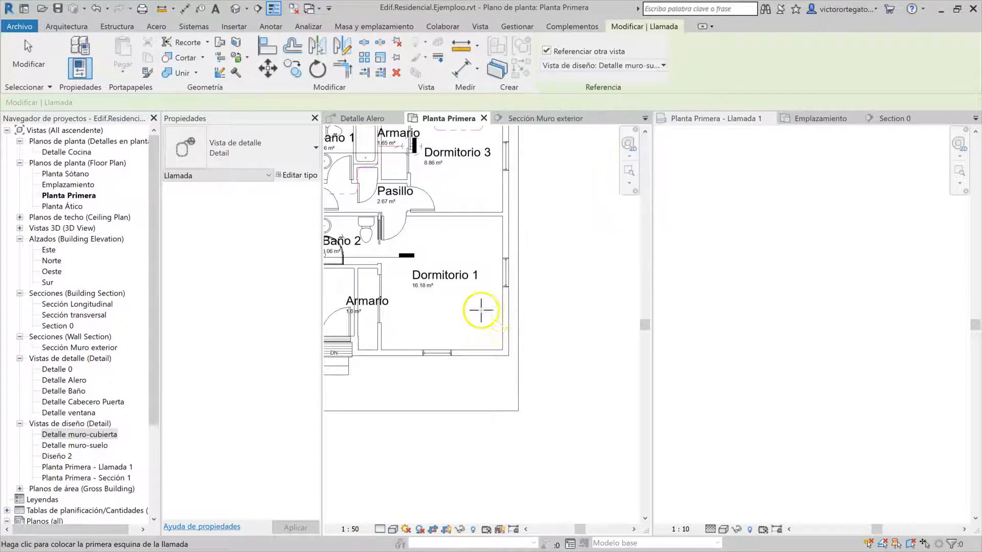
{"action": "left_click", "coordinate": [481, 310]}
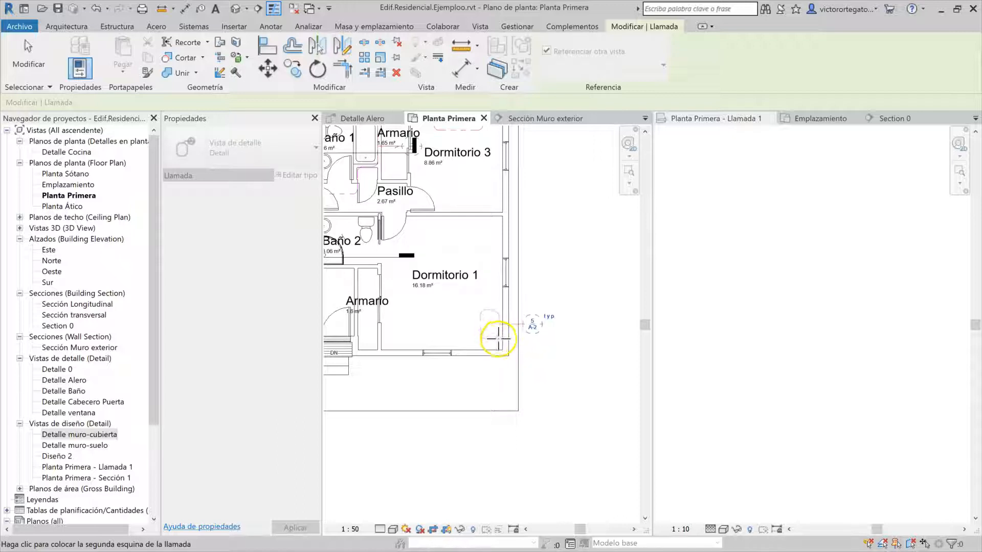
{"action": "left_click", "coordinate": [499, 340]}
{"action": "scroll", "coordinate": [500, 340], "scroll_direction": "up", "scroll_amount": 1}
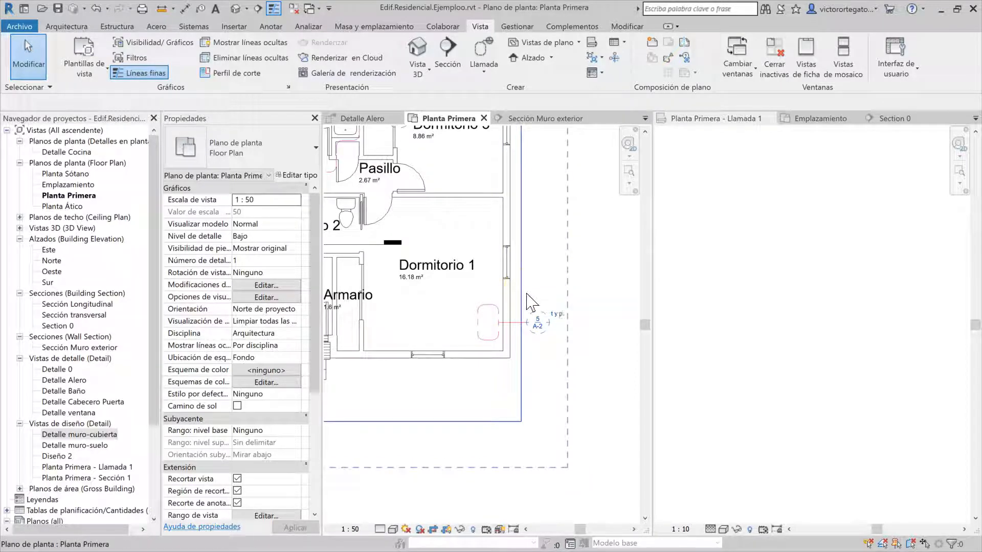
Step: Reshape the Dormitorio 1 callout so its boundary straddles the exterior wall and its head sits below the building
{"action": "left_click", "coordinate": [493, 348]}
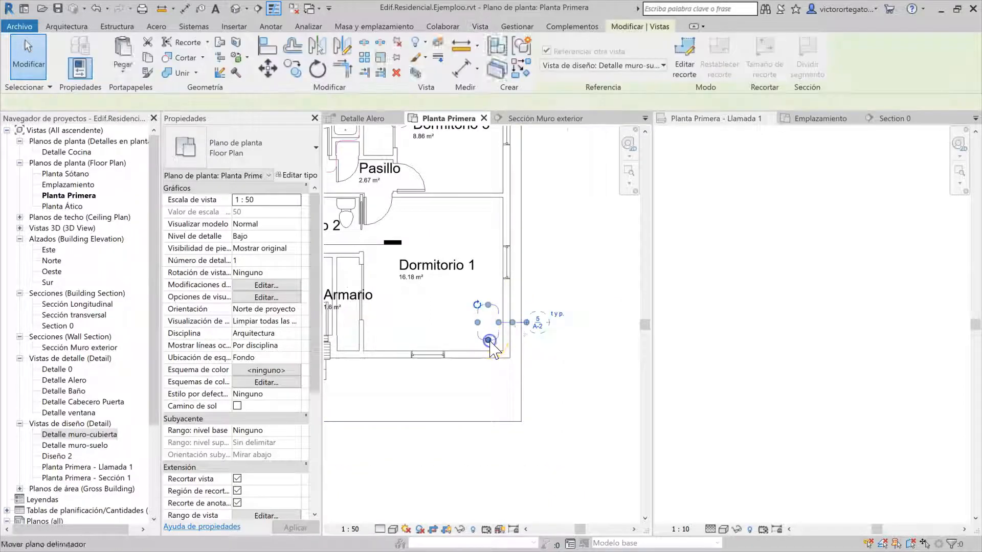
{"action": "left_click_drag", "start_coordinate": [536, 333], "coordinate": [564, 359]}
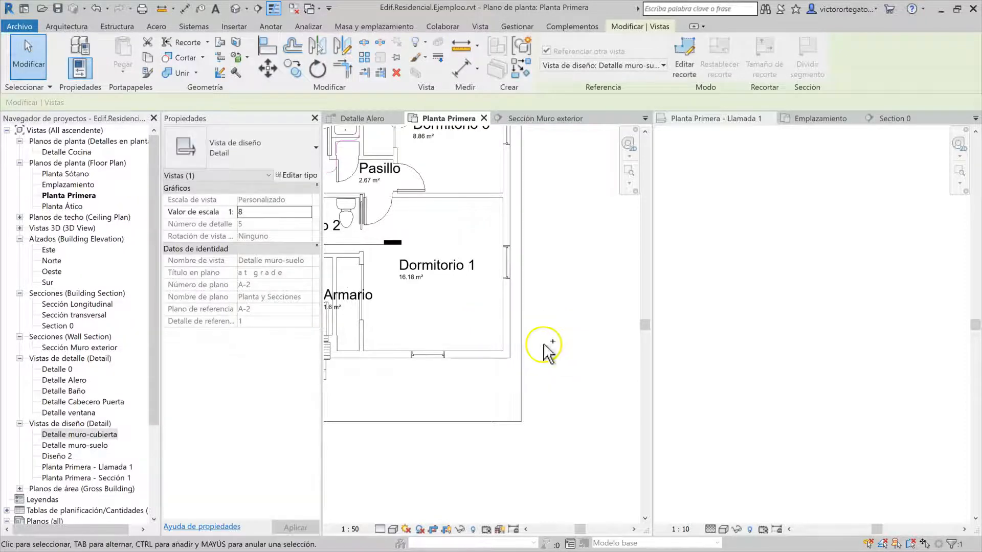
{"action": "left_click", "coordinate": [543, 345]}
{"action": "left_click", "coordinate": [486, 340]}
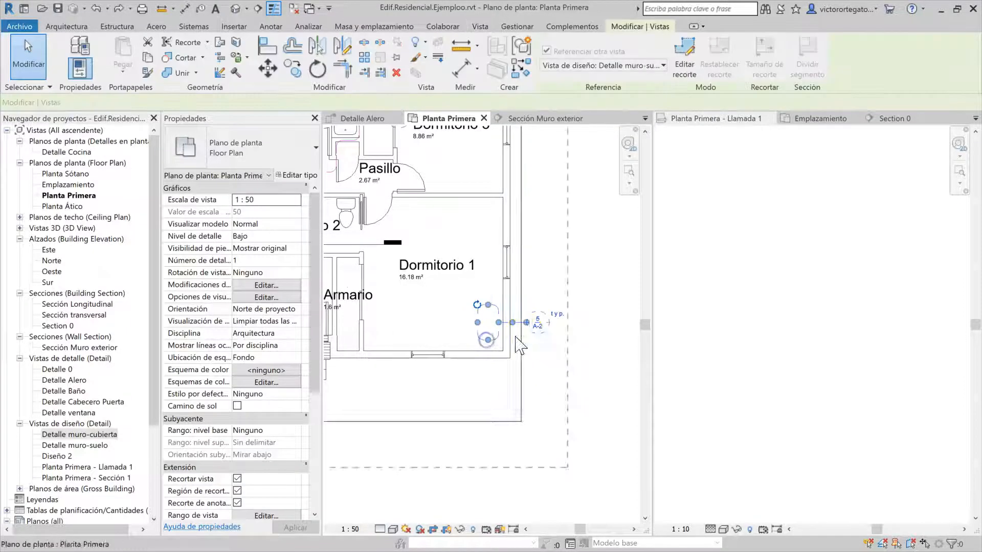
{"action": "left_click_drag", "start_coordinate": [446, 327], "coordinate": [436, 328]}
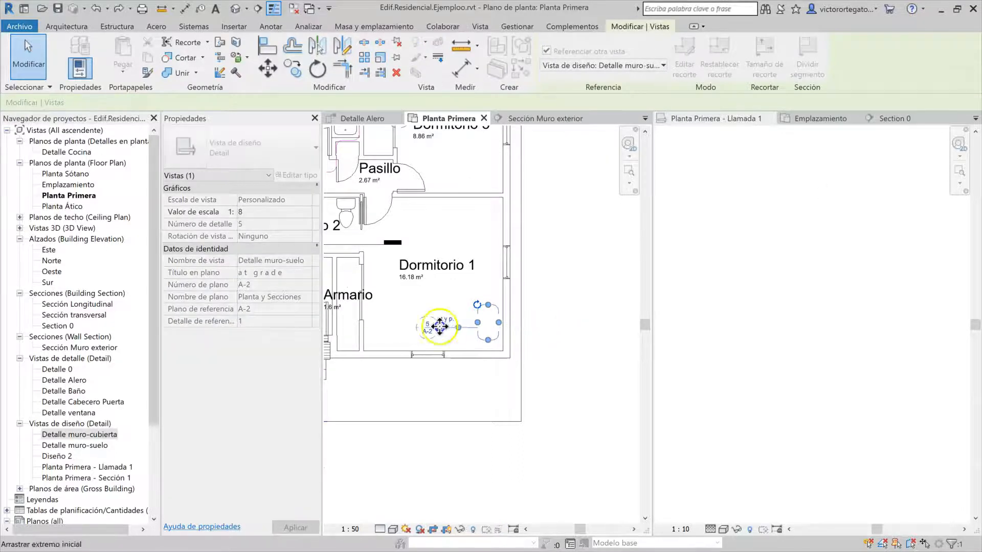
{"action": "left_click_drag", "start_coordinate": [498, 323], "coordinate": [532, 317]}
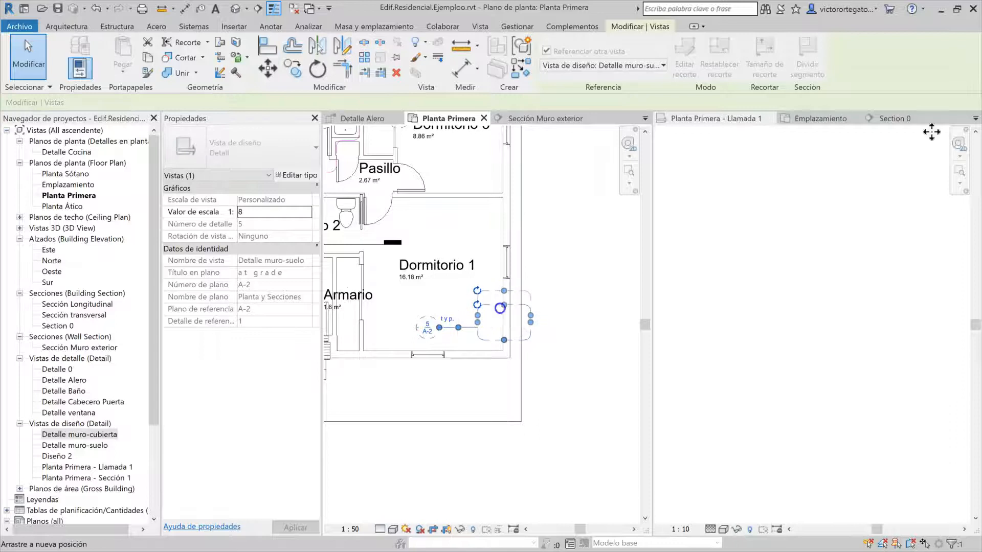
{"action": "left_click_drag", "start_coordinate": [438, 328], "coordinate": [482, 382]}
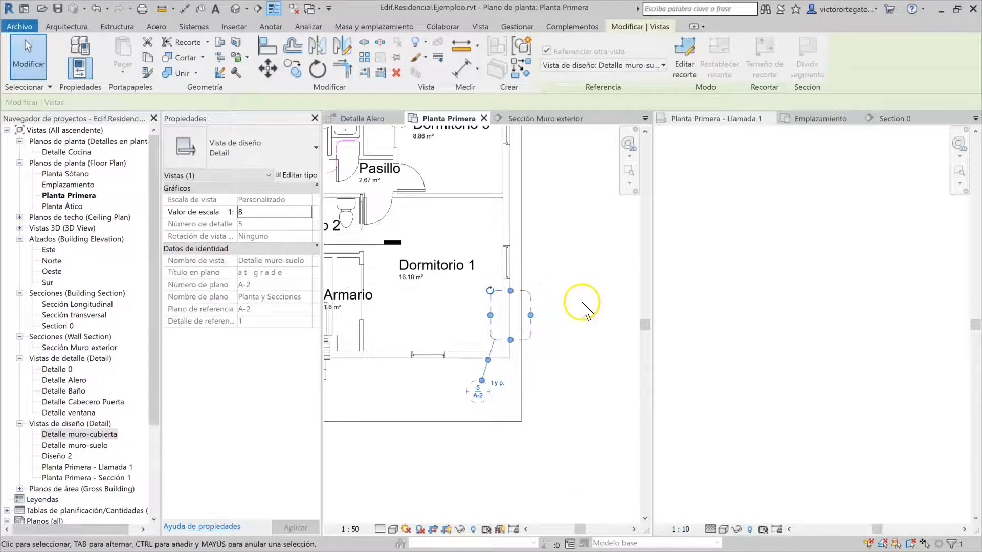
{"action": "left_click", "coordinate": [557, 402]}
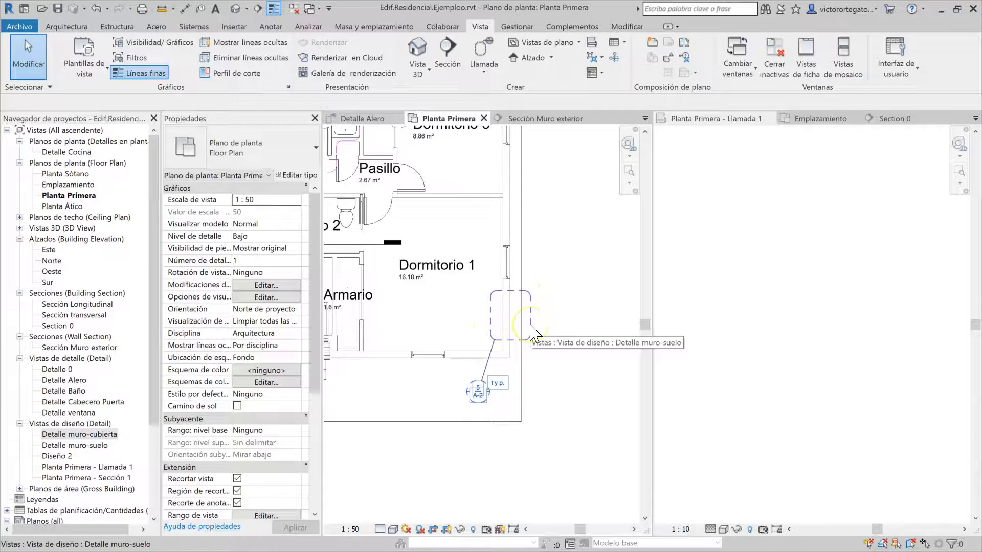
Step: View the Detalle muro-suelo drafting view referenced by the Dormitorio 1 callout, and return to Planta Primera
{"action": "right_click", "coordinate": [531, 333]}
{"action": "left_click", "coordinate": [577, 110]}
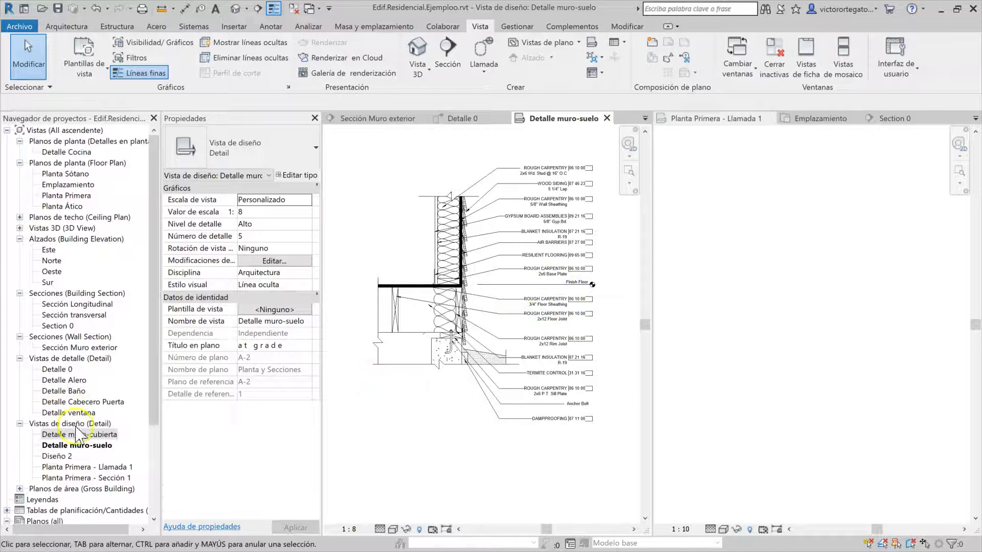
{"action": "left_click", "coordinate": [606, 118]}
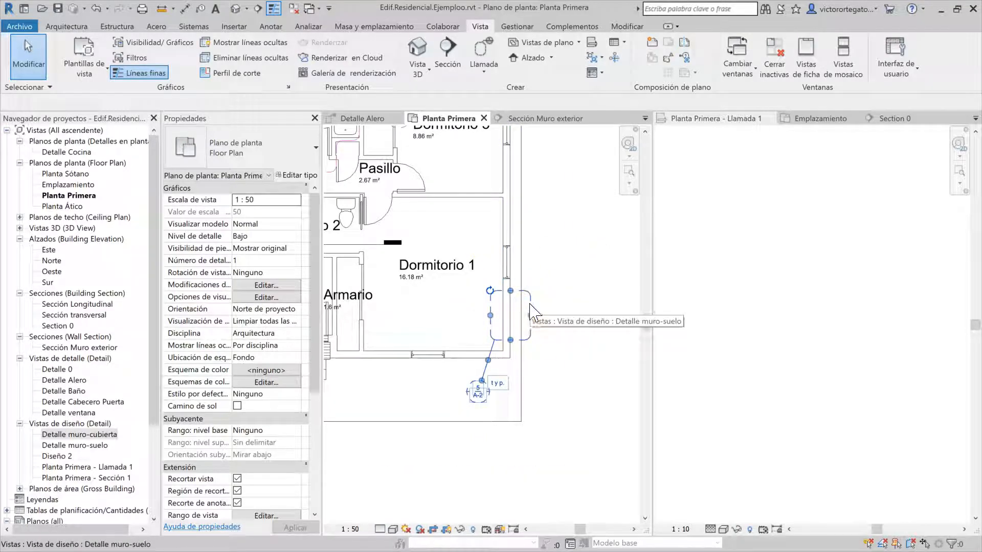
Step: Widen the Dormitorio 1 callout slightly and display its referenced Detalle muro-suelo view beside the Planta Primera plan
{"action": "left_click", "coordinate": [478, 319]}
{"action": "mouse_move", "coordinate": [489, 315]}
{"action": "left_mouse_down"}
{"action": "mouse_move", "coordinate": [473, 315]}
{"action": "mouse_move", "coordinate": [502, 234]}
{"action": "mouse_move", "coordinate": [501, 289]}
{"action": "mouse_move", "coordinate": [488, 312]}
{"action": "left_mouse_up"}
{"action": "right_click", "coordinate": [489, 302]}
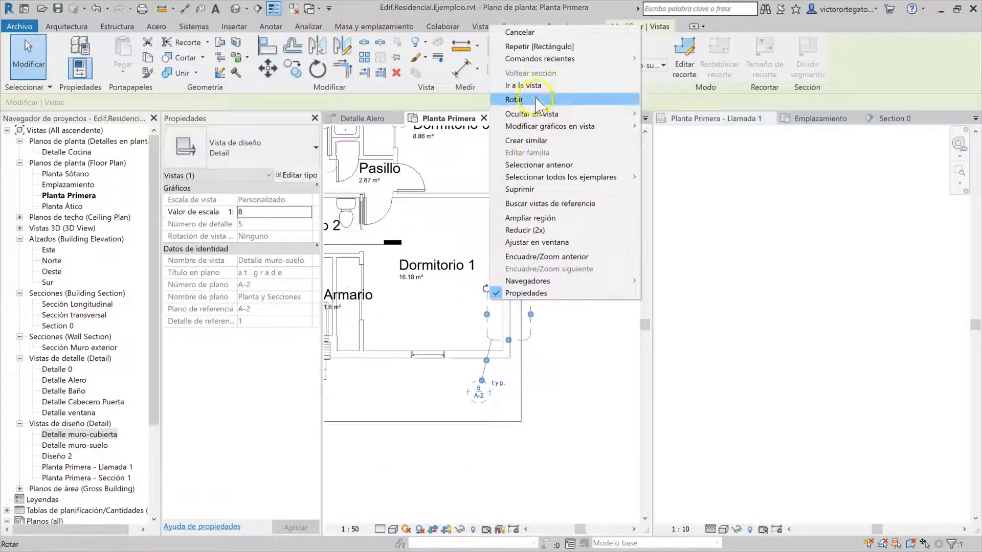
{"action": "left_click", "coordinate": [536, 86]}
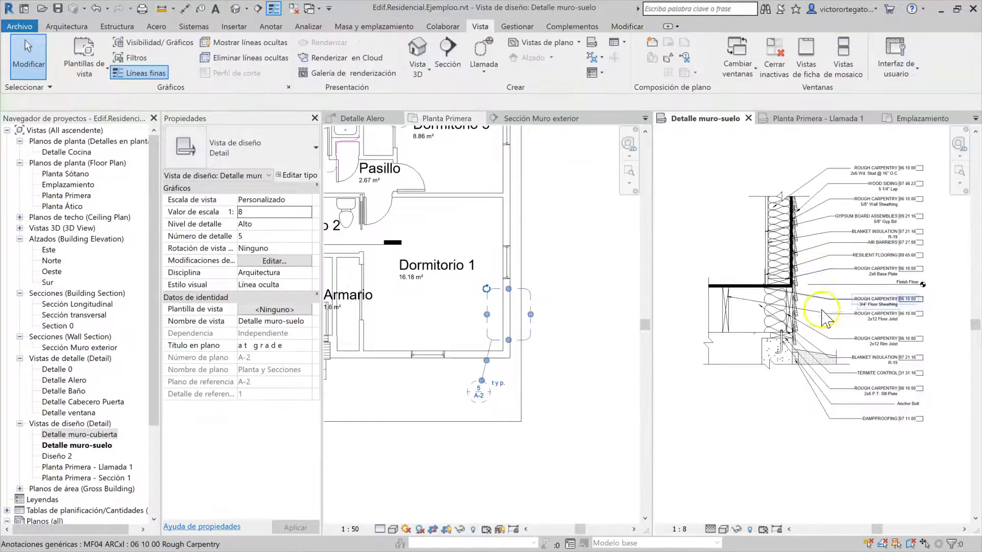
Step: Enlarge and shift the Dormitorio 1 callout boundary so it also surrounds the window in the exterior wall
{"action": "left_click", "coordinate": [508, 290]}
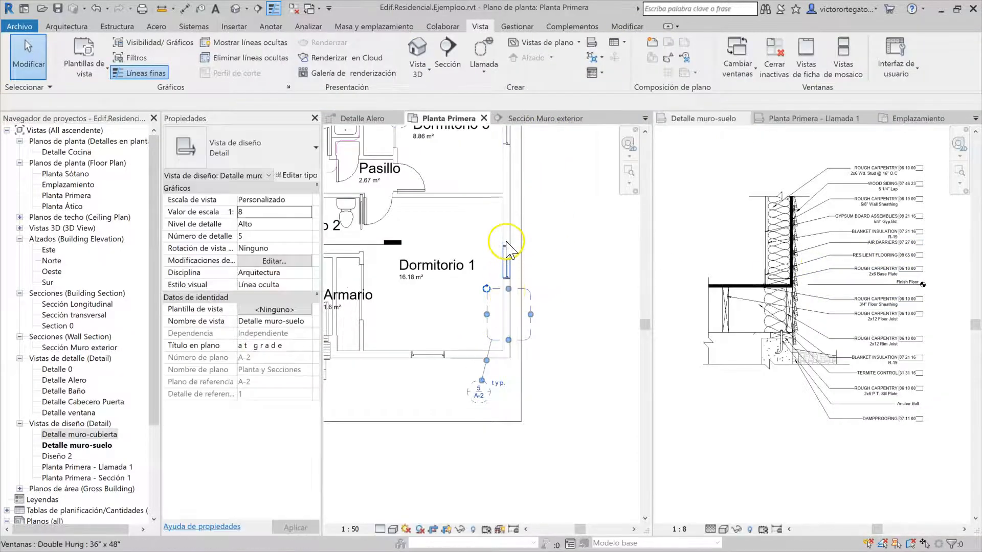
{"action": "left_click", "coordinate": [481, 318]}
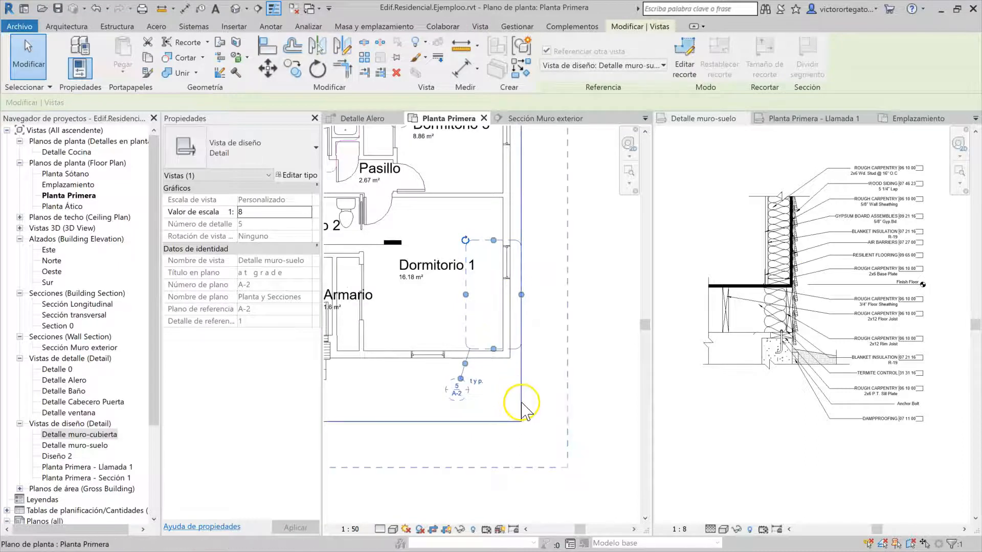
{"action": "left_click", "coordinate": [480, 27]}
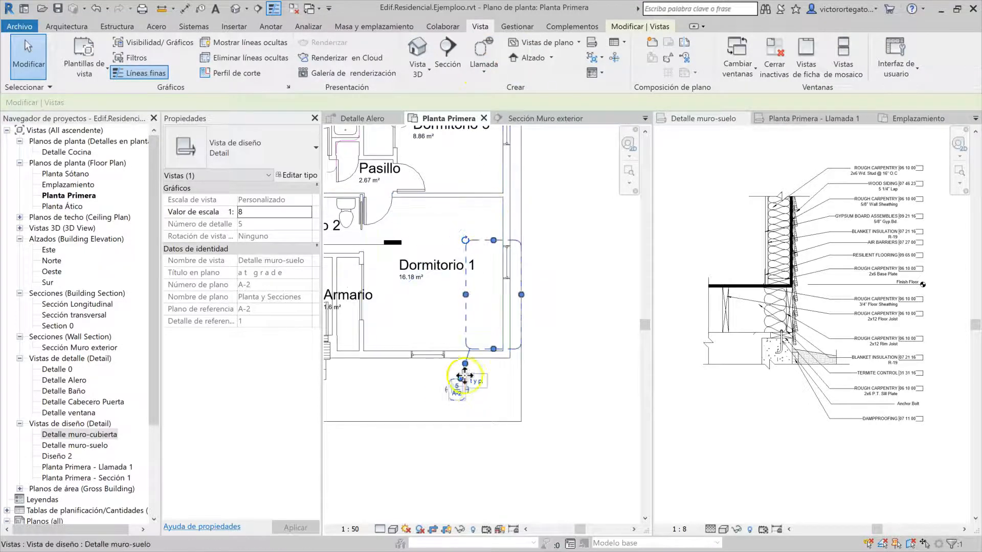
{"action": "scroll", "coordinate": [559, 427], "scroll_direction": "down", "scroll_amount": 5}
{"action": "left_click", "coordinate": [493, 355]}
Step: Draw a horizontal section across the stairwell's exterior wall into Dormitorio 2 that references the existing Sección Muro exterior view
{"action": "scroll", "coordinate": [492, 354], "scroll_direction": "up", "scroll_amount": 3}
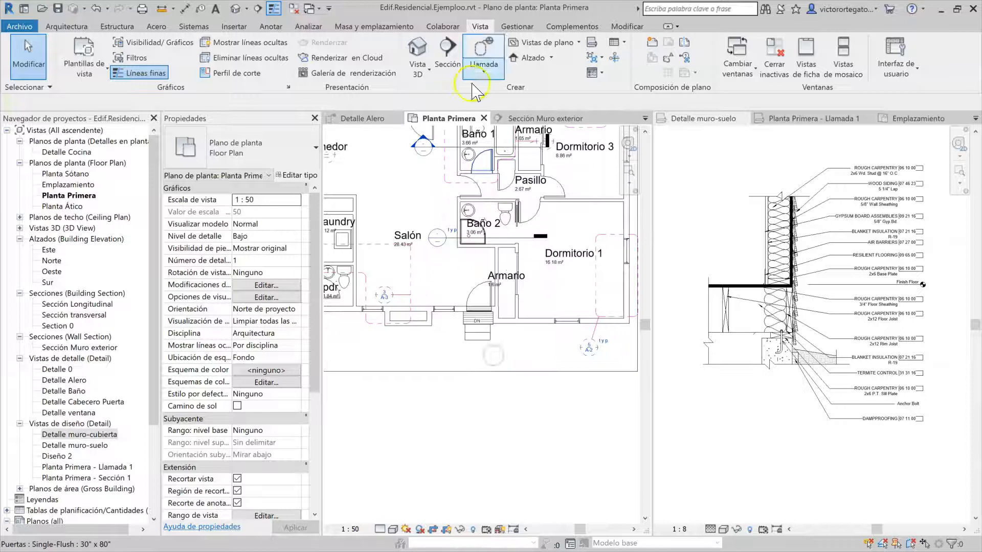
{"action": "left_click", "coordinate": [447, 51]}
{"action": "scroll", "coordinate": [518, 326], "scroll_direction": "up", "scroll_amount": 2}
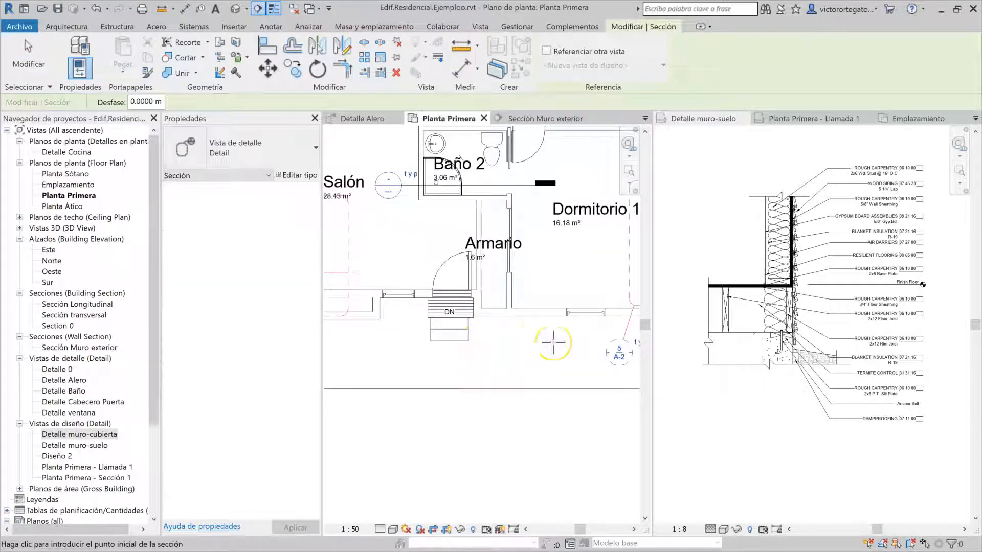
{"action": "left_click", "coordinate": [561, 53]}
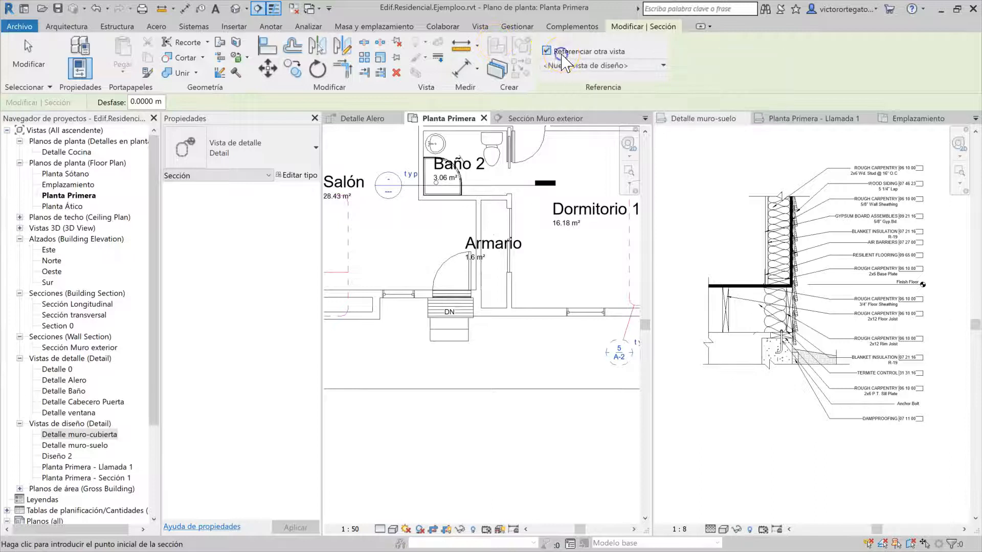
{"action": "left_click", "coordinate": [601, 66]}
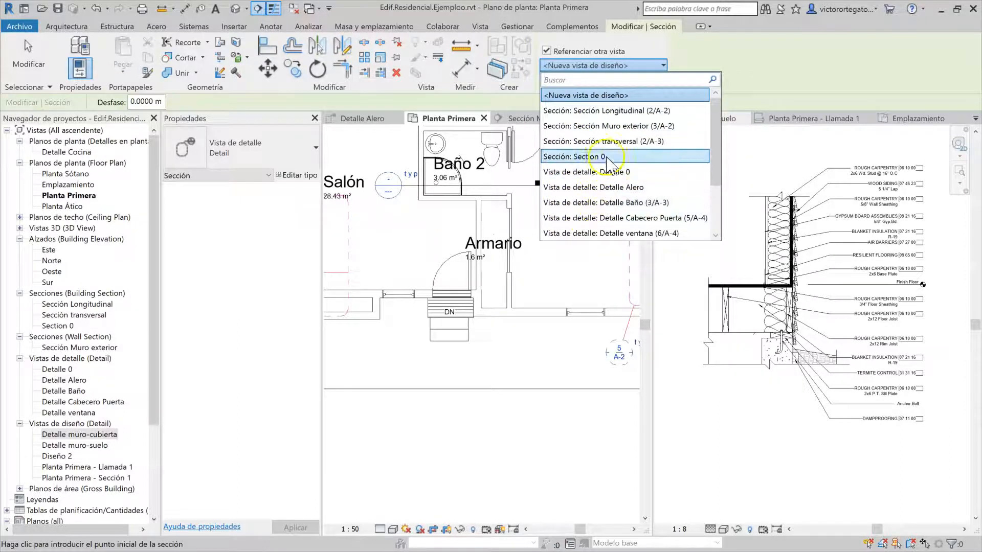
{"action": "left_click", "coordinate": [596, 127]}
{"action": "scroll", "coordinate": [598, 327], "scroll_direction": "down", "scroll_amount": 1}
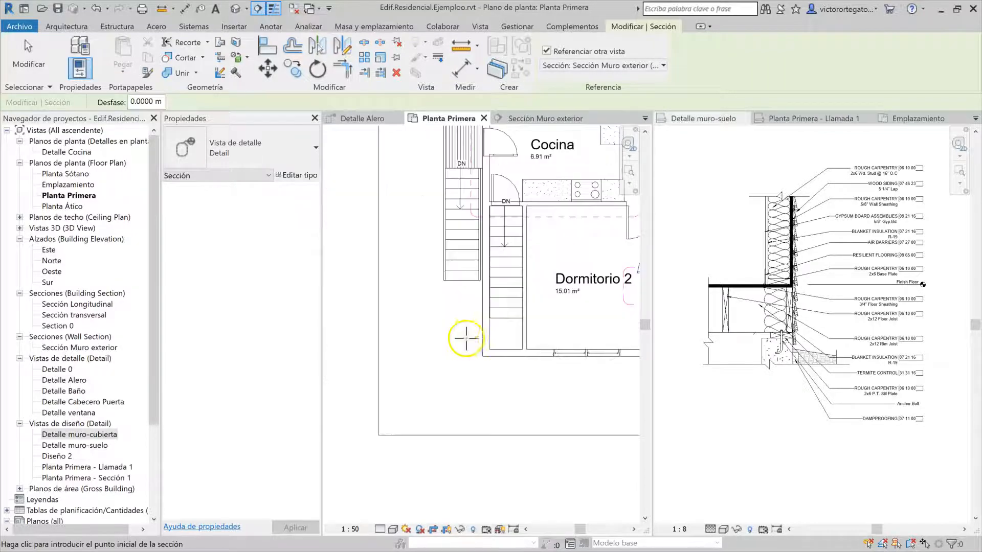
{"action": "left_click", "coordinate": [461, 328]}
{"action": "left_click", "coordinate": [566, 327]}
{"action": "key", "text": "Escape"}
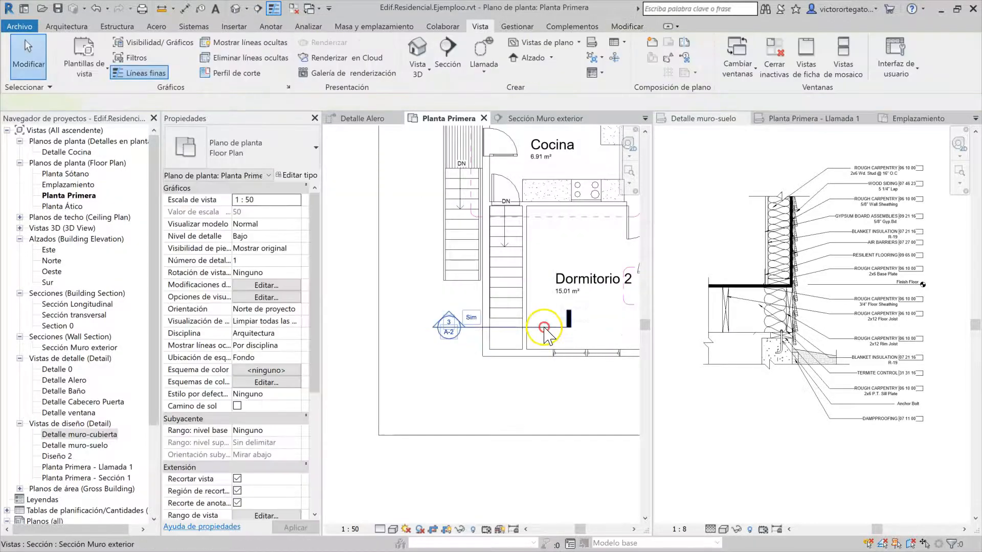
Step: View the Sección Muro exterior view referenced by the Dormitorio 2 section, and return to Planta Primera
{"action": "right_click", "coordinate": [557, 327]}
{"action": "left_click", "coordinate": [579, 110]}
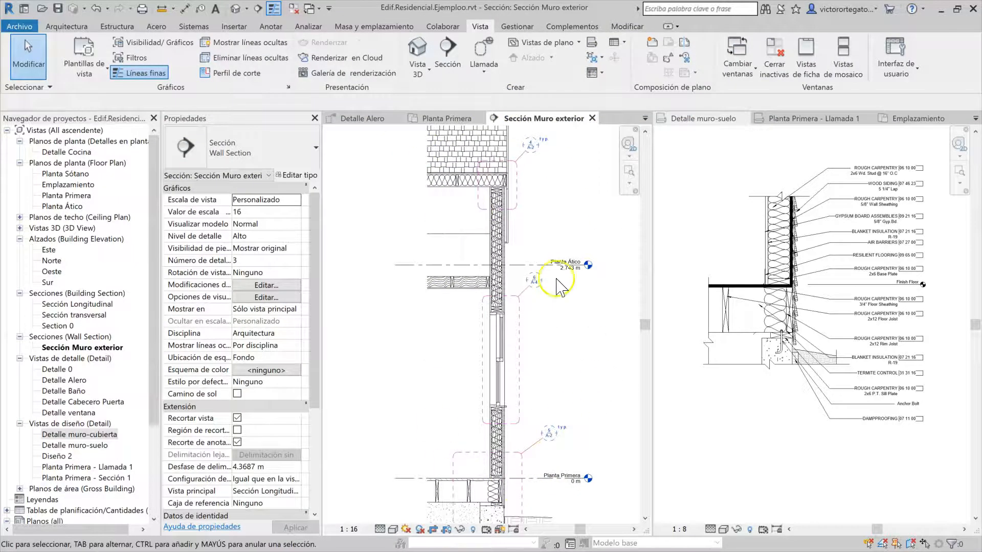
{"action": "left_click", "coordinate": [592, 118]}
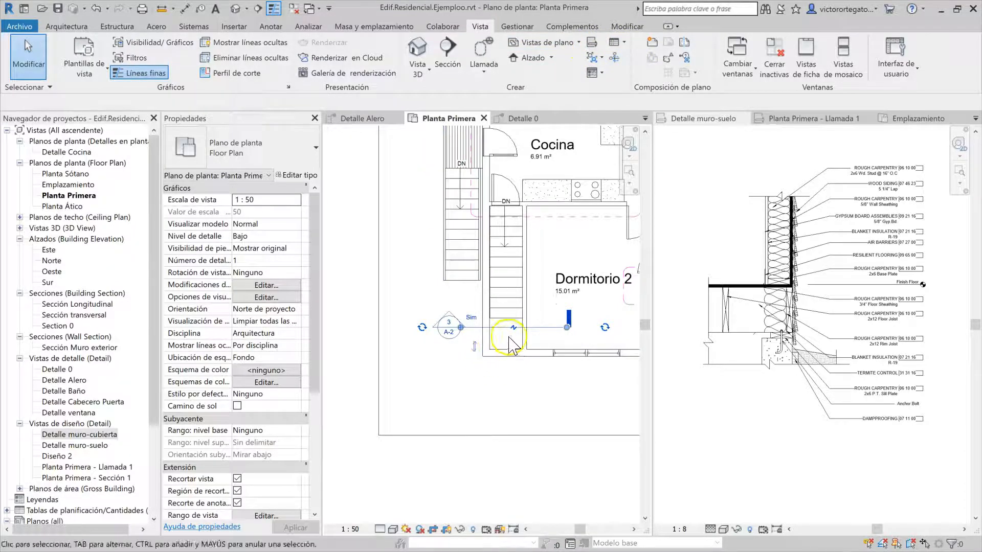
Step: Check which existing sections, detail views and drafting views the Dormitorio 2 section can reference instead
{"action": "left_click", "coordinate": [560, 328]}
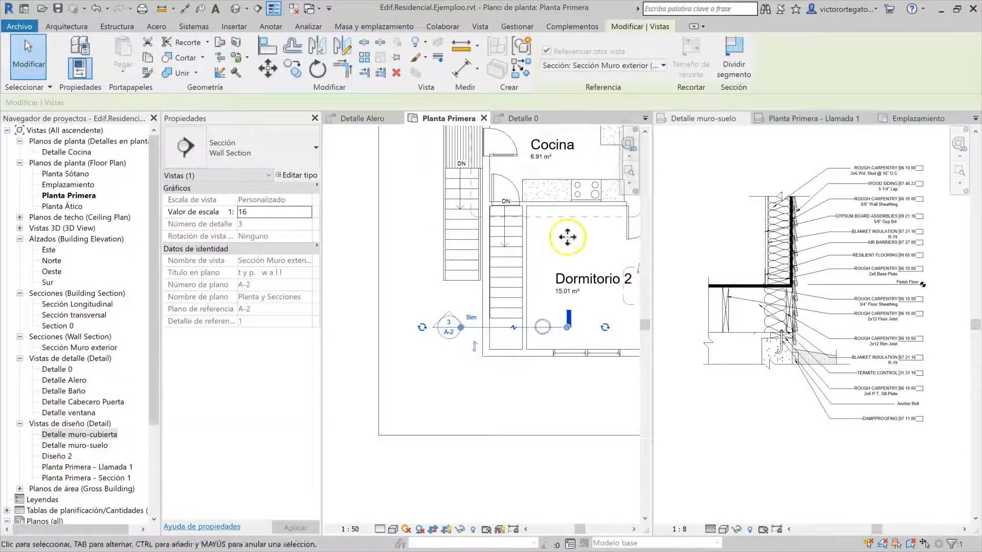
{"action": "left_click", "coordinate": [568, 66]}
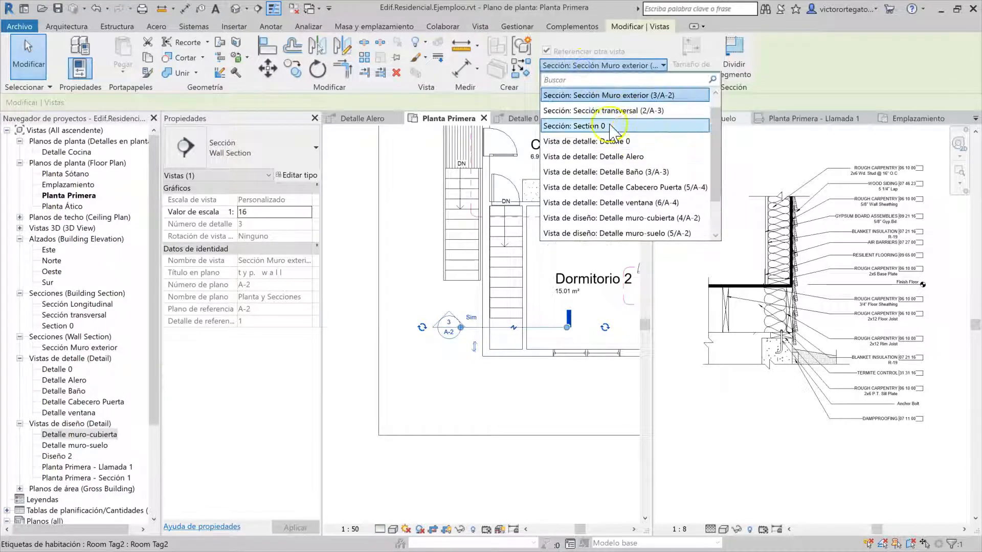
{"action": "scroll", "coordinate": [591, 225], "scroll_direction": "up", "scroll_amount": 1}
{"action": "scroll", "coordinate": [609, 115], "scroll_direction": "down", "scroll_amount": 2}
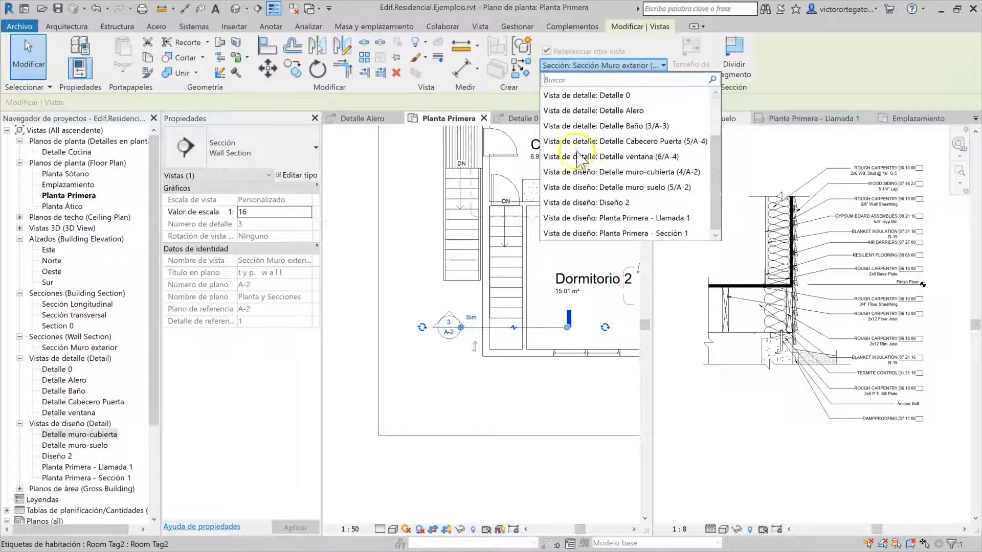
{"action": "scroll", "coordinate": [608, 188], "scroll_direction": "up", "scroll_amount": 2}
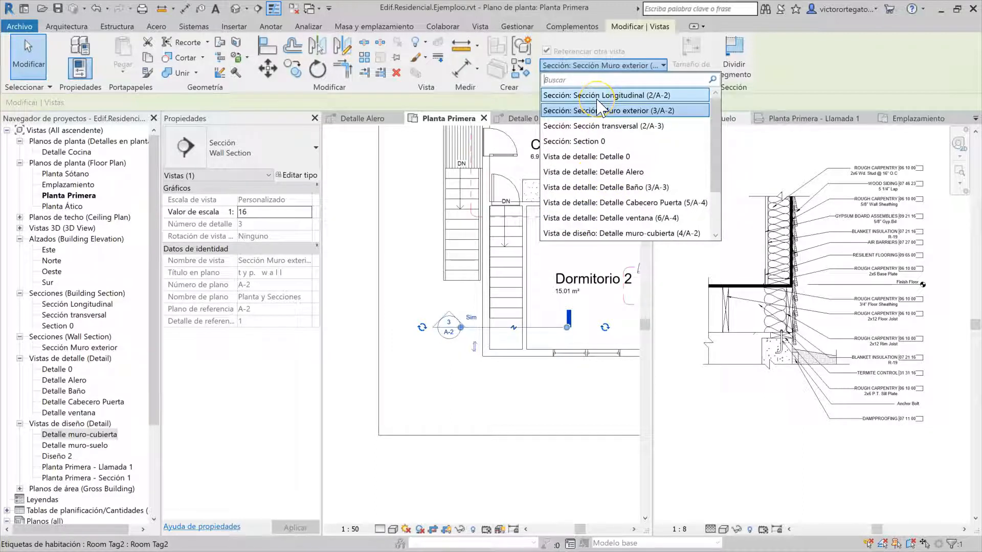
{"action": "scroll", "coordinate": [624, 172], "scroll_direction": "down", "scroll_amount": 2}
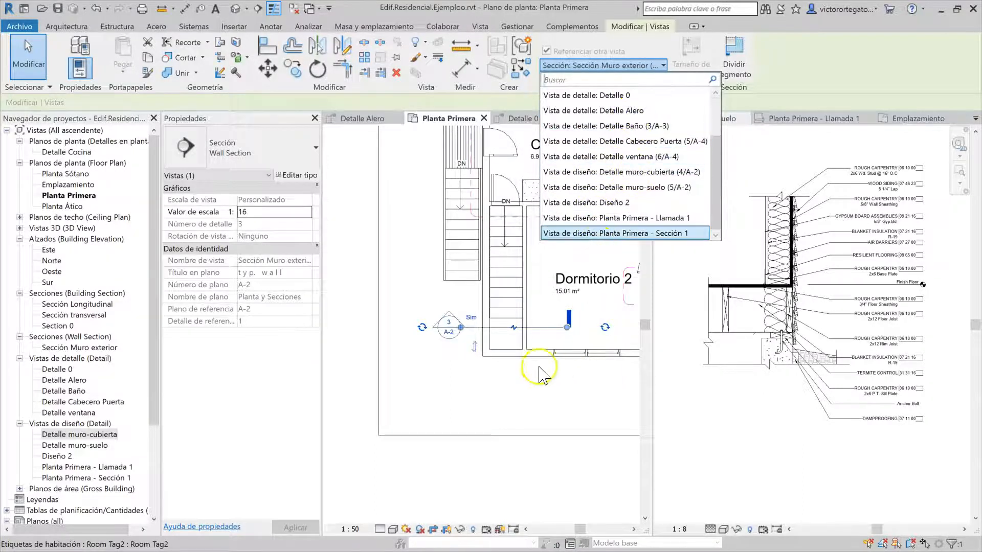
{"action": "left_click", "coordinate": [501, 399]}
Step: Check which views a new callout in Planta Primera can reference, with Referenciar otra vista enabled
{"action": "scroll", "coordinate": [502, 398], "scroll_direction": "down", "scroll_amount": 2}
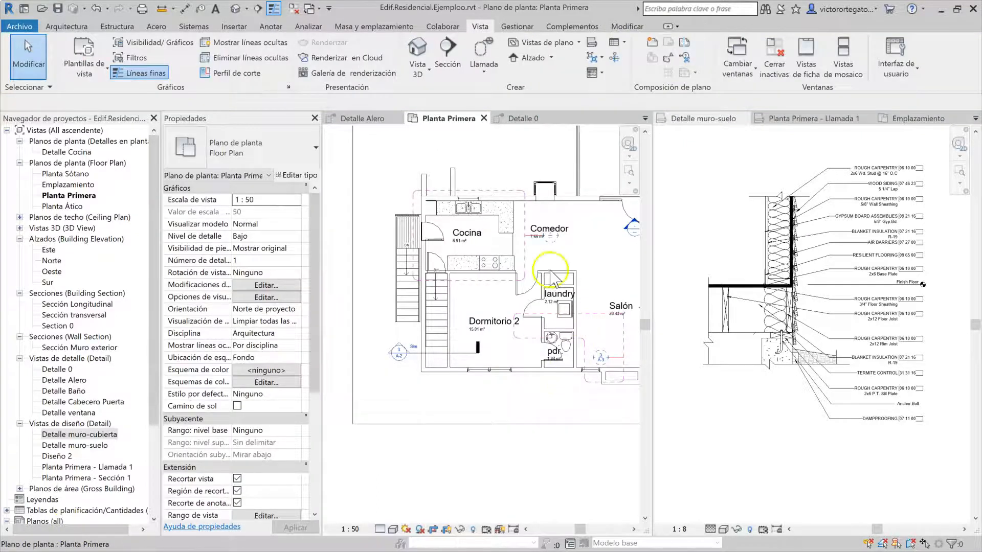
{"action": "left_click", "coordinate": [490, 59]}
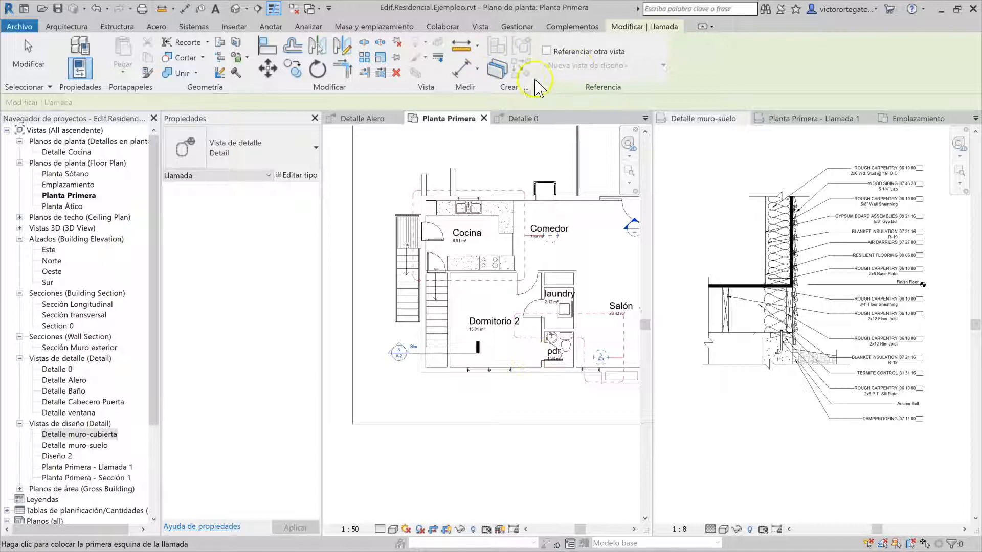
{"action": "left_click", "coordinate": [563, 50]}
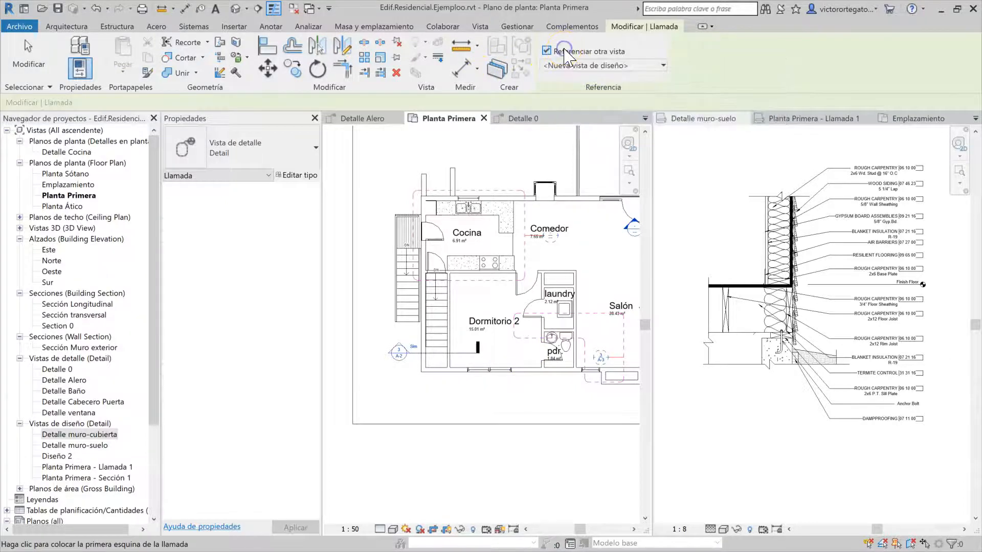
{"action": "left_click", "coordinate": [587, 65]}
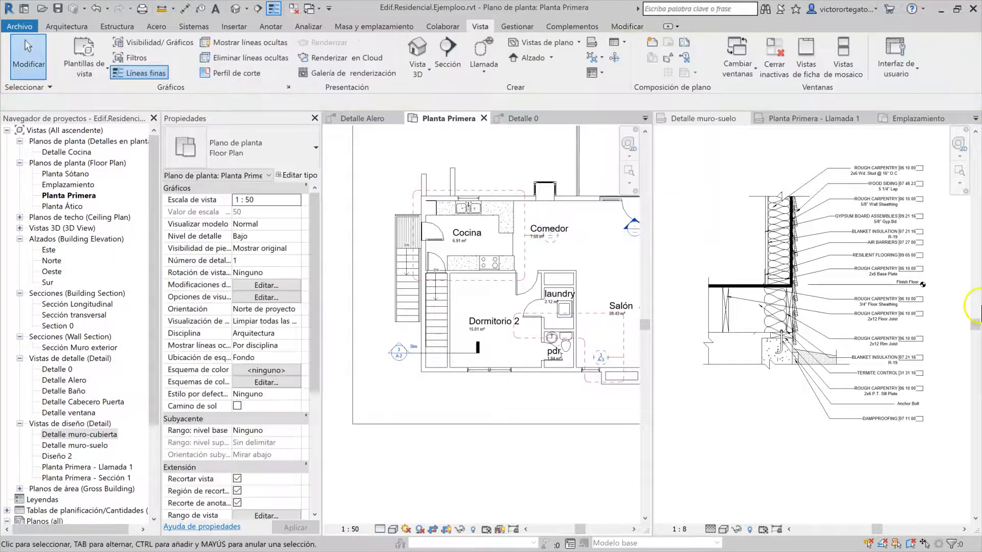
Step: Check which views a callout started in the Detalle muro-suelo drafting view can reference, and leave the command
{"action": "left_click", "coordinate": [731, 208]}
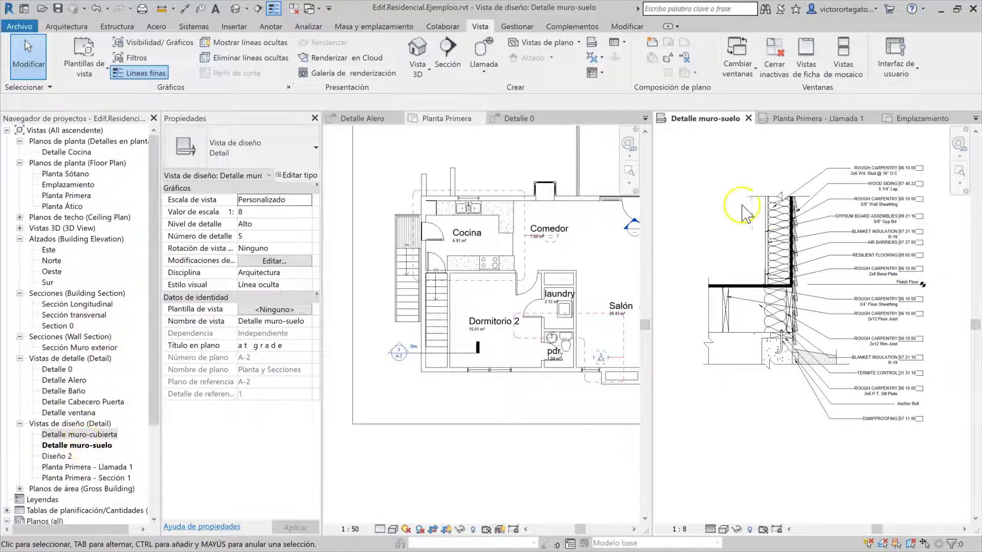
{"action": "left_click", "coordinate": [483, 64]}
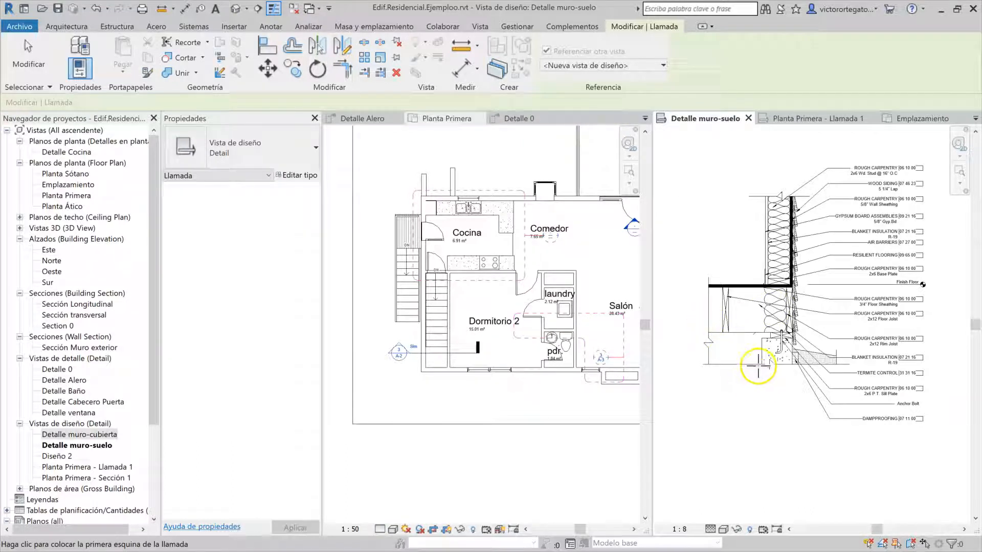
{"action": "left_click", "coordinate": [570, 65]}
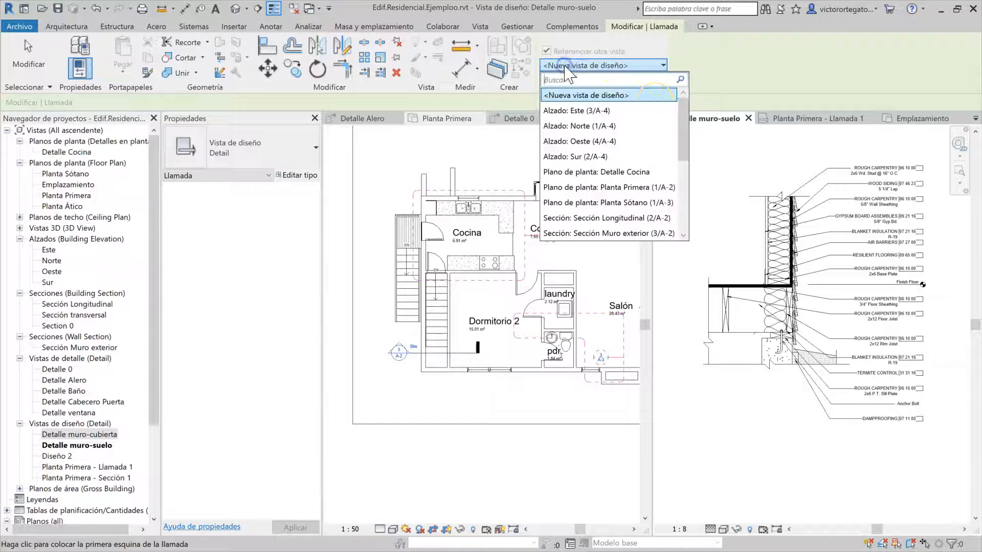
{"action": "left_click", "coordinate": [604, 68]}
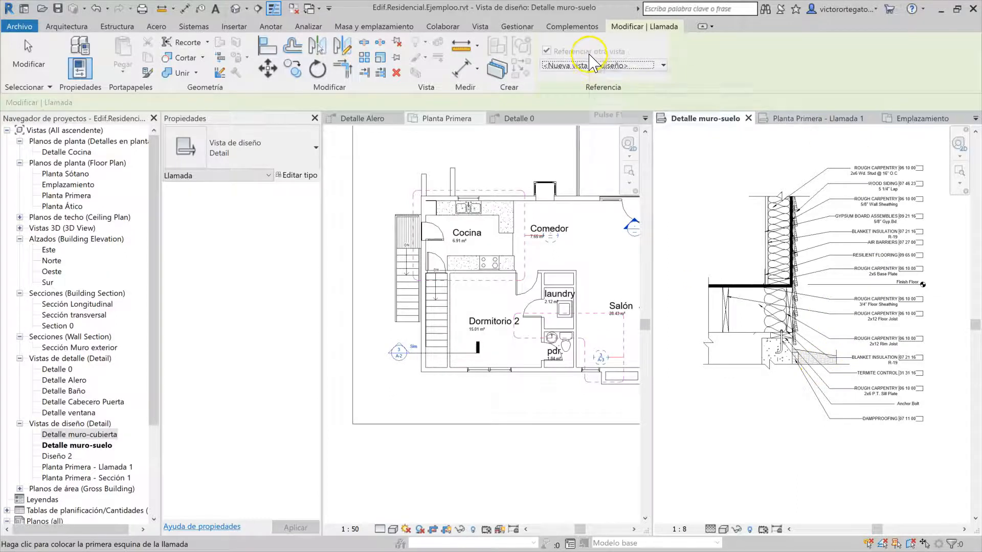
{"action": "key", "text": "Escape"}
Step: In Planta Primera, examine the reference labels beside the Dormitorio 2 section head and the Dormitorio 1 callout head
{"action": "scroll", "coordinate": [499, 378], "scroll_direction": "down", "scroll_amount": 1}
{"action": "middle_click_drag", "start_coordinate": [499, 378], "coordinate": [461, 377]}
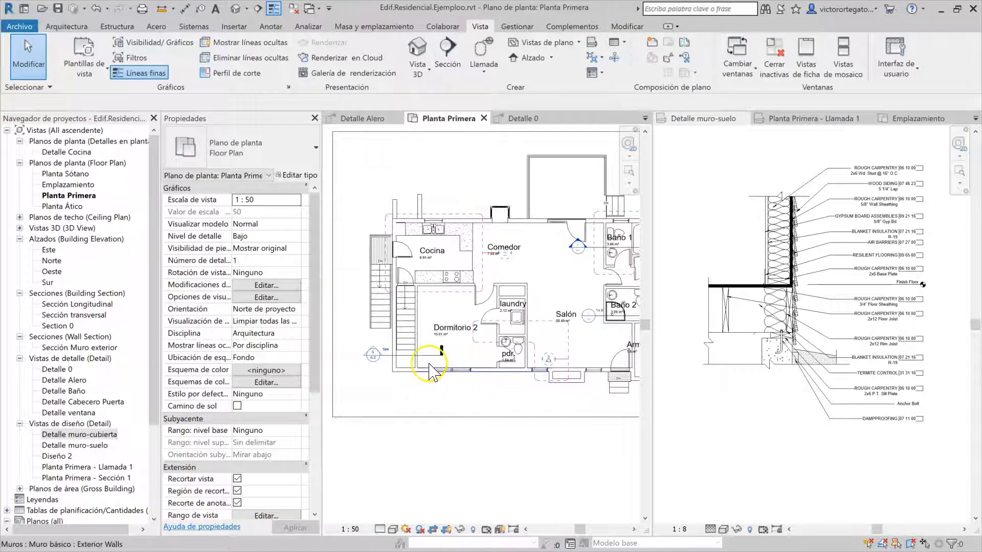
{"action": "scroll", "coordinate": [385, 362], "scroll_direction": "up", "scroll_amount": 4}
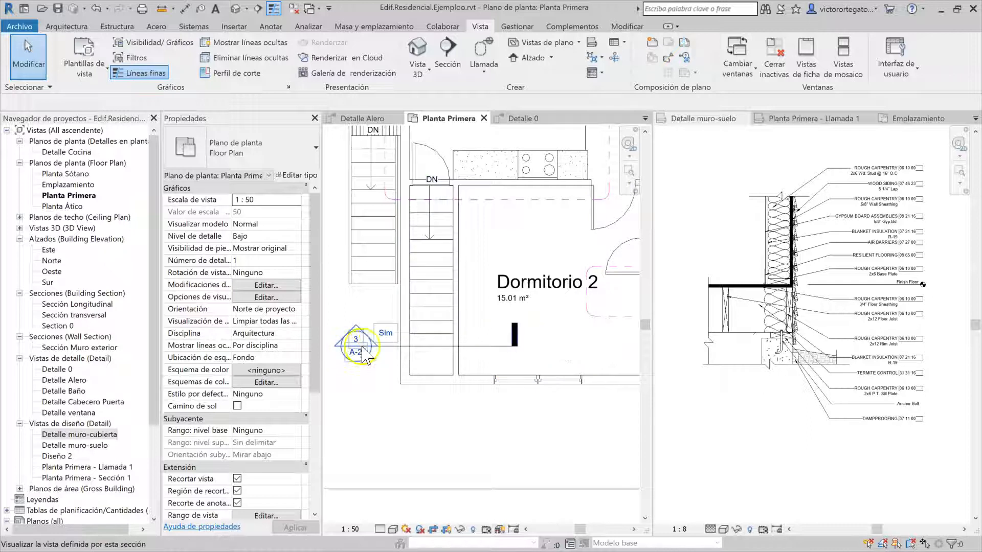
{"action": "scroll", "coordinate": [369, 343], "scroll_direction": "up", "scroll_amount": 3}
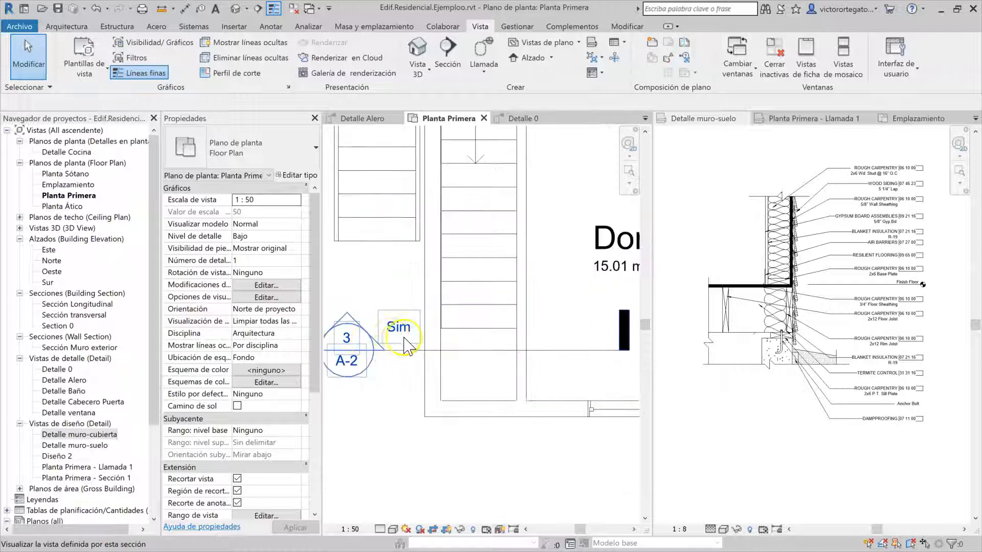
{"action": "scroll", "coordinate": [404, 345], "scroll_direction": "down", "scroll_amount": 6}
{"action": "middle_click_drag", "start_coordinate": [591, 405], "coordinate": [479, 420]}
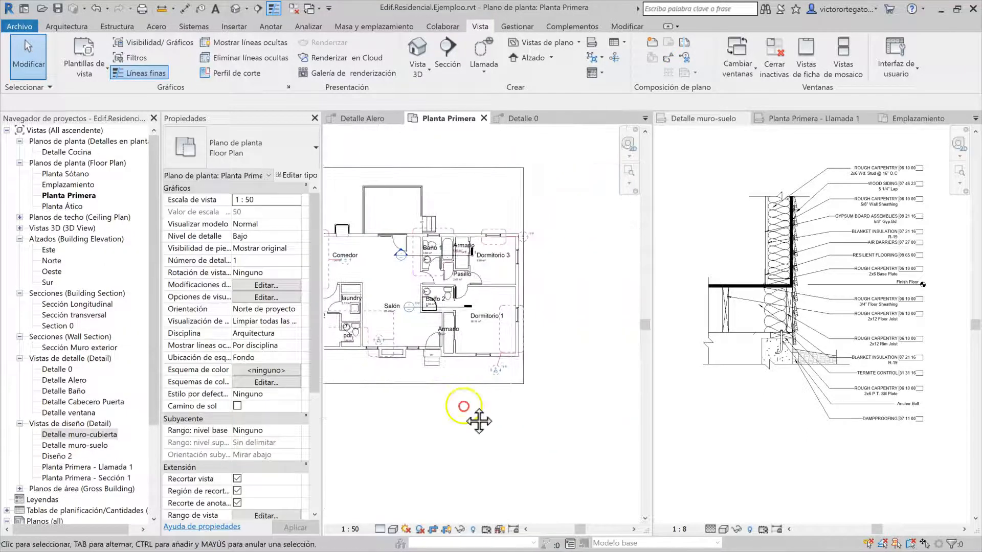
{"action": "scroll", "coordinate": [491, 329], "scroll_direction": "up", "scroll_amount": 4}
{"action": "left_click", "coordinate": [471, 325]}
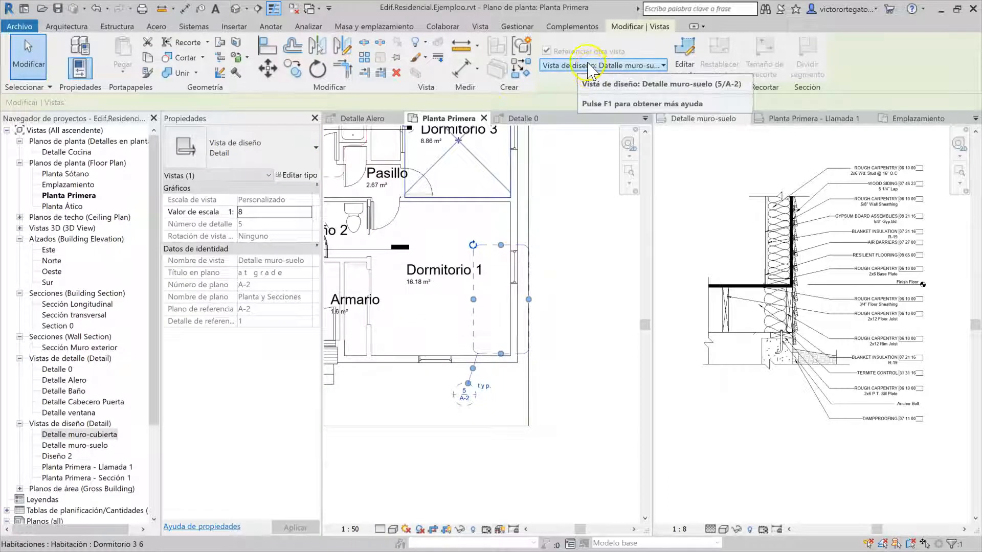
{"action": "key", "text": "Escape"}
{"action": "scroll", "coordinate": [476, 387], "scroll_direction": "up", "scroll_amount": 3}
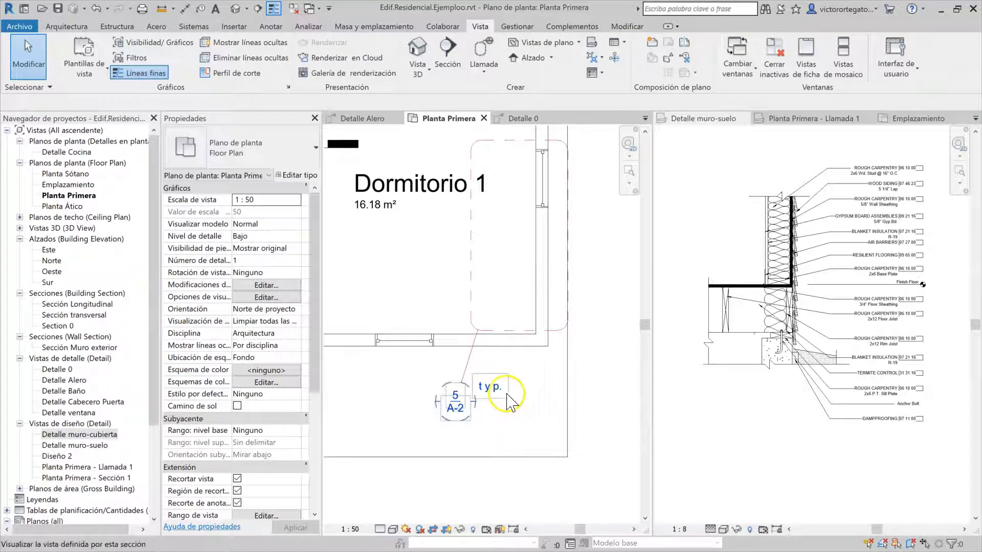
{"action": "scroll", "coordinate": [503, 403], "scroll_direction": "down", "scroll_amount": 1}
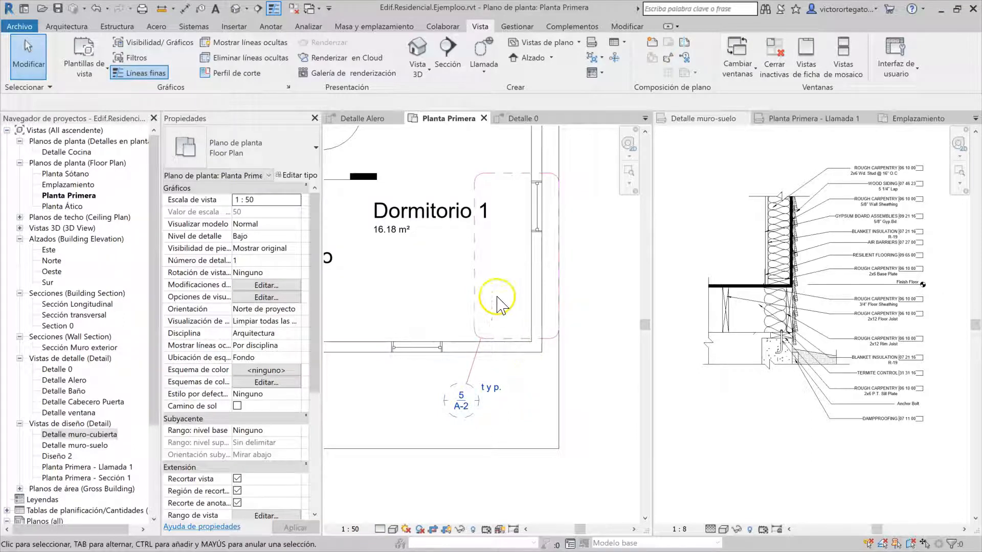
Step: Set the reference label text of the Dormitorio 1 callout's Detail view type to REF
{"action": "left_click", "coordinate": [475, 283]}
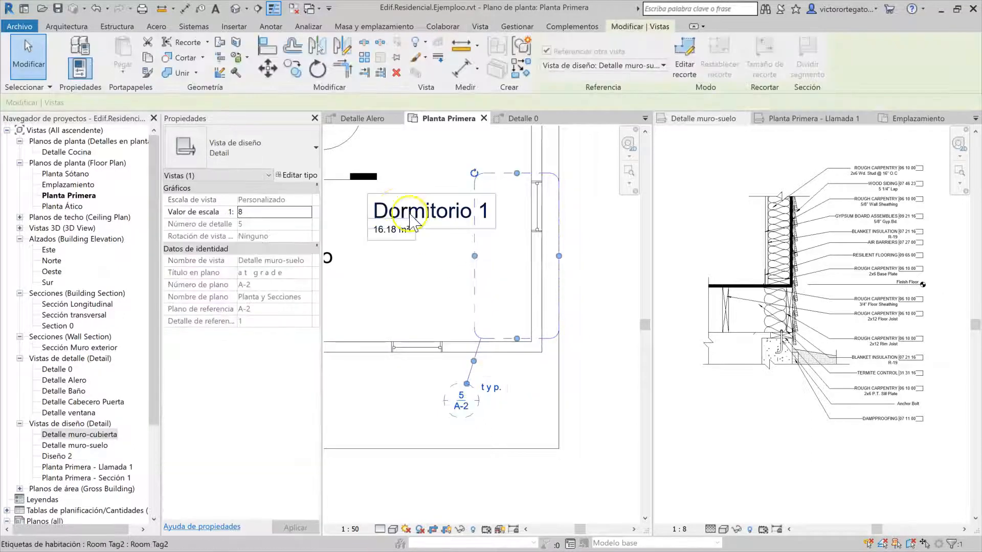
{"action": "left_click", "coordinate": [296, 175]}
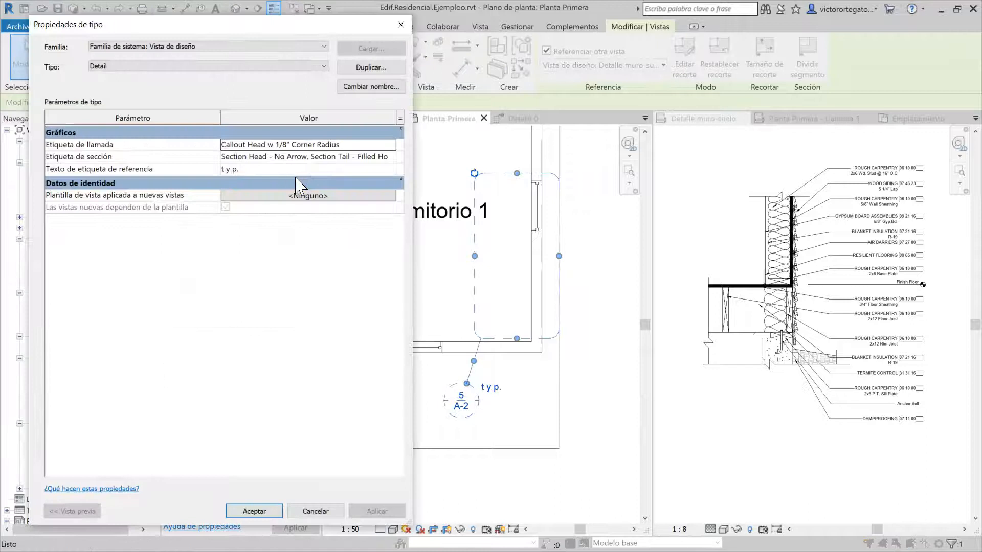
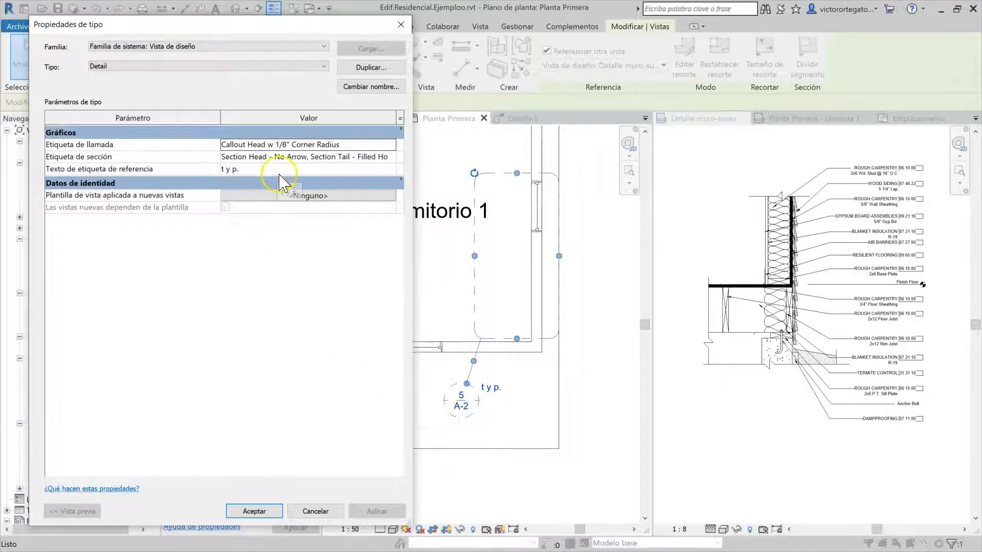
{"action": "left_click", "coordinate": [255, 170]}
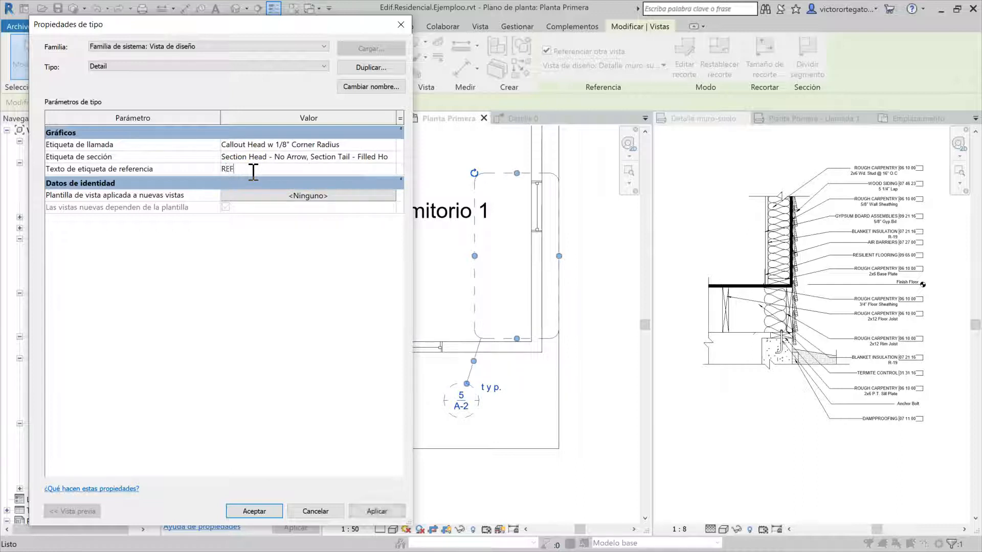
{"action": "type", "text": "REF"}
{"action": "left_click", "coordinate": [261, 513]}
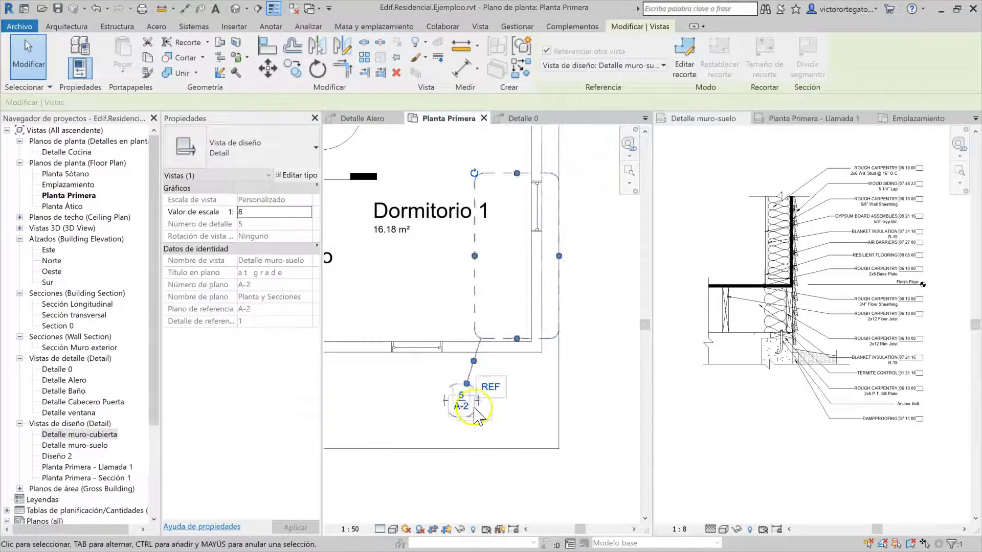
{"action": "left_click", "coordinate": [588, 394]}
Step: Compare the view types behind the Dormitorio 2 section and the Dormitorio 1 callout
{"action": "scroll", "coordinate": [589, 395], "scroll_direction": "down", "scroll_amount": 5}
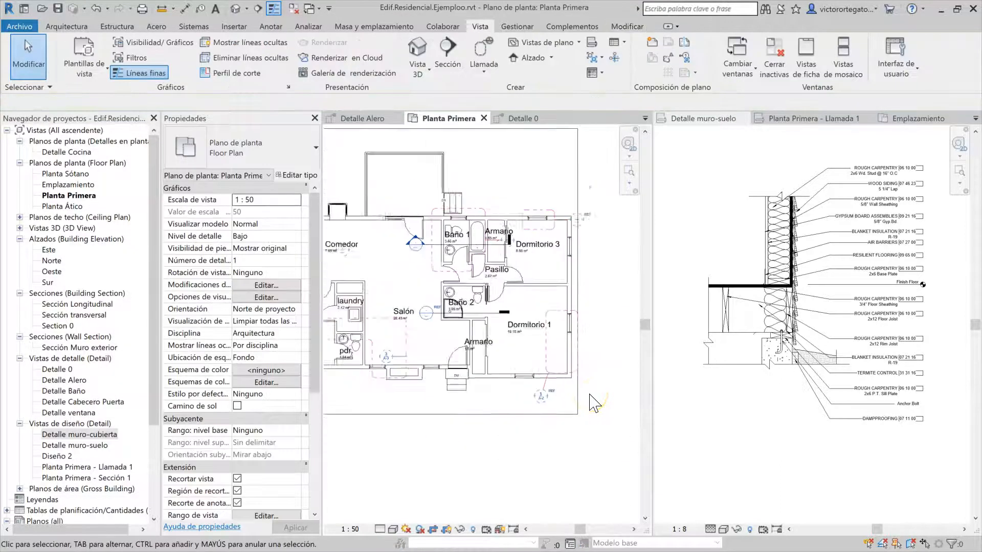
{"action": "scroll", "coordinate": [589, 395], "scroll_direction": "down", "scroll_amount": 3}
{"action": "scroll", "coordinate": [436, 379], "scroll_direction": "up", "scroll_amount": 5}
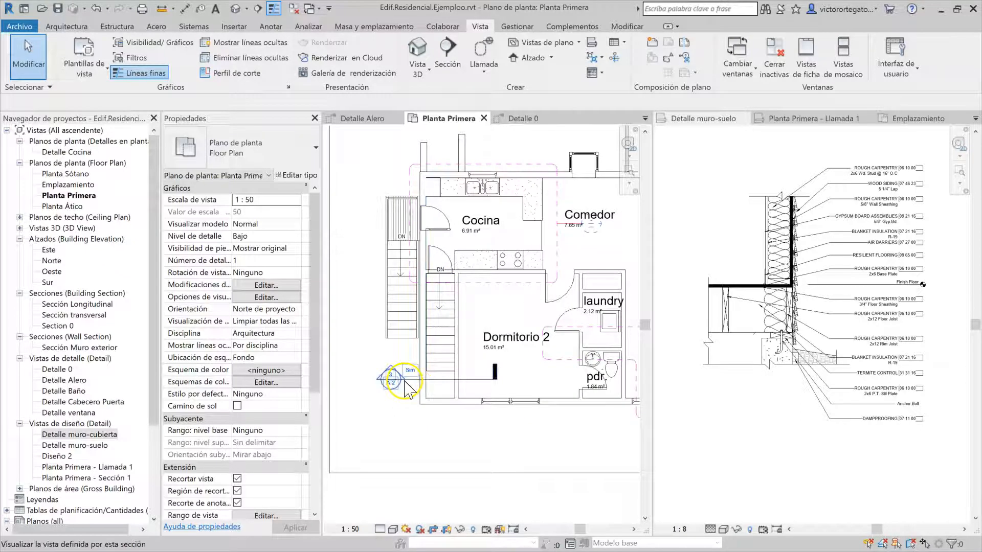
{"action": "scroll", "coordinate": [409, 386], "scroll_direction": "down", "scroll_amount": 3}
{"action": "scroll", "coordinate": [450, 389], "scroll_direction": "up", "scroll_amount": 3}
{"action": "left_click", "coordinate": [473, 383]}
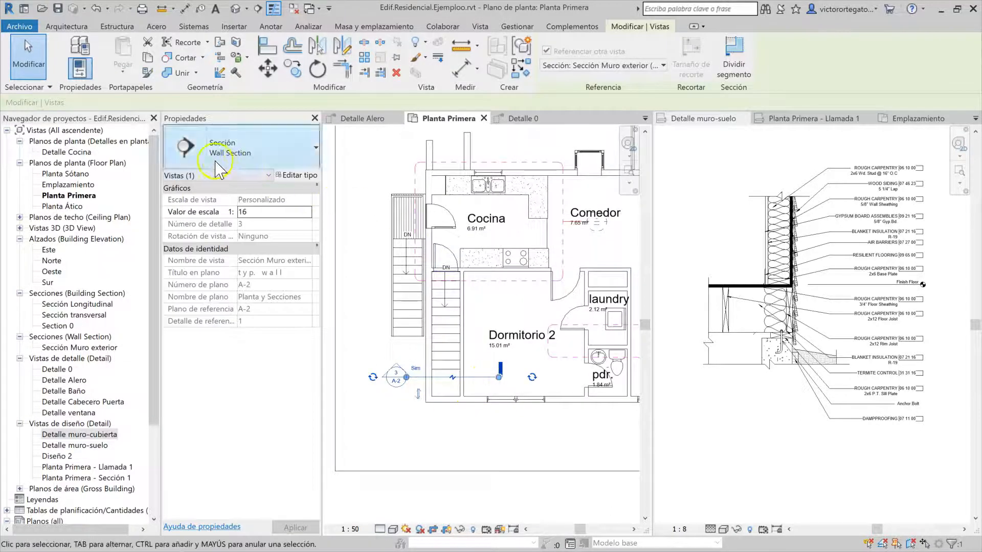
{"action": "scroll", "coordinate": [450, 394], "scroll_direction": "down", "scroll_amount": 5}
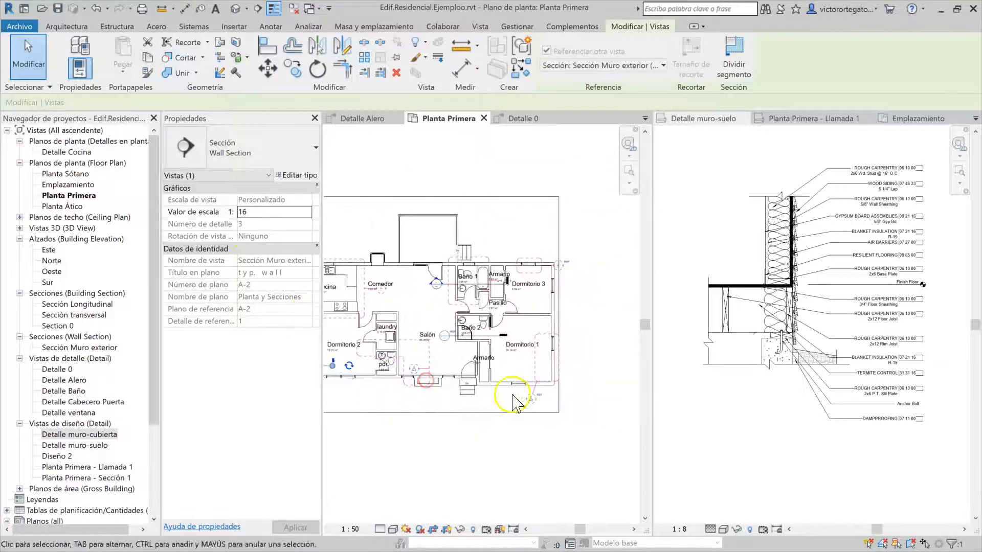
{"action": "scroll", "coordinate": [516, 396], "scroll_direction": "up", "scroll_amount": 3}
{"action": "left_click", "coordinate": [542, 332]}
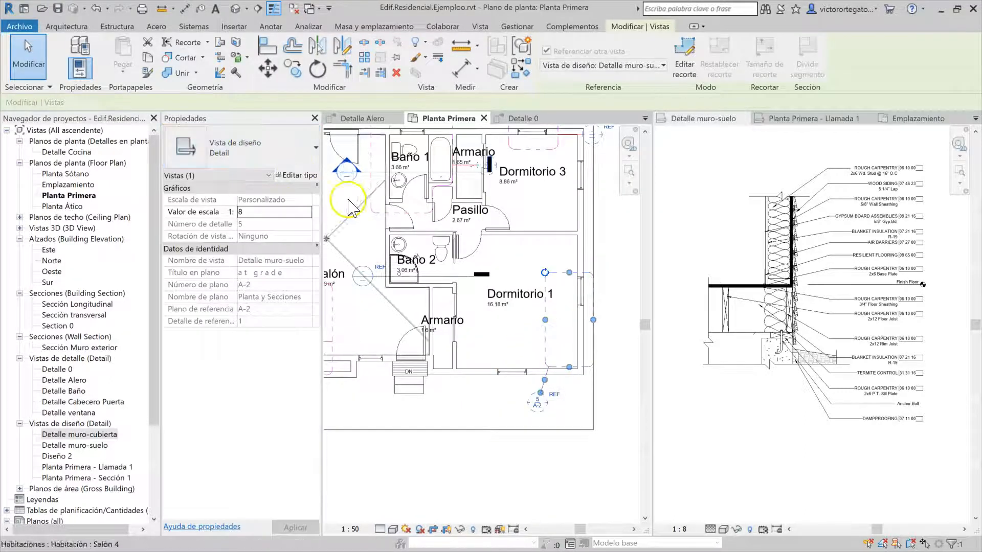
{"action": "scroll", "coordinate": [553, 424], "scroll_direction": "down", "scroll_amount": 4}
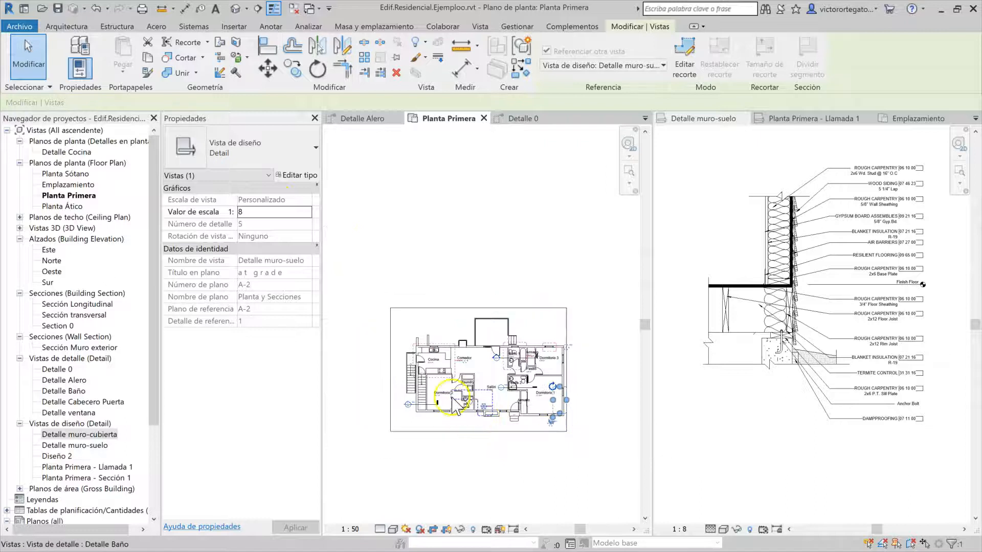
Step: Open the type properties of the Dormitorio 2 section and examine the Wall Section type's reference label text
{"action": "scroll", "coordinate": [408, 403], "scroll_direction": "up", "scroll_amount": 4}
{"action": "left_click", "coordinate": [531, 420]}
{"action": "left_click", "coordinate": [512, 409]}
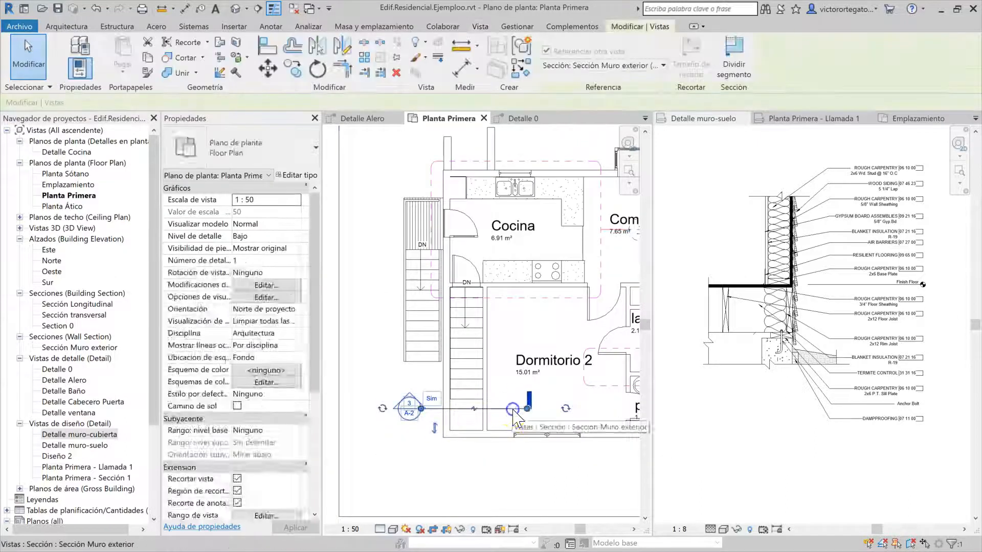
{"action": "left_click", "coordinate": [296, 170]}
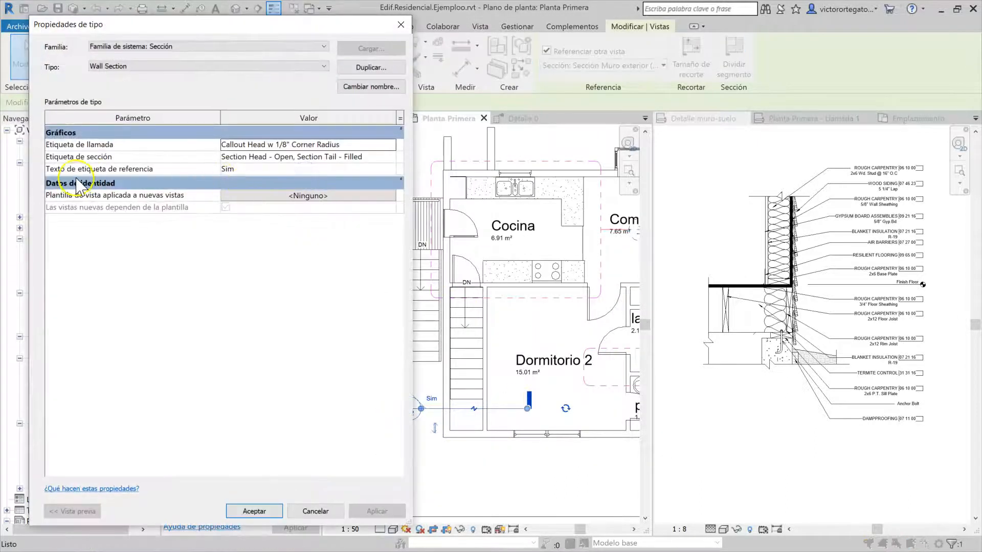
{"action": "left_click", "coordinate": [255, 169]}
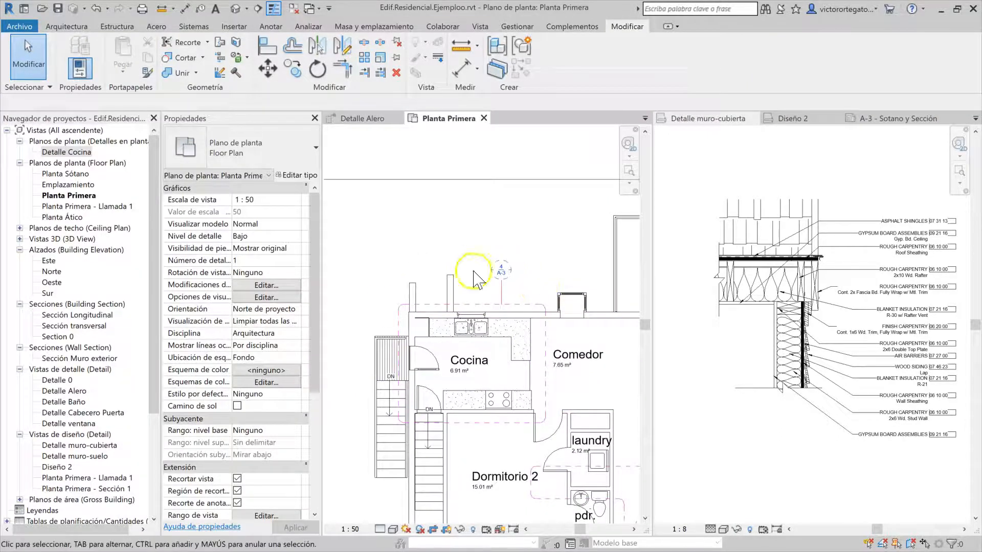
Step: Examine the Cocina callout head and find the Extremo de llamada métrico.rft template for a new annotation symbol
{"action": "scroll", "coordinate": [517, 306], "scroll_direction": "up", "scroll_amount": 1}
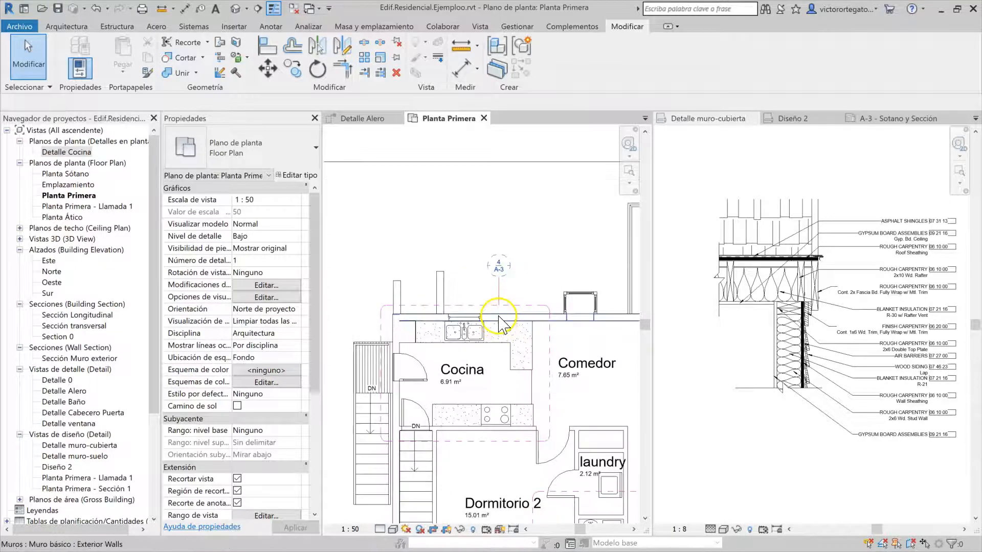
{"action": "scroll", "coordinate": [500, 264], "scroll_direction": "up", "scroll_amount": 2}
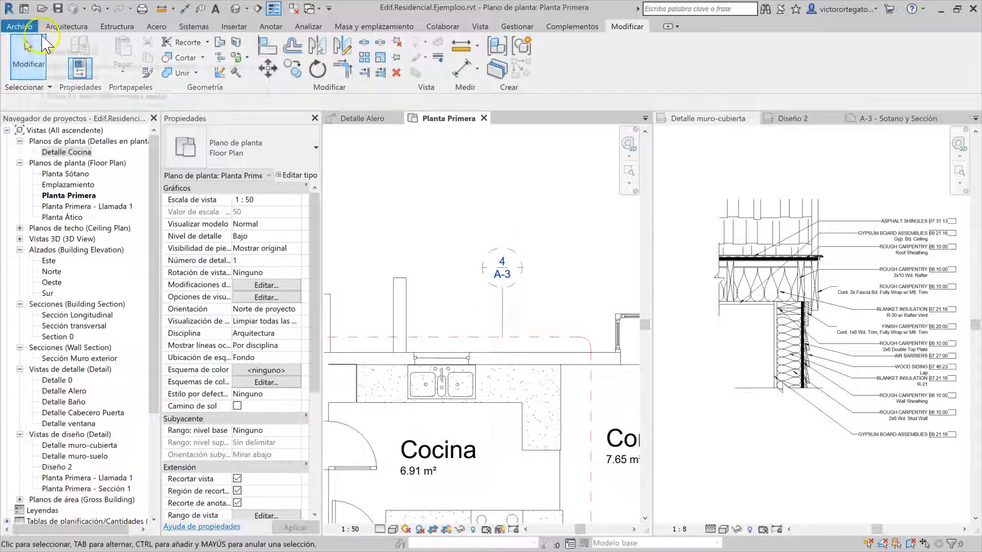
{"action": "left_click", "coordinate": [35, 27]}
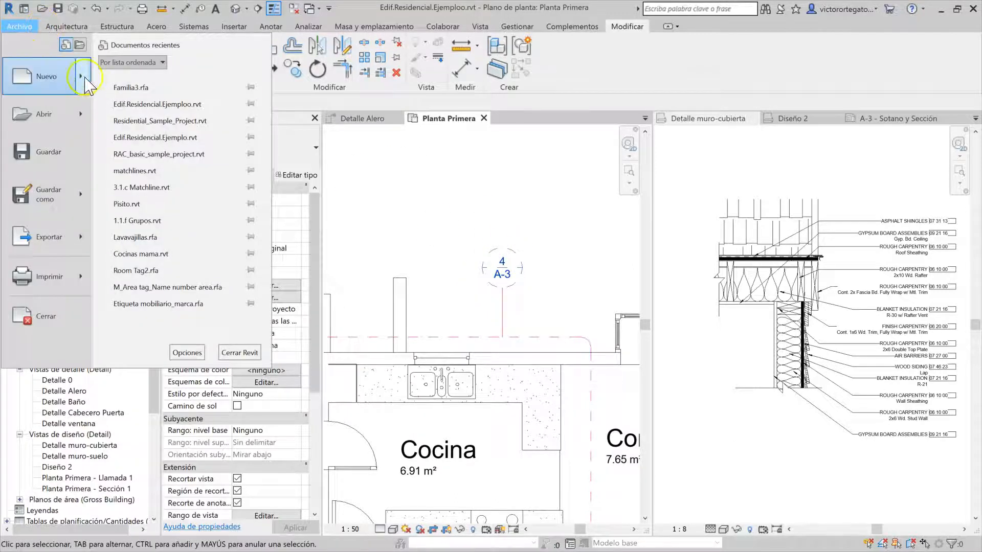
{"action": "mouse_move", "coordinate": [86, 78]}
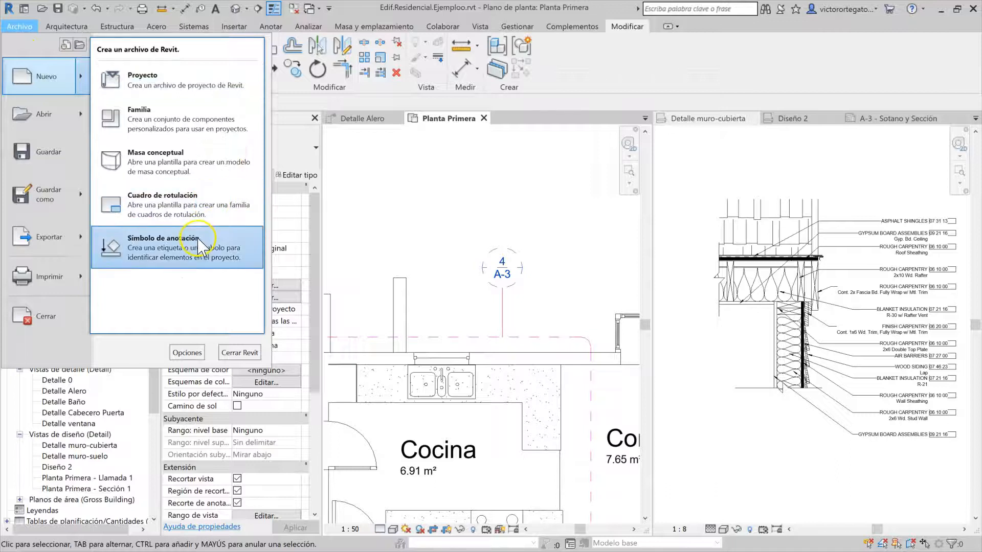
{"action": "left_click", "coordinate": [200, 250]}
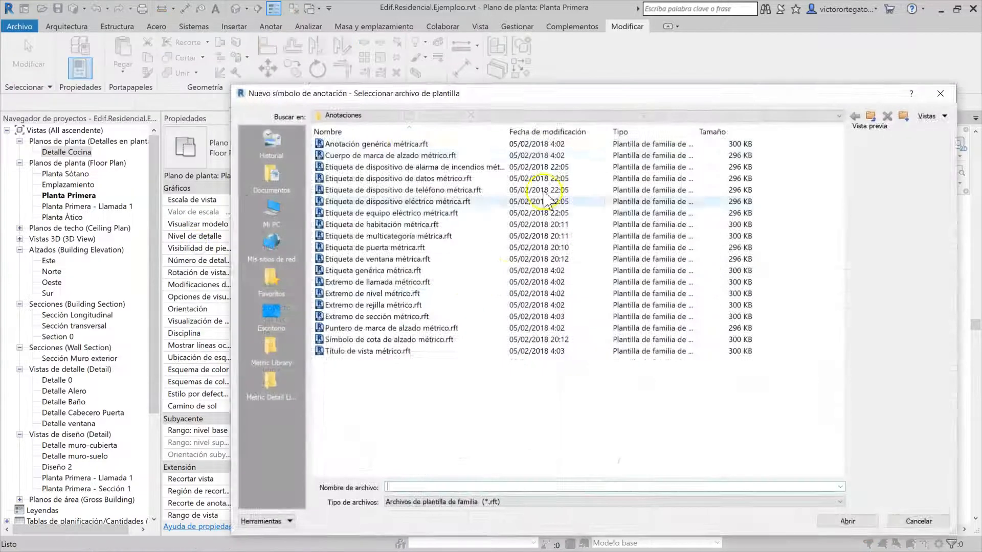
{"action": "left_click", "coordinate": [385, 283]}
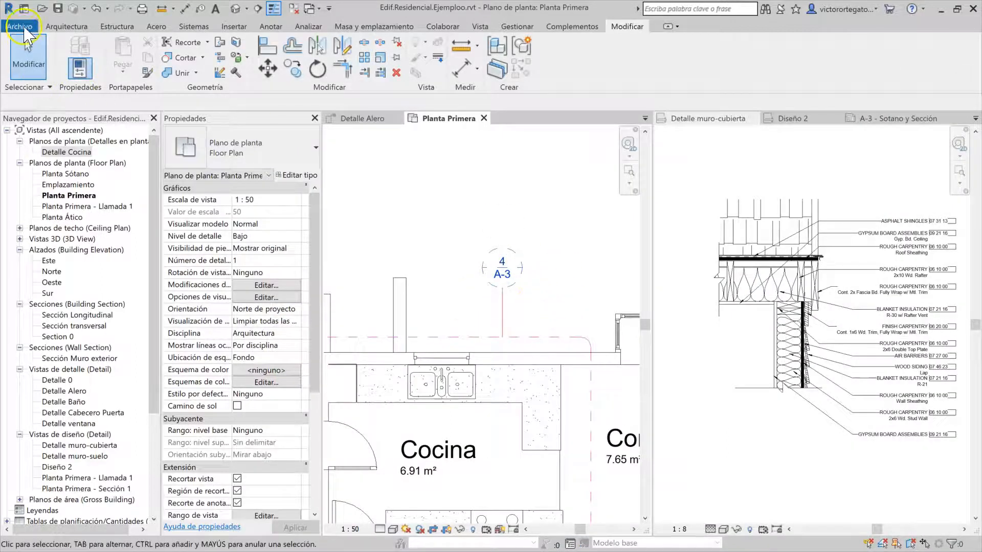
Step: Create a new annotation family from the Extremo de llamada métrico.rft template in the Anotaciones folder
{"action": "left_click", "coordinate": [19, 26]}
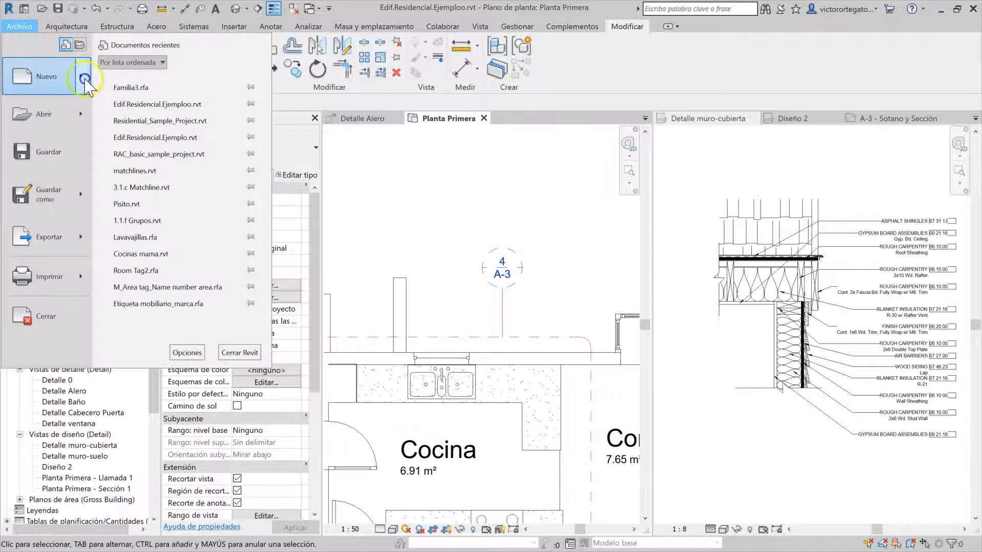
{"action": "mouse_move", "coordinate": [66, 84]}
{"action": "left_click", "coordinate": [155, 111]}
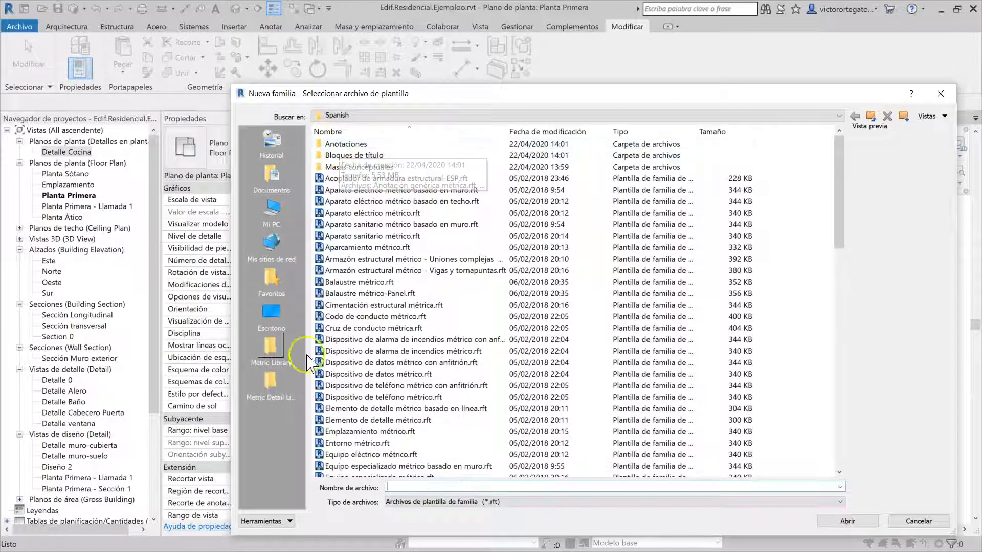
{"action": "double_click", "coordinate": [347, 147]}
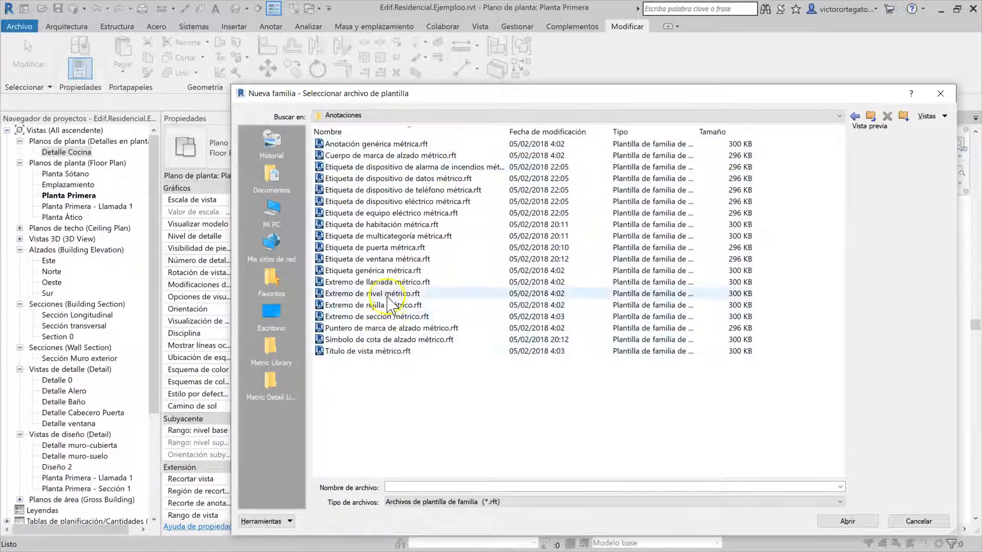
{"action": "left_click", "coordinate": [369, 282]}
{"action": "left_click", "coordinate": [846, 521]}
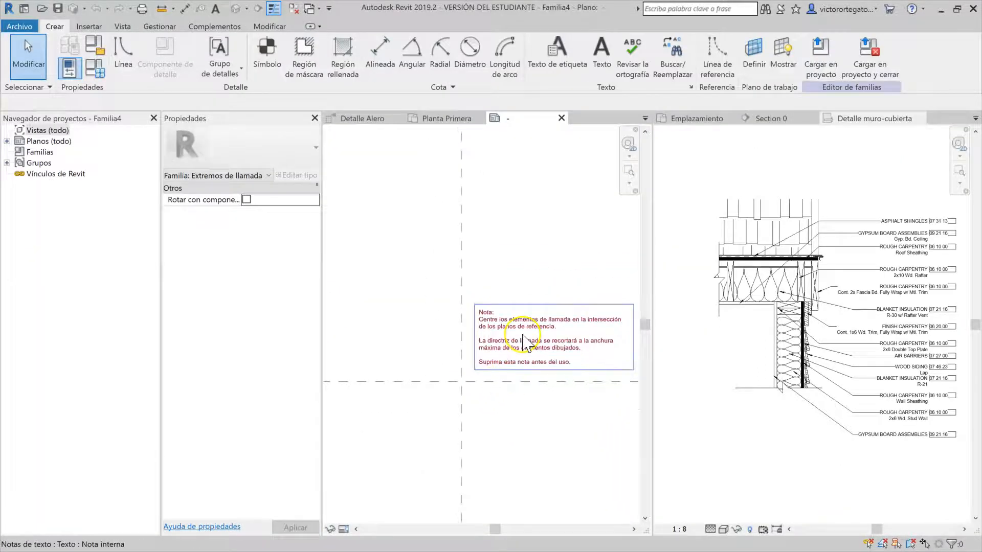
Step: Delete the instruction note beside the reference planes in the new callout head family
{"action": "left_click", "coordinate": [517, 364]}
{"action": "key", "text": "Delete"}
{"action": "middle_click_drag", "start_coordinate": [491, 333], "coordinate": [497, 342]}
{"action": "middle_click_drag", "start_coordinate": [454, 282], "coordinate": [447, 276]}
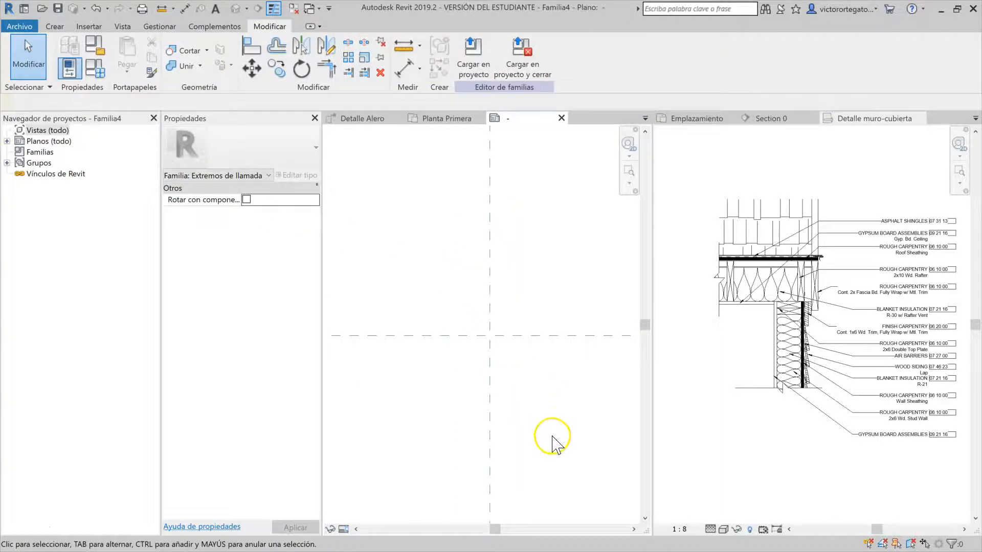
Step: Place a label at the reference plane intersection combining Número de plano and Número de detalle, with the prefix / before the detail number
{"action": "left_click", "coordinate": [55, 26]}
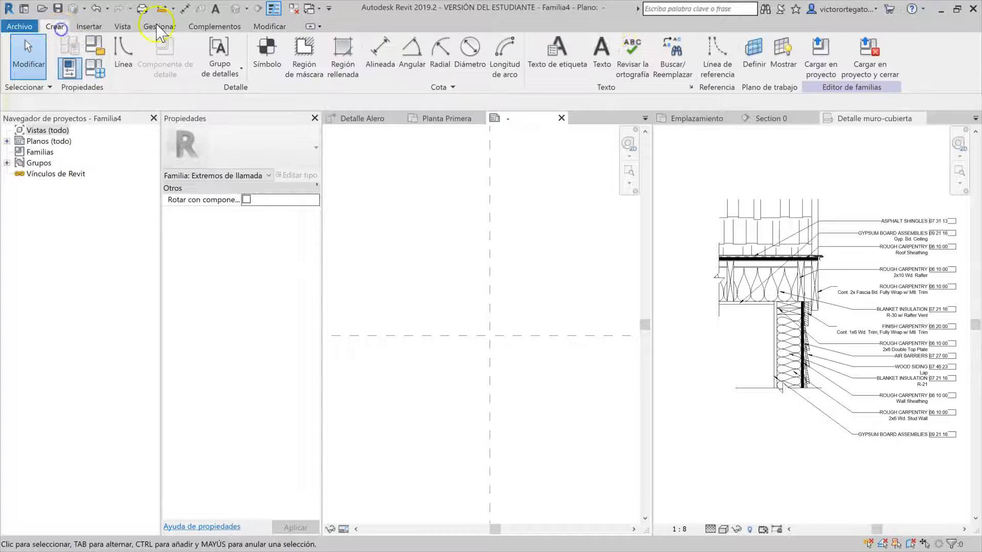
{"action": "left_click", "coordinate": [607, 51]}
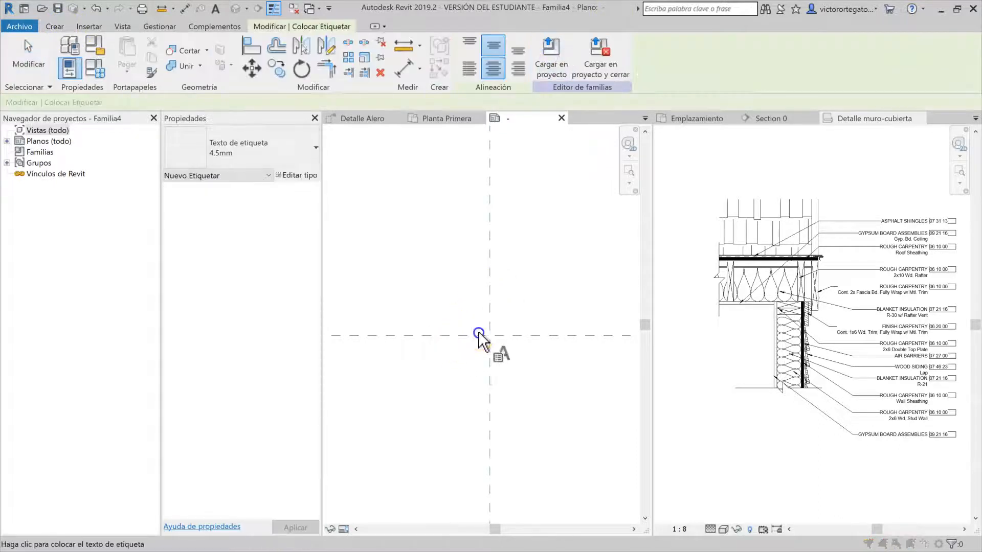
{"action": "left_click", "coordinate": [478, 333]}
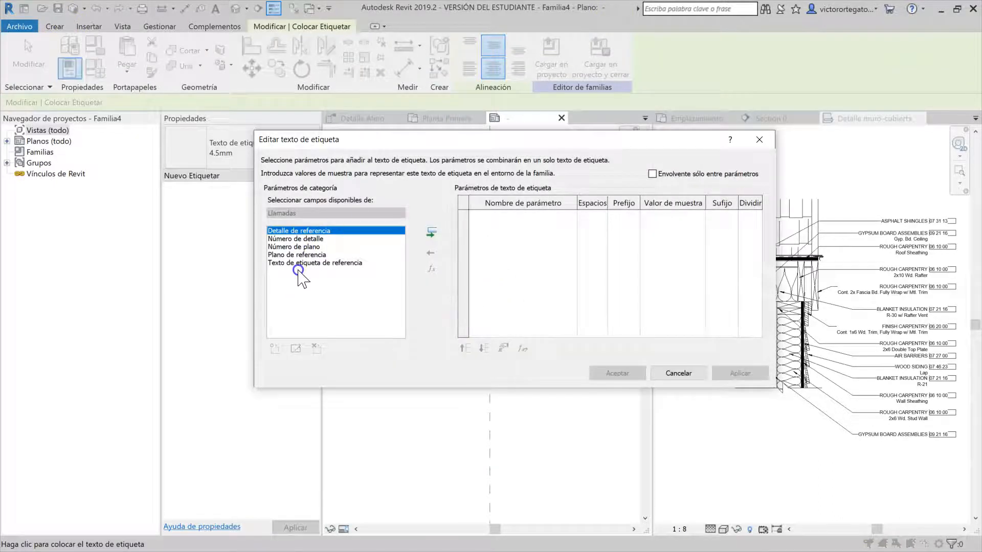
{"action": "double_click", "coordinate": [302, 247]}
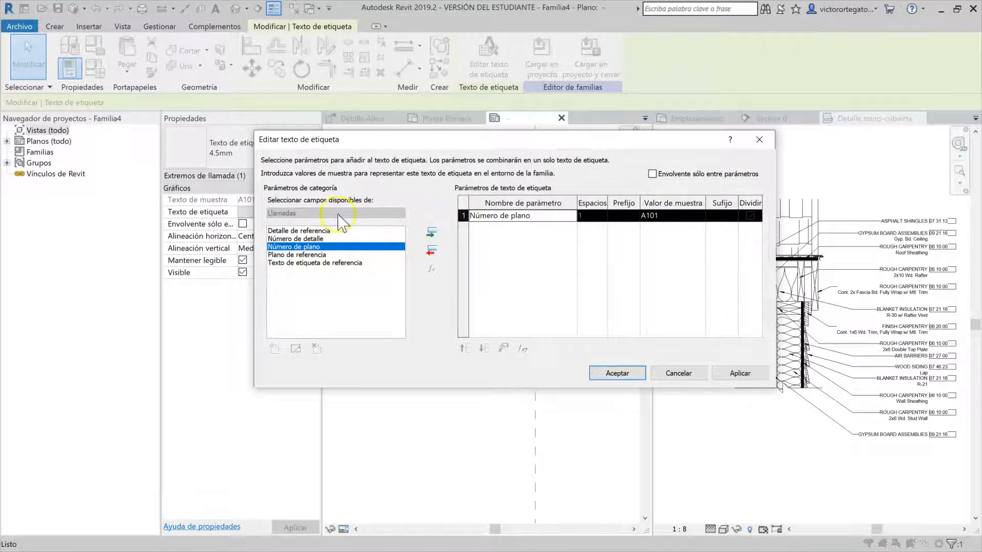
{"action": "double_click", "coordinate": [297, 239]}
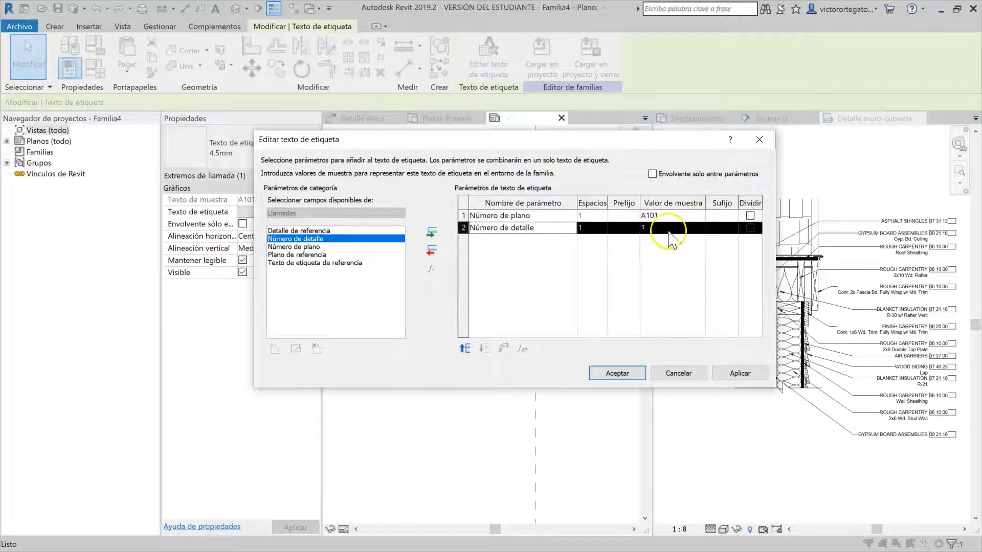
{"action": "left_click", "coordinate": [621, 229]}
{"action": "left_click", "coordinate": [612, 229]}
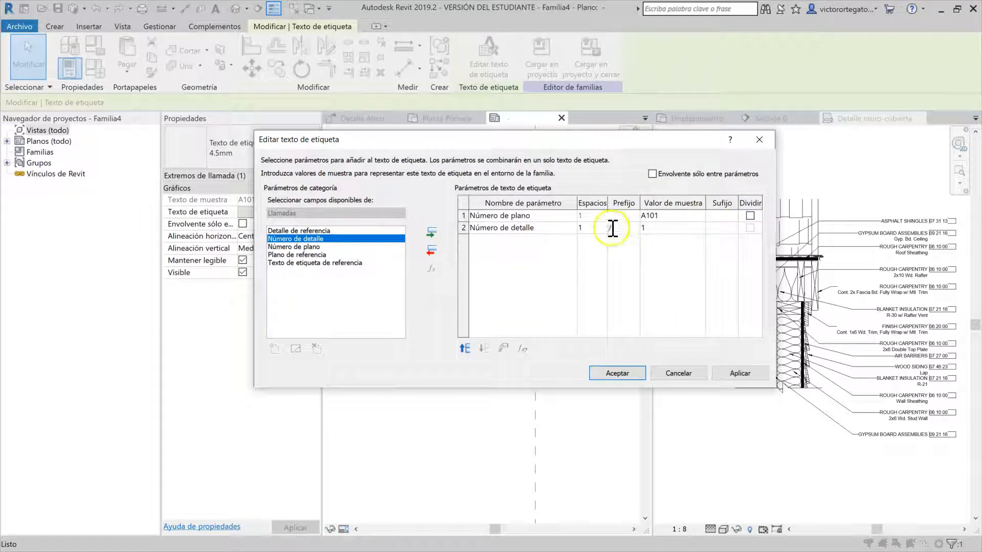
{"action": "left_click", "coordinate": [632, 374]}
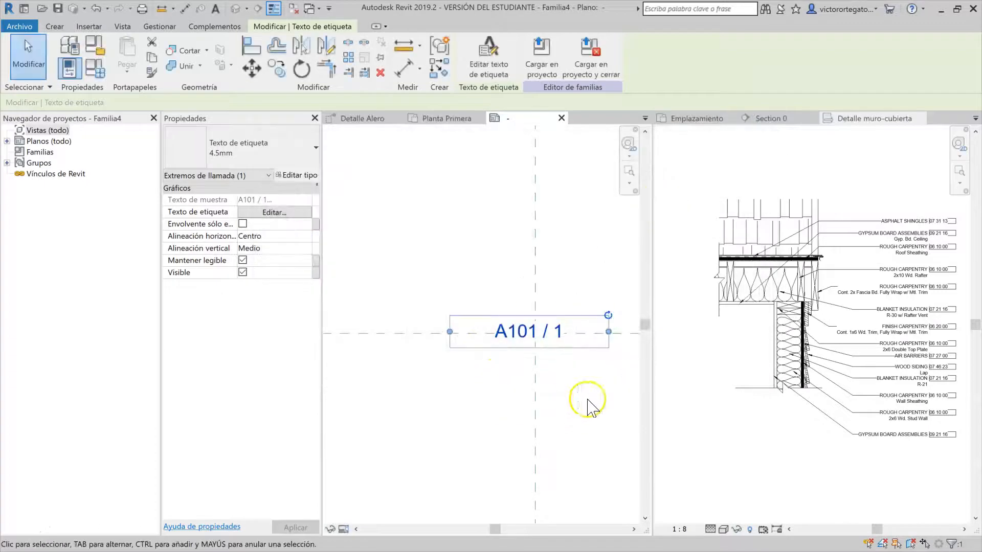
{"action": "left_click", "coordinate": [573, 380]}
{"action": "left_click", "coordinate": [557, 332]}
{"action": "scroll", "coordinate": [556, 333], "scroll_direction": "up", "scroll_amount": 2}
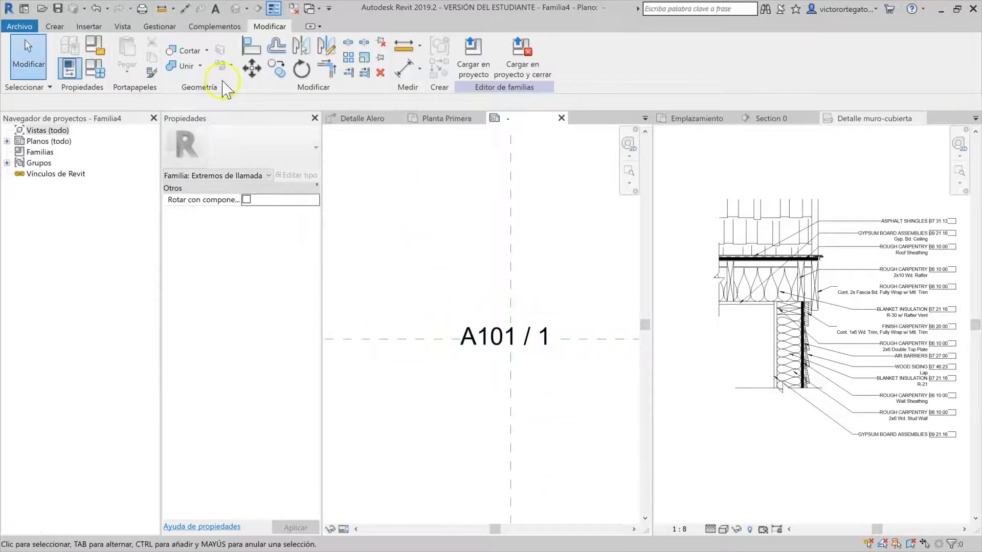
Step: Create a circular filled region of about 16.6 radius centred on the reference plane intersection, using the Región rellenada 1 type
{"action": "left_click", "coordinate": [55, 26]}
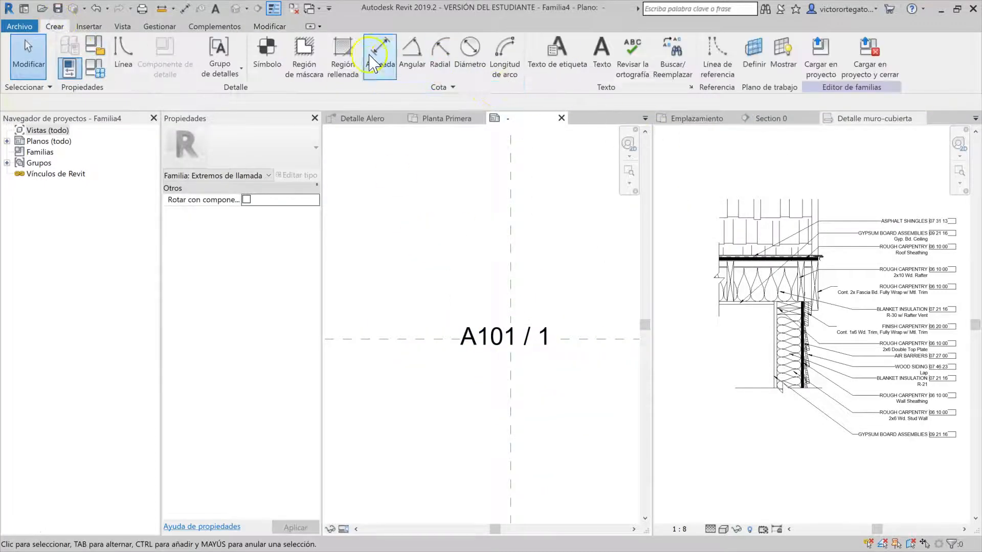
{"action": "left_click", "coordinate": [343, 56]}
{"action": "left_click", "coordinate": [548, 43]}
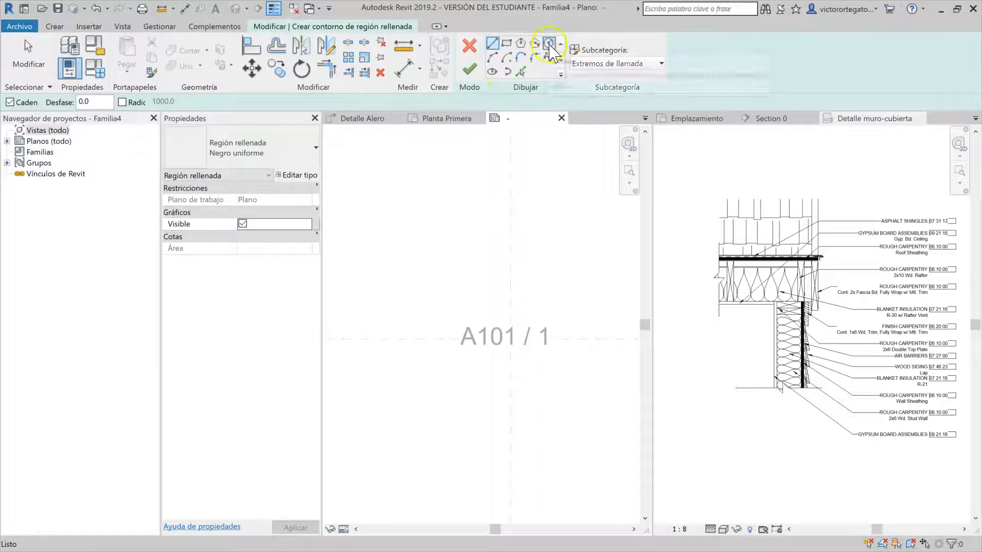
{"action": "left_click", "coordinate": [510, 337]}
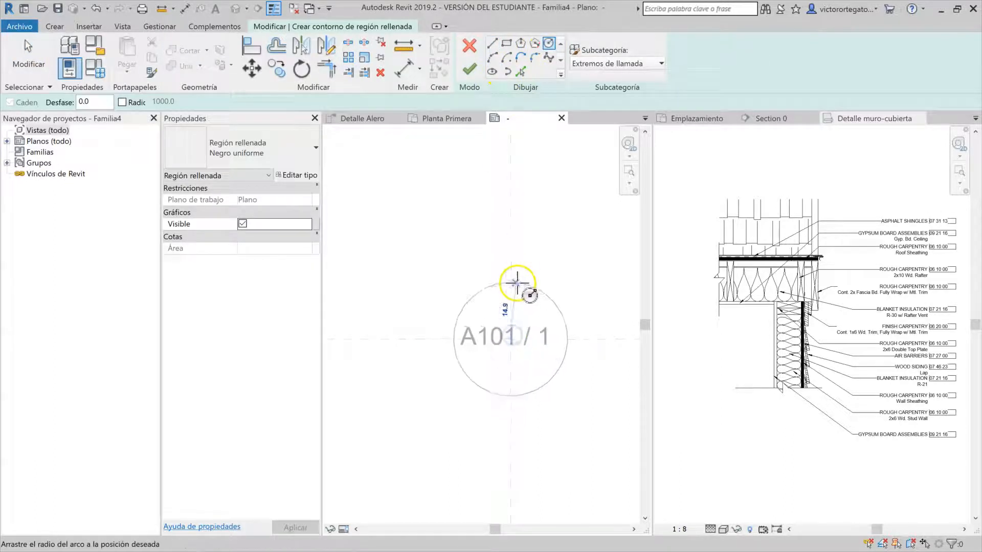
{"action": "left_click", "coordinate": [520, 277]}
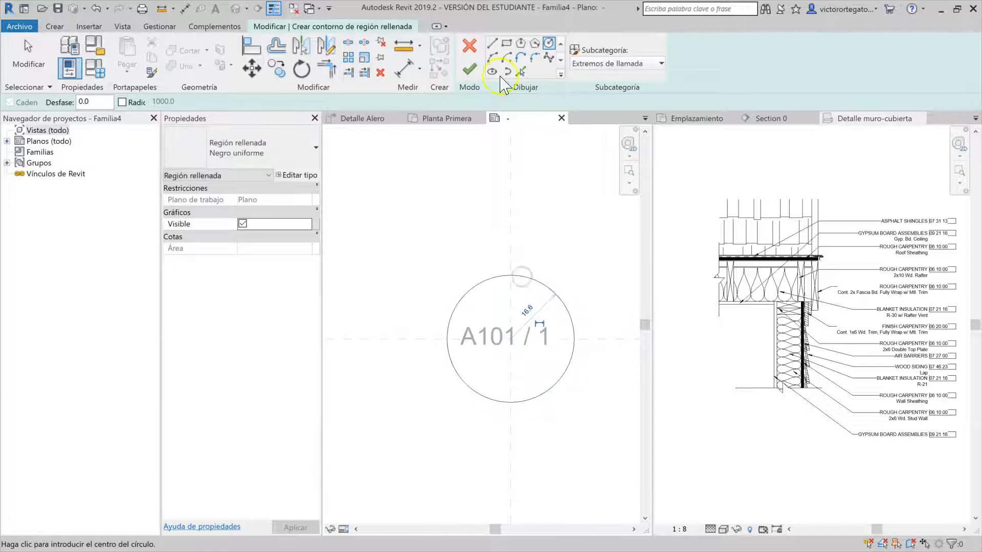
{"action": "left_click", "coordinate": [265, 153]}
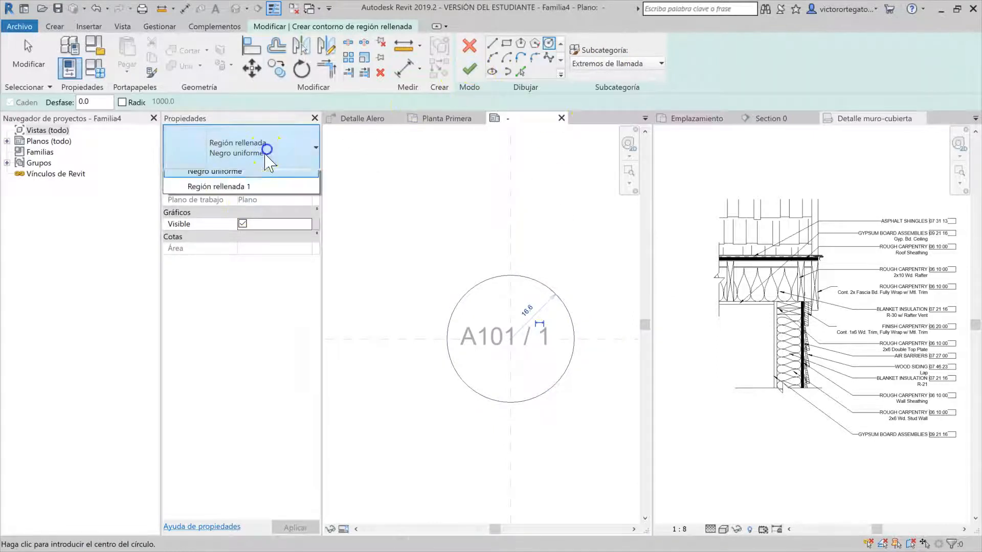
{"action": "left_click", "coordinate": [251, 223]}
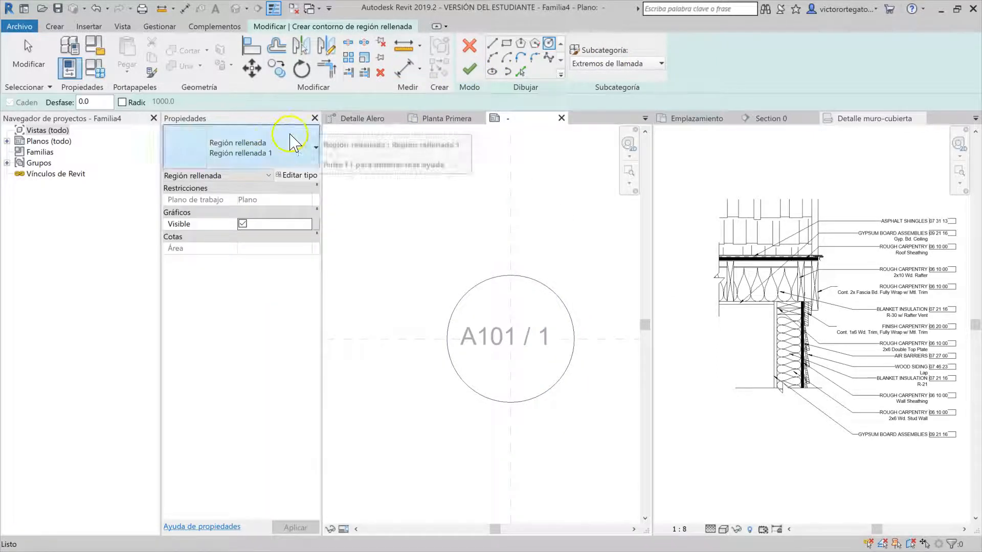
{"action": "left_click", "coordinate": [470, 69]}
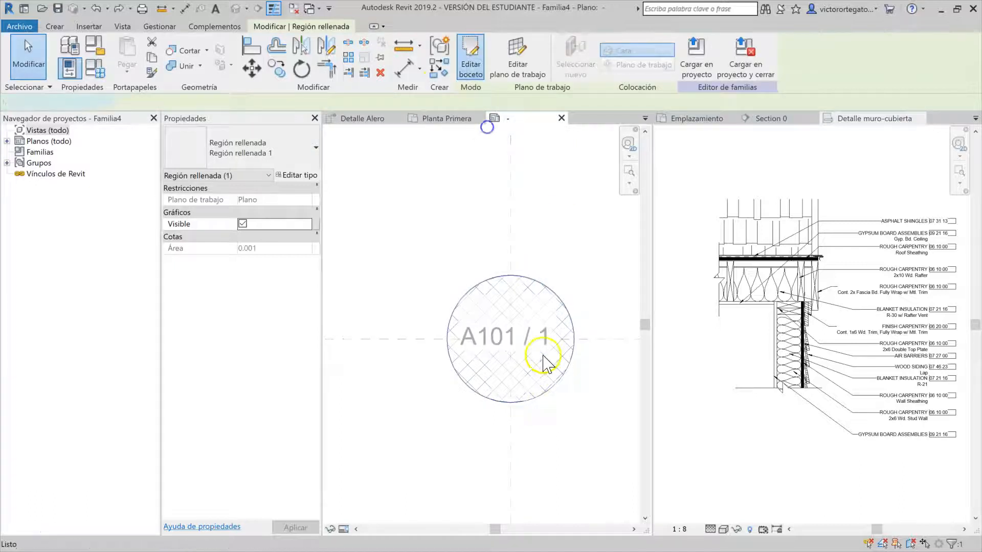
Step: Edit the filled region's sketch and set the circle's radius to 14
{"action": "double_click", "coordinate": [552, 388]}
{"action": "left_click", "coordinate": [559, 389]}
{"action": "left_click", "coordinate": [527, 311]}
{"action": "type", "text": "14"}
{"action": "key", "text": "Return"}
{"action": "left_click", "coordinate": [470, 69]}
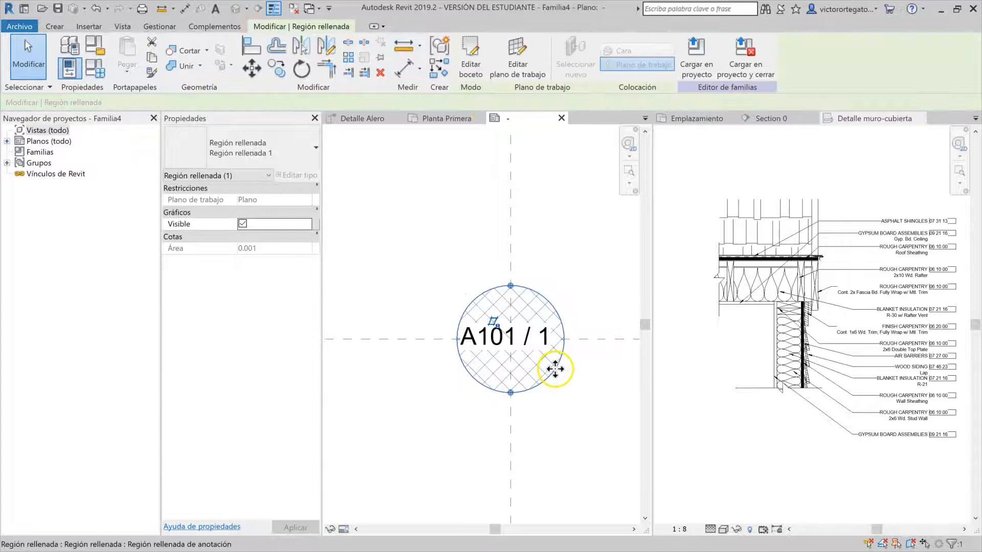
Step: Nudge the A101 / 1 label to the right to centre it within the hatched circle
{"action": "left_click", "coordinate": [538, 332]}
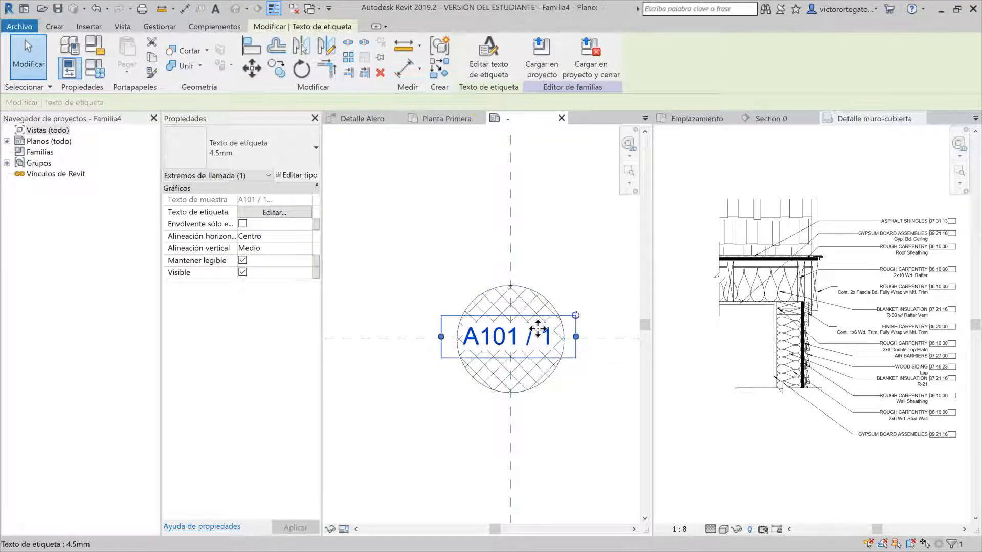
{"action": "key", "text": "Right"}
{"action": "left_click", "coordinate": [596, 250]}
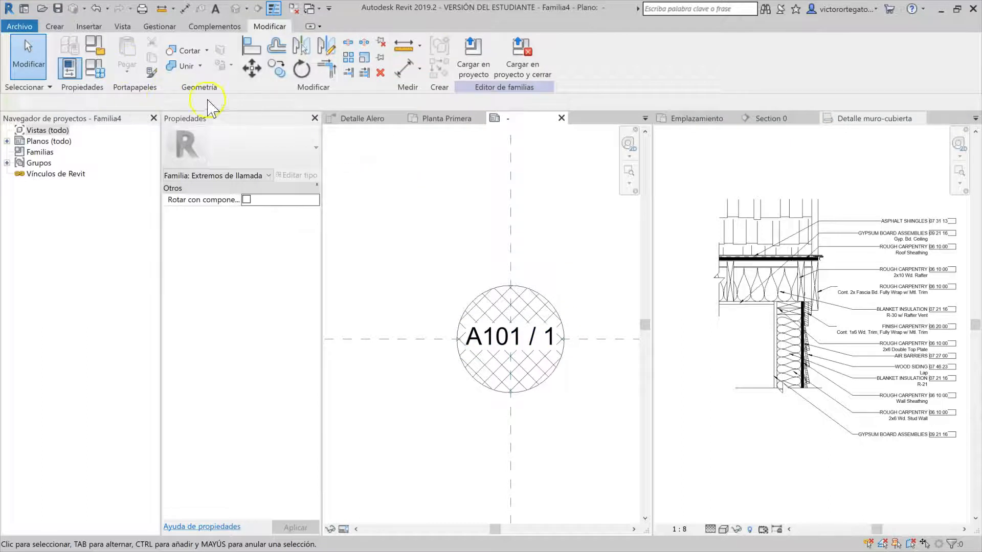
Step: Save the family as Extremo llamada VOT and load it into the residential building project
{"action": "left_click", "coordinate": [57, 9]}
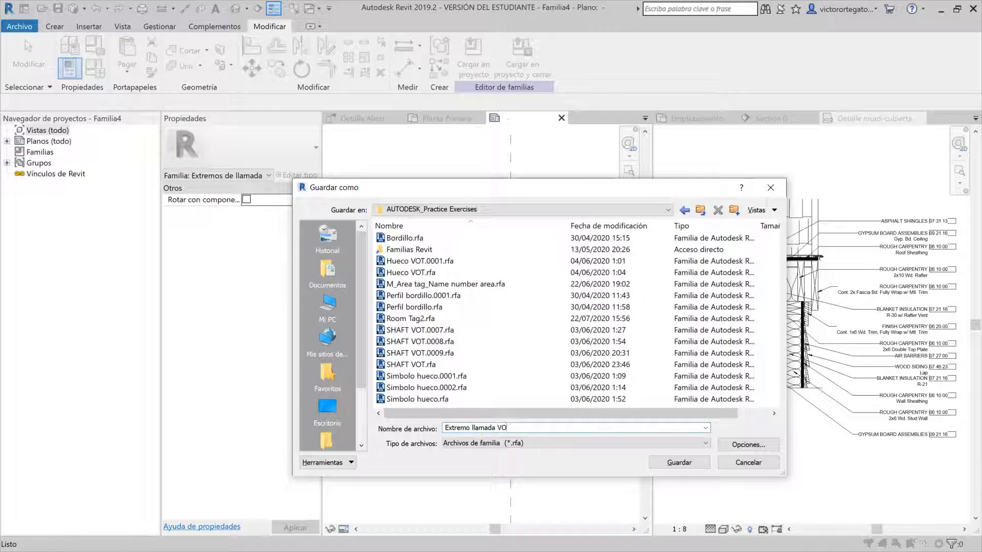
{"action": "left_click", "coordinate": [659, 464]}
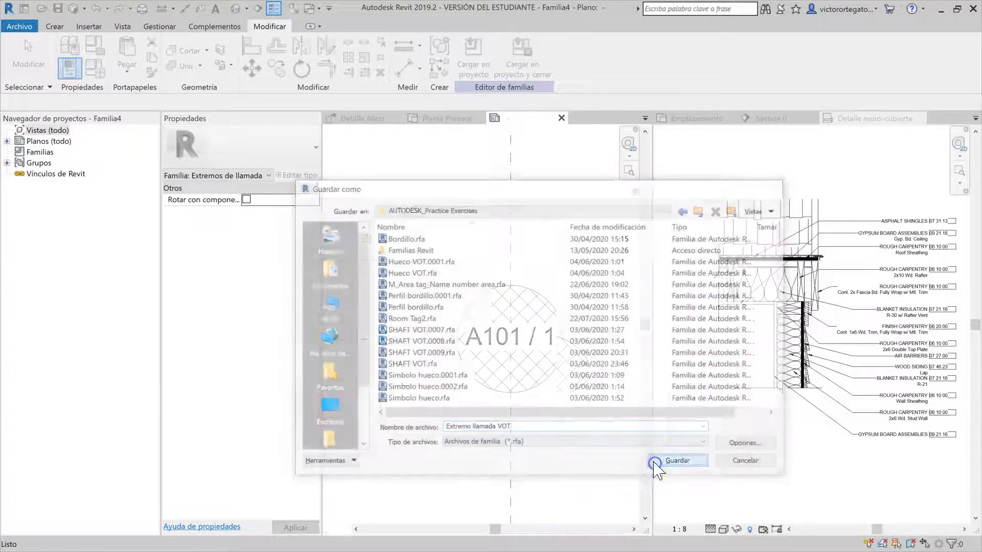
{"action": "left_click", "coordinate": [480, 66]}
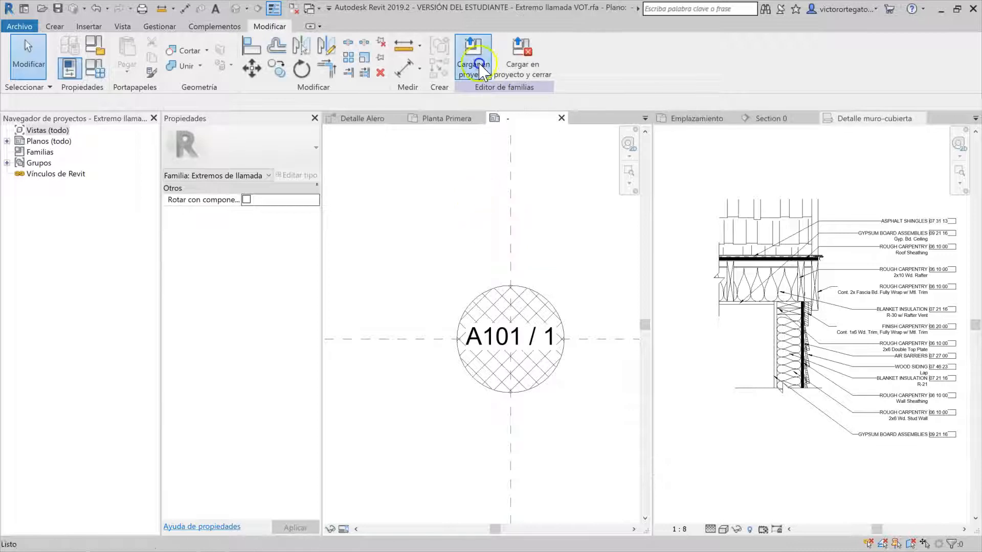
{"action": "left_click", "coordinate": [562, 277]}
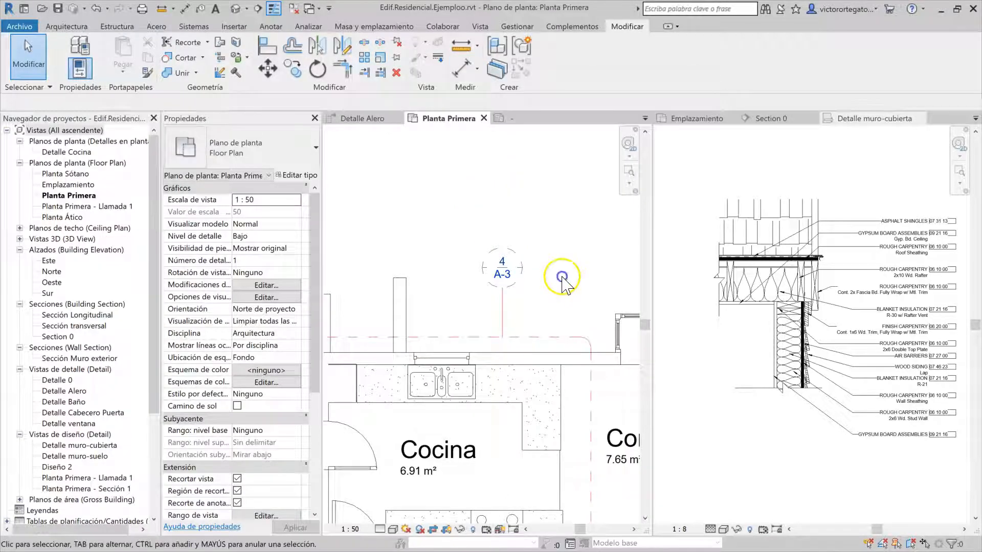
Step: Duplicate the callout tag type Callout Head w 1/8" Corner Radius under the name Llamada VOT
{"action": "left_click", "coordinate": [516, 28]}
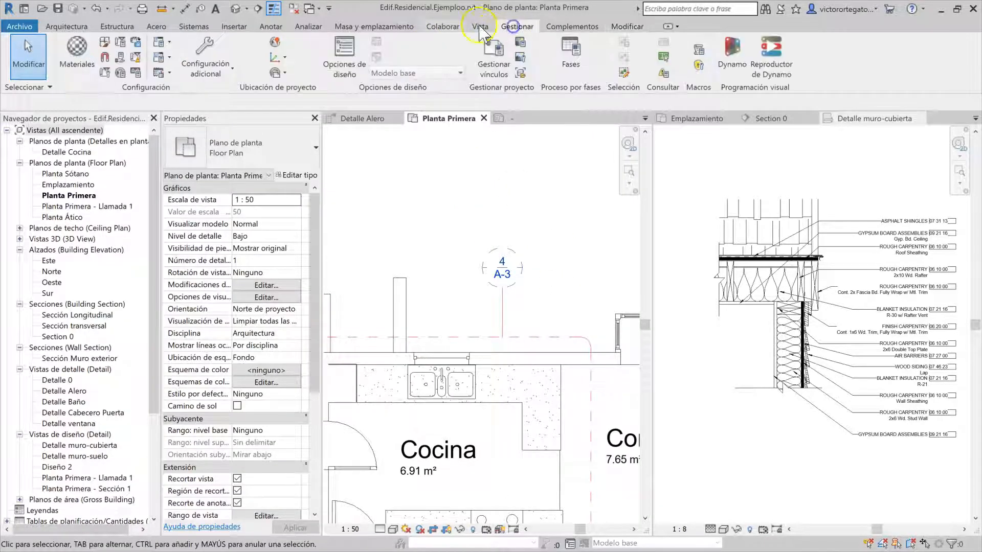
{"action": "left_click", "coordinate": [204, 69]}
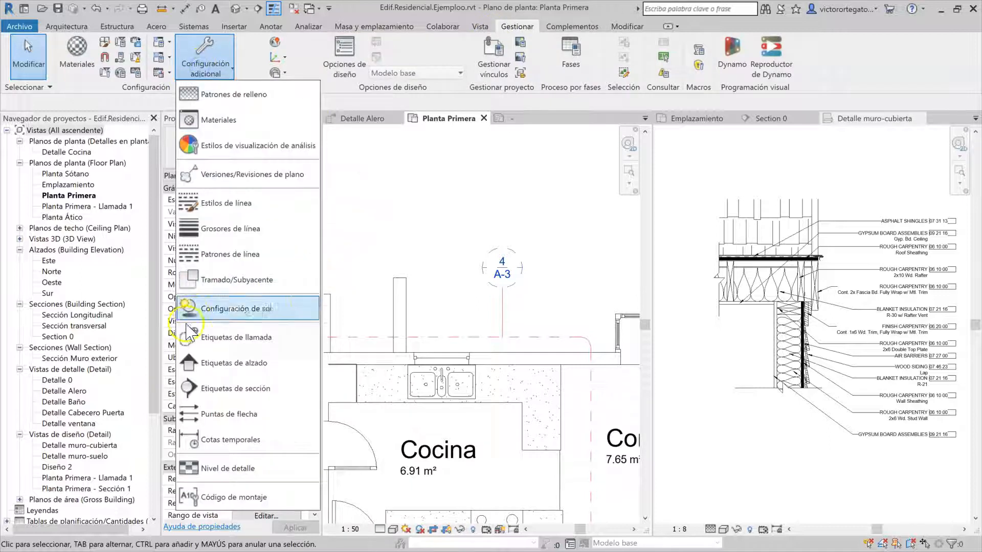
{"action": "left_click", "coordinate": [250, 335]}
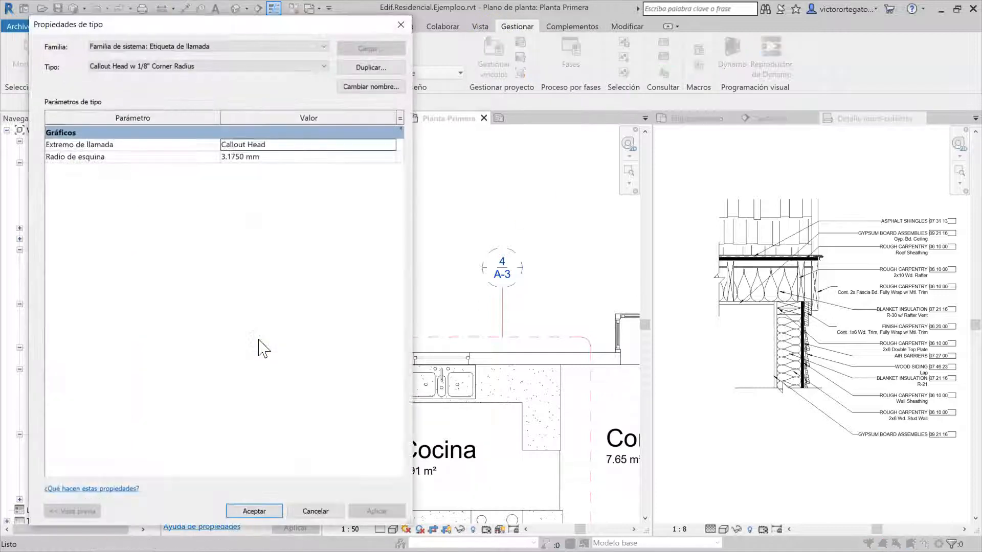
{"action": "left_click", "coordinate": [245, 67]}
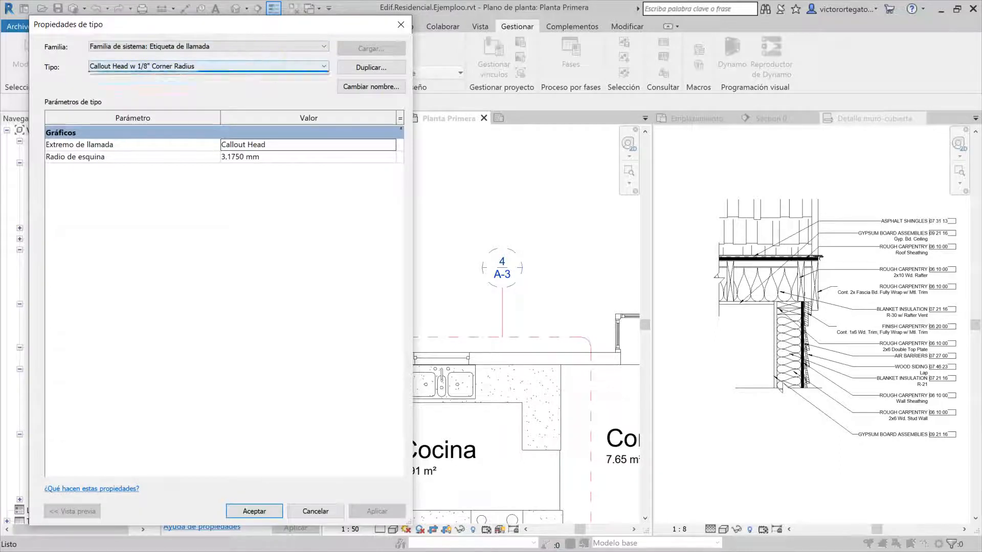
{"action": "left_click", "coordinate": [244, 62]}
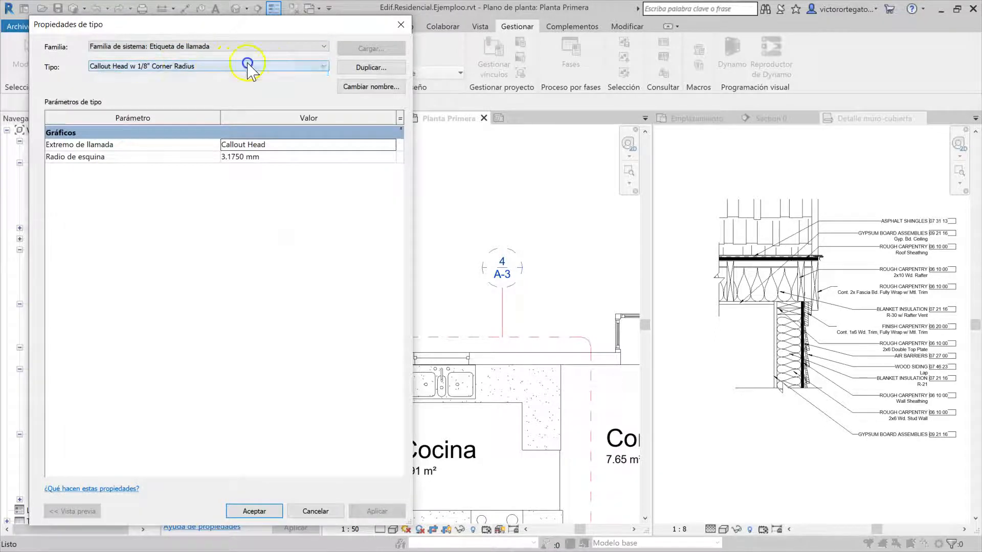
{"action": "left_click", "coordinate": [371, 67]}
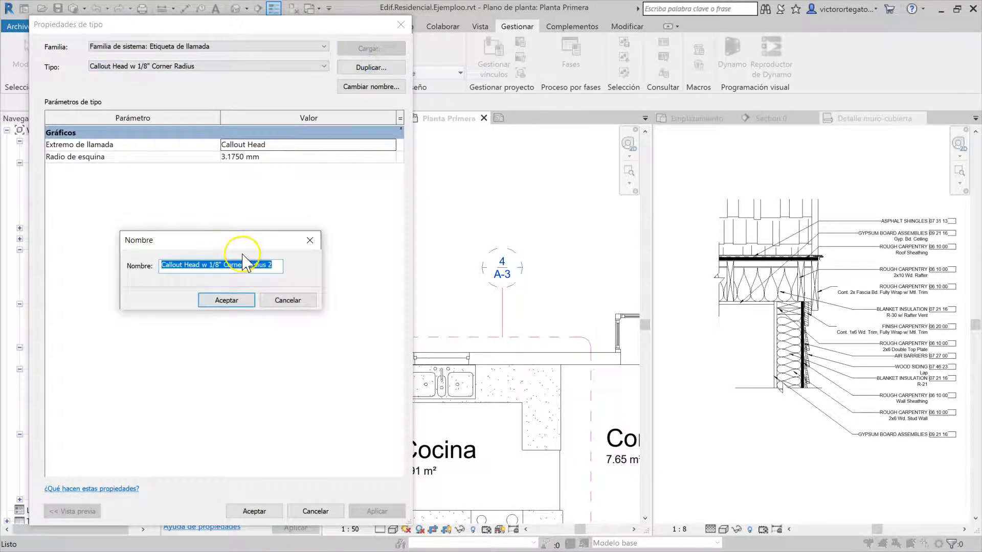
{"action": "type", "text": "Llamada VOT"}
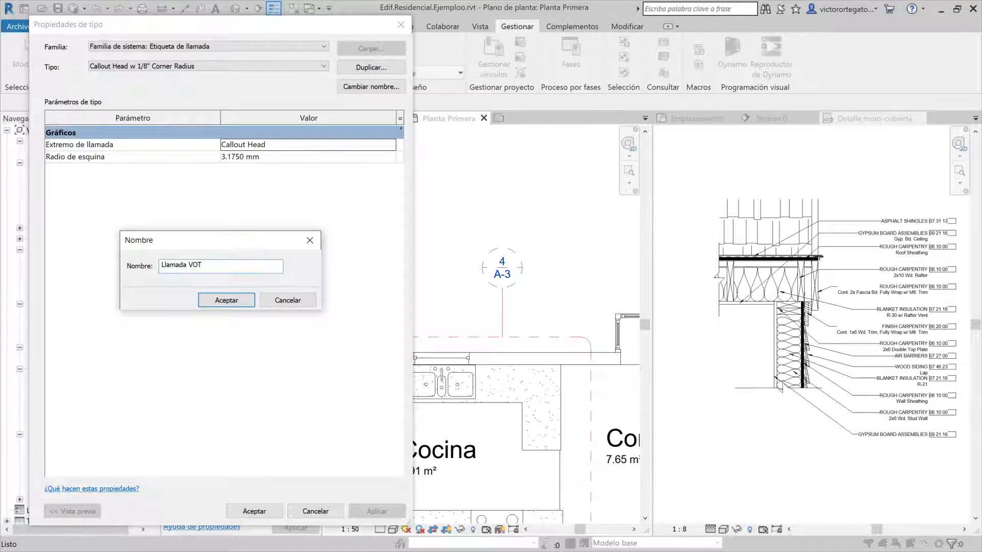
{"action": "key", "text": "Return"}
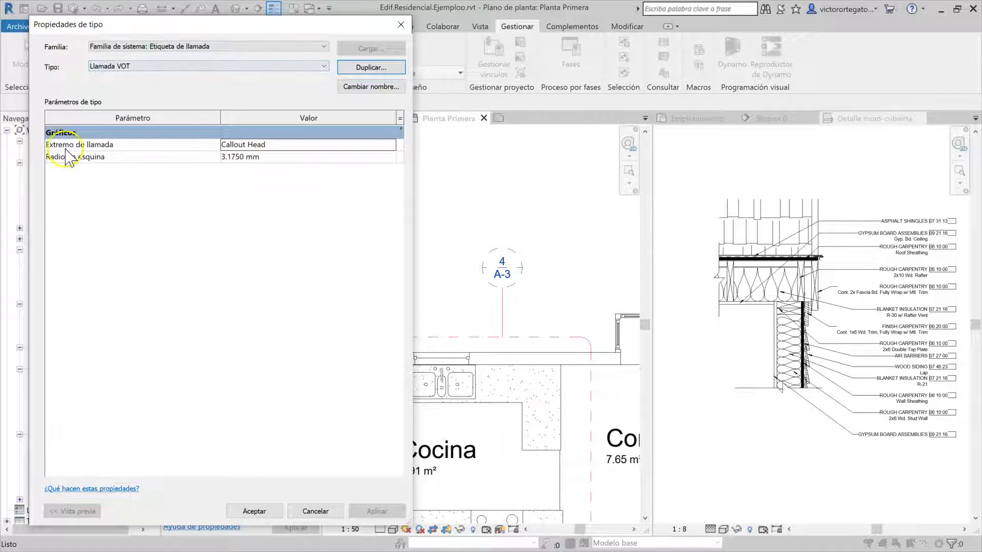
Step: Set the Llamada VOT tag type's callout head to Extremo llamada VOT and its corner radius to 5 mm
{"action": "left_click", "coordinate": [370, 146]}
{"action": "left_click", "coordinate": [378, 145]}
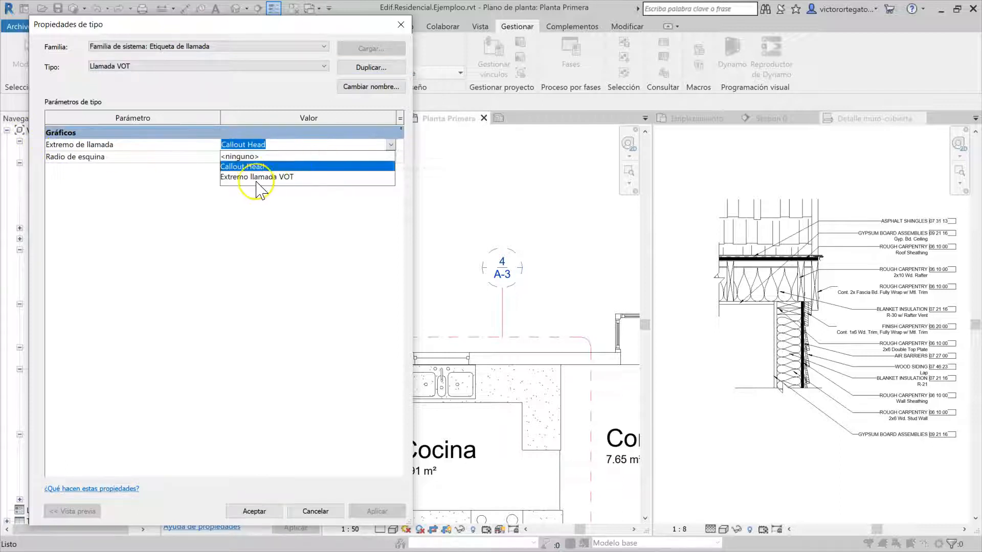
{"action": "left_click", "coordinate": [229, 177]}
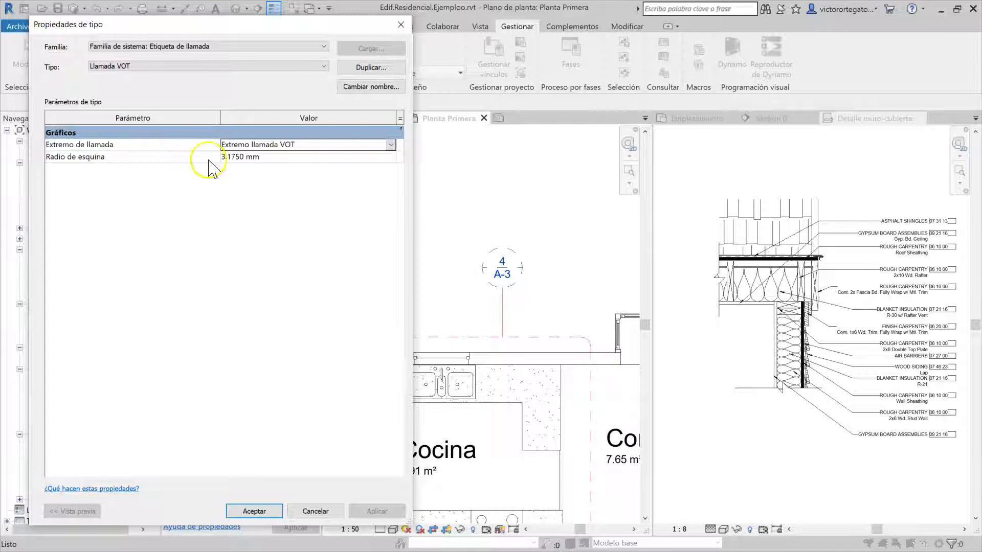
{"action": "left_click", "coordinate": [269, 157]}
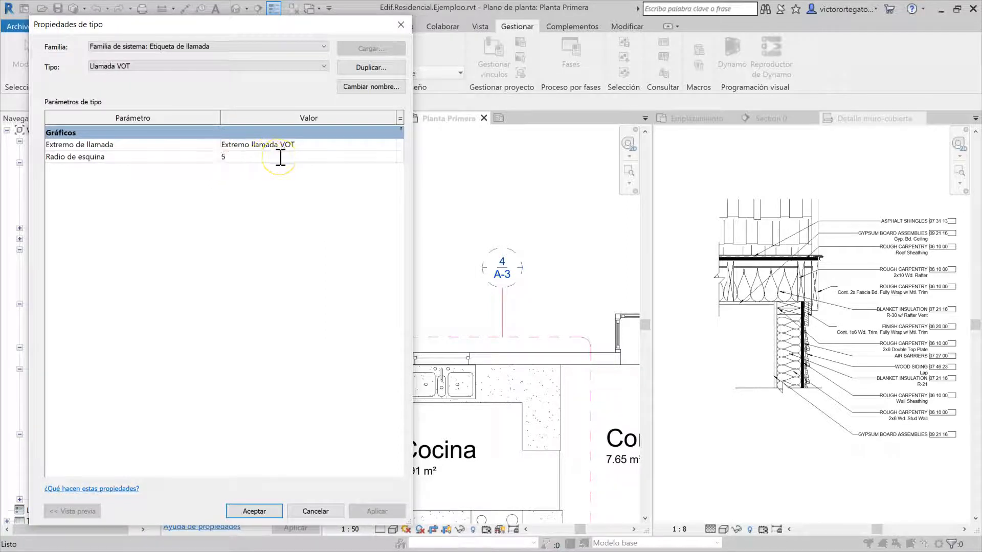
{"action": "left_click", "coordinate": [254, 511]}
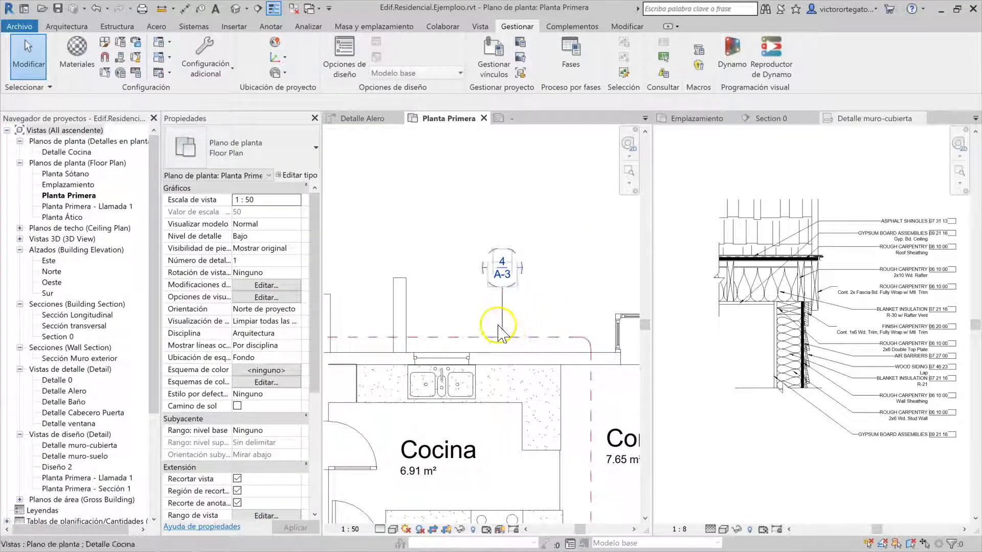
Step: Assign the Llamada VOT callout tag to the Detalles en planta view type used by the kitchen callout
{"action": "left_click", "coordinate": [557, 340]}
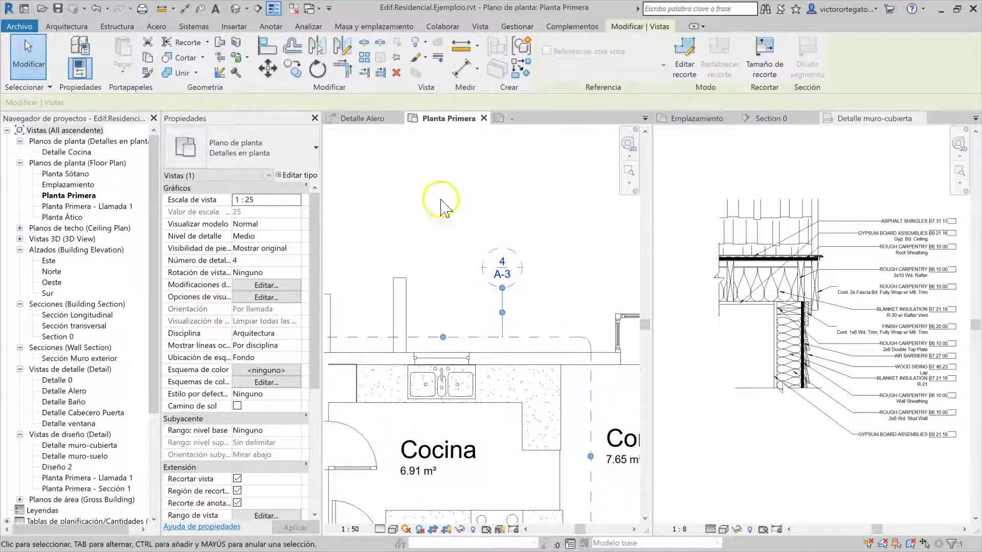
{"action": "left_click", "coordinate": [298, 176]}
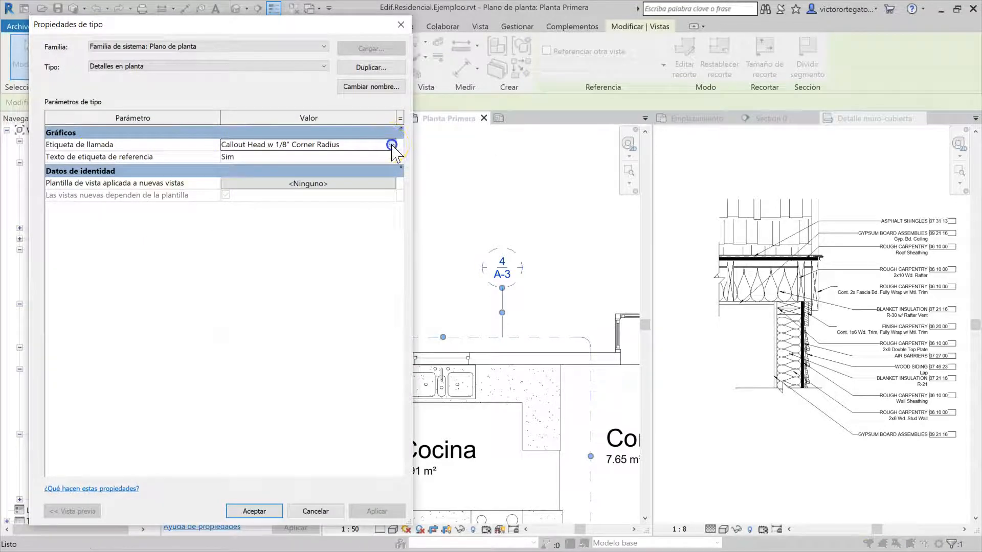
{"action": "left_click", "coordinate": [391, 145]}
{"action": "left_click", "coordinate": [182, 65]}
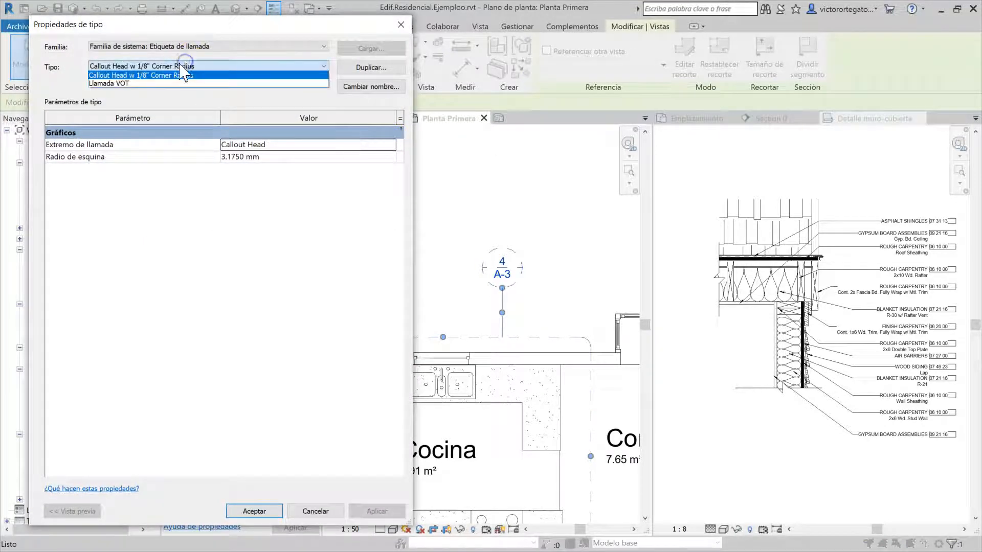
{"action": "left_click", "coordinate": [120, 83]}
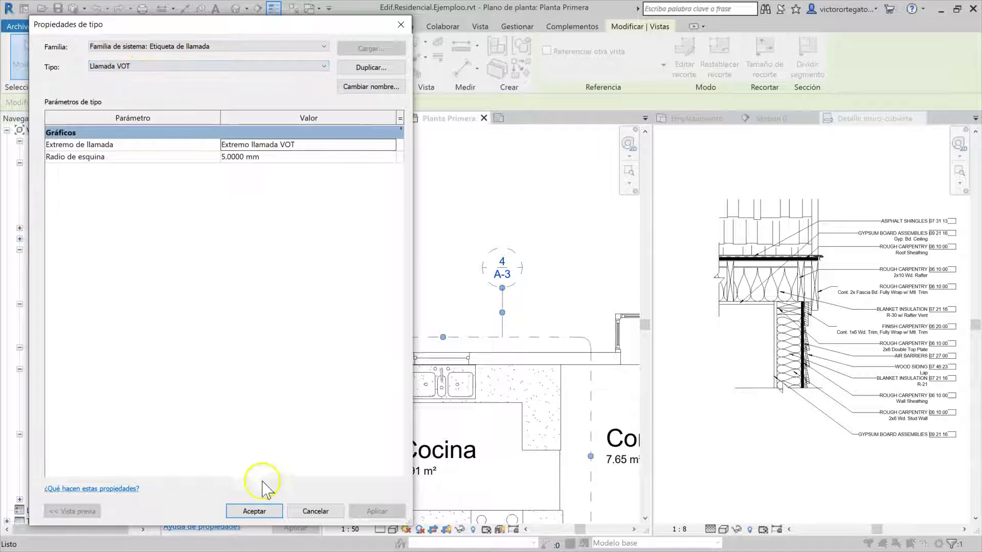
{"action": "left_click", "coordinate": [255, 511]}
{"action": "left_click", "coordinate": [377, 511]}
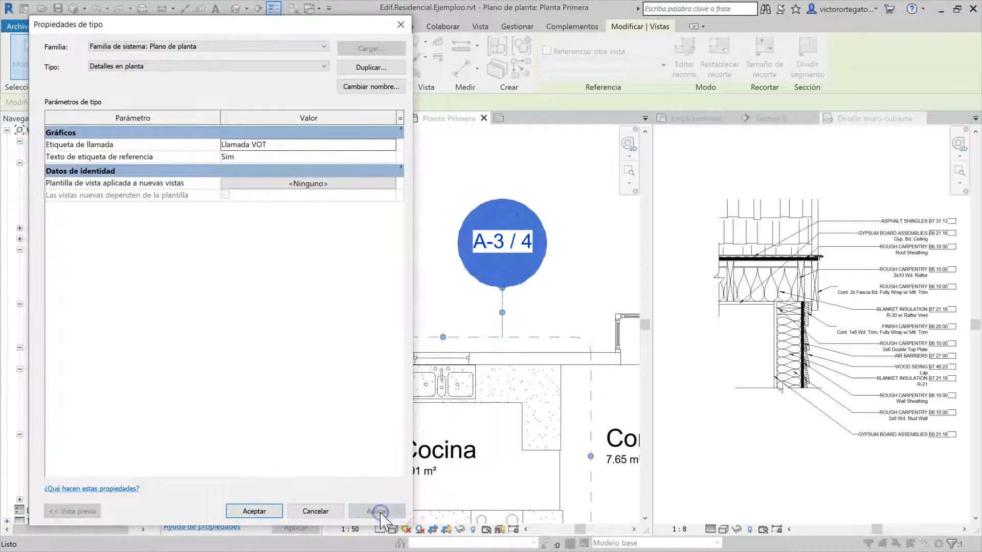
{"action": "left_click", "coordinate": [284, 509]}
{"action": "left_click", "coordinate": [566, 312]}
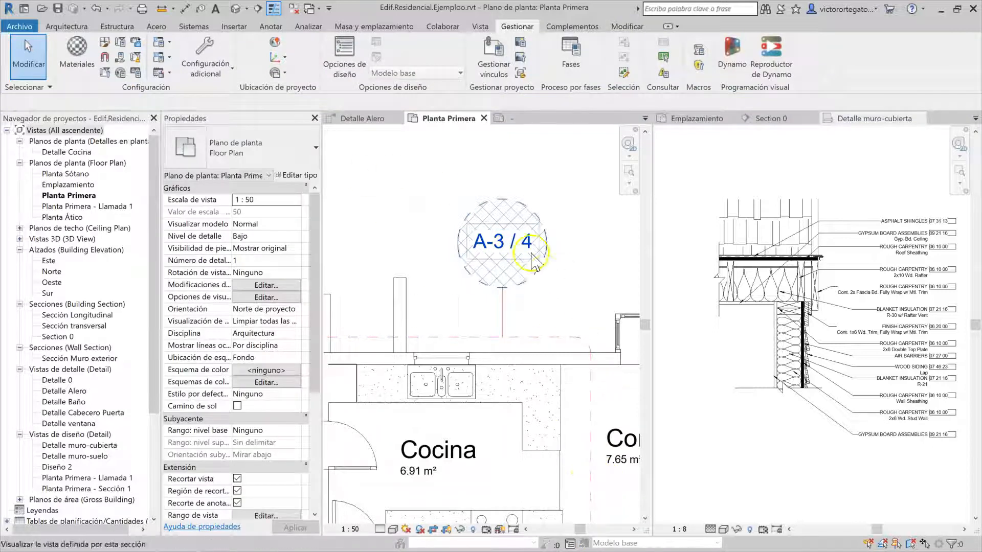
{"action": "scroll", "coordinate": [543, 338], "scroll_direction": "down", "scroll_amount": 1}
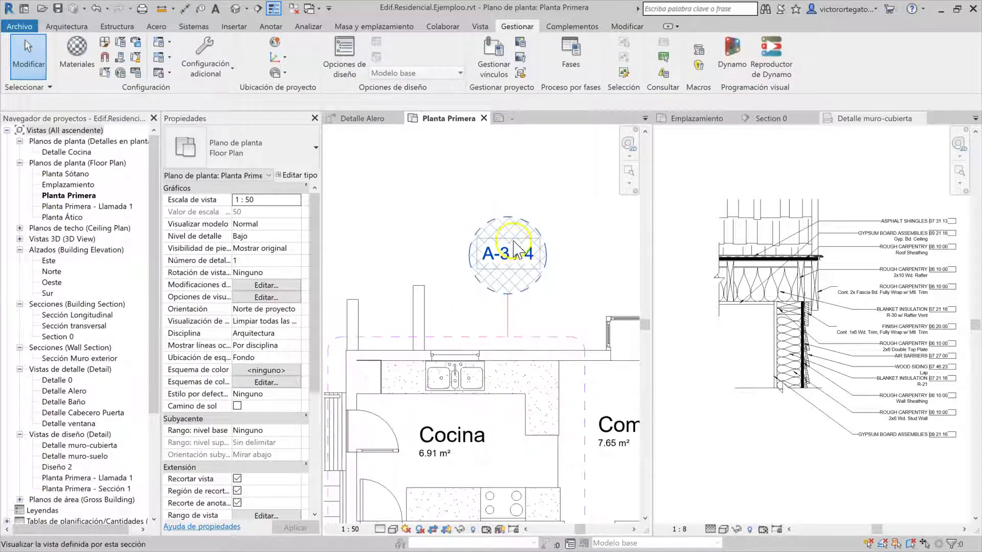
{"action": "scroll", "coordinate": [521, 319], "scroll_direction": "down", "scroll_amount": 1}
{"action": "scroll", "coordinate": [527, 322], "scroll_direction": "up", "scroll_amount": 2}
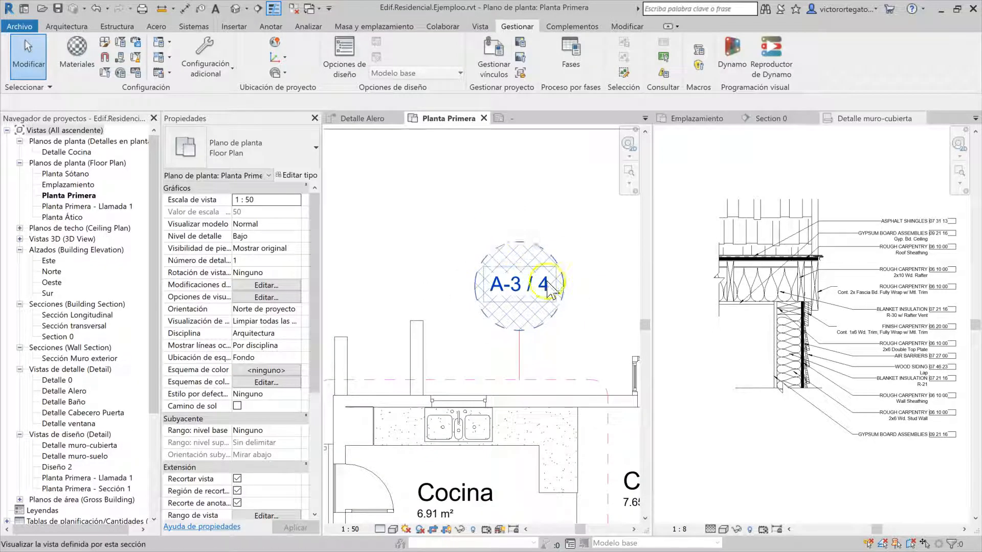
{"action": "scroll", "coordinate": [509, 340], "scroll_direction": "down", "scroll_amount": 1}
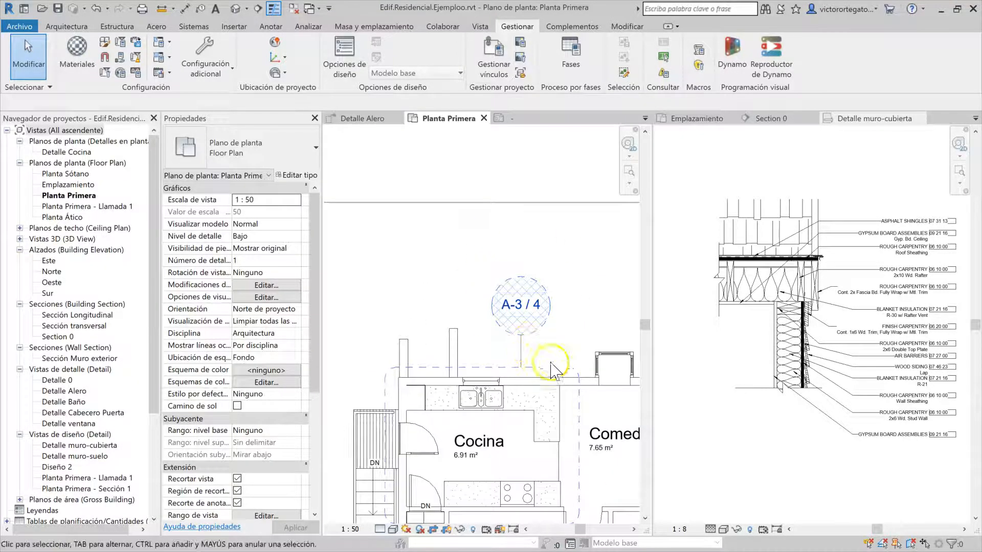